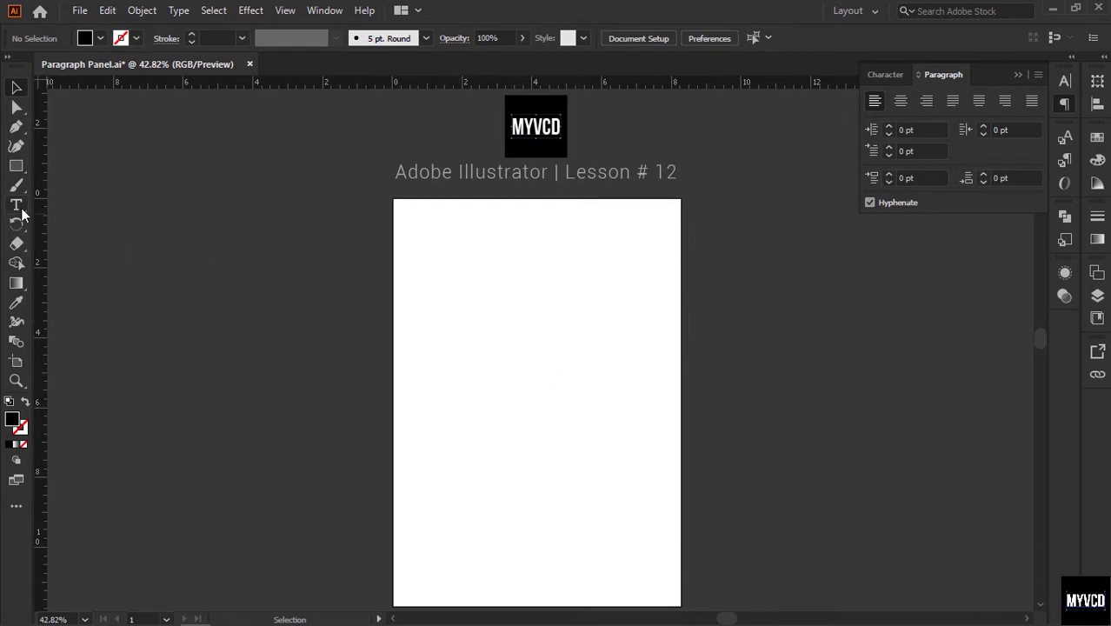
Place a placeholder line of point text on the artboard, view its character settings, and delete it.
drag(16, 205, 185, 218)
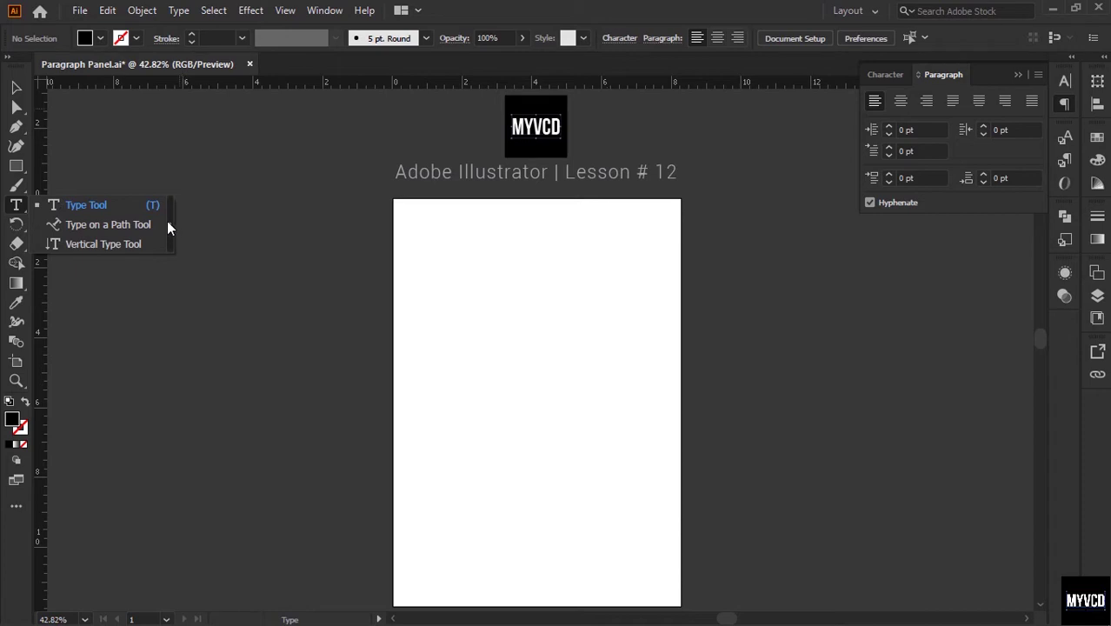
click(459, 325)
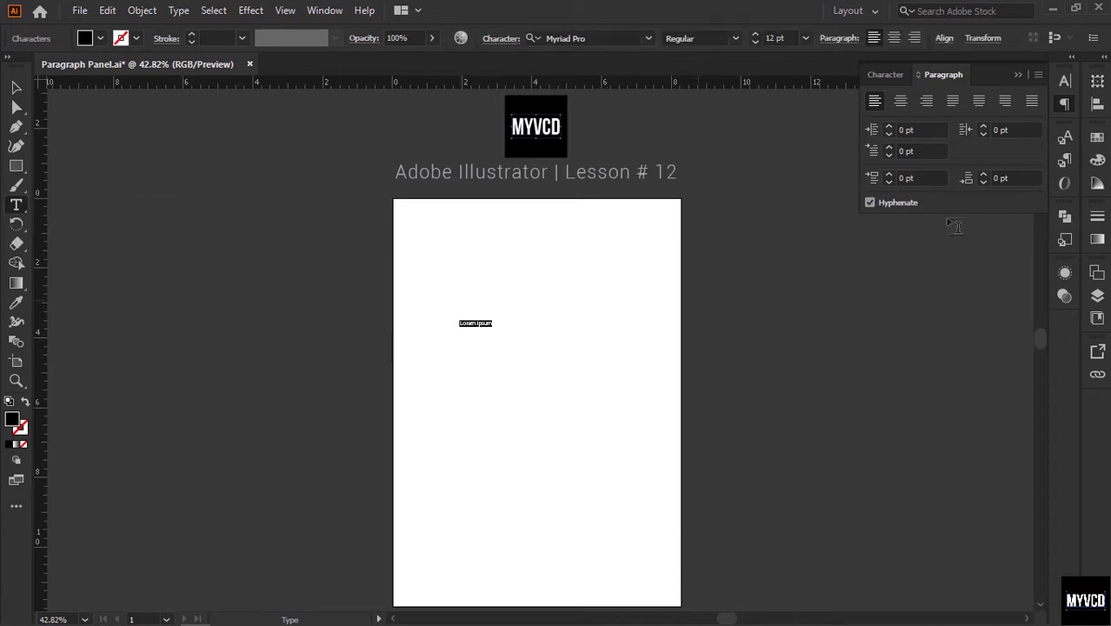
click(885, 76)
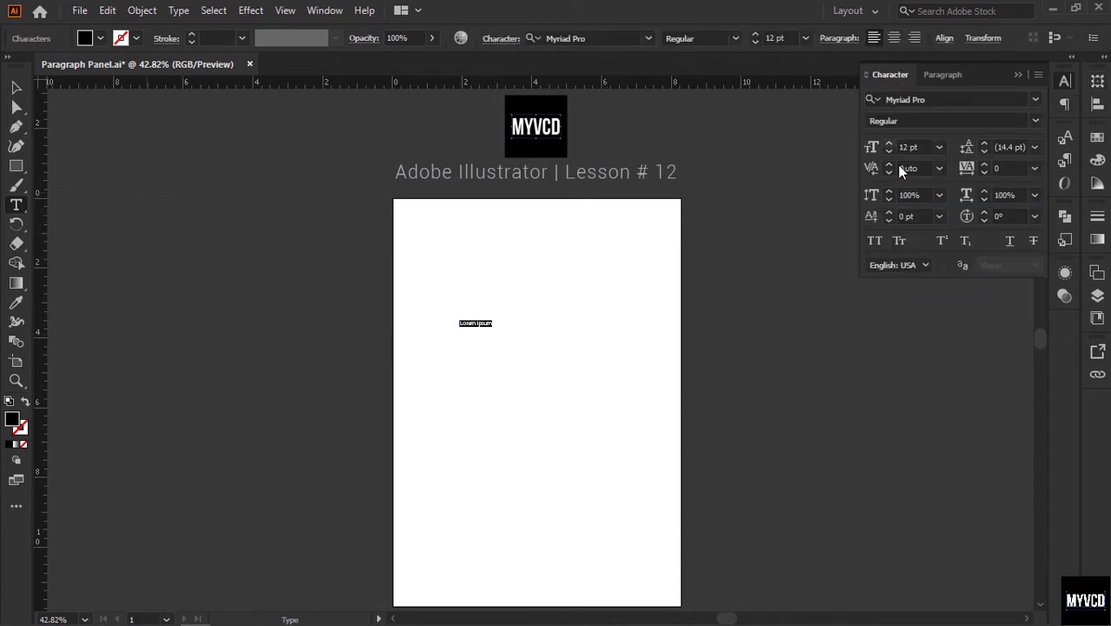
click(1018, 76)
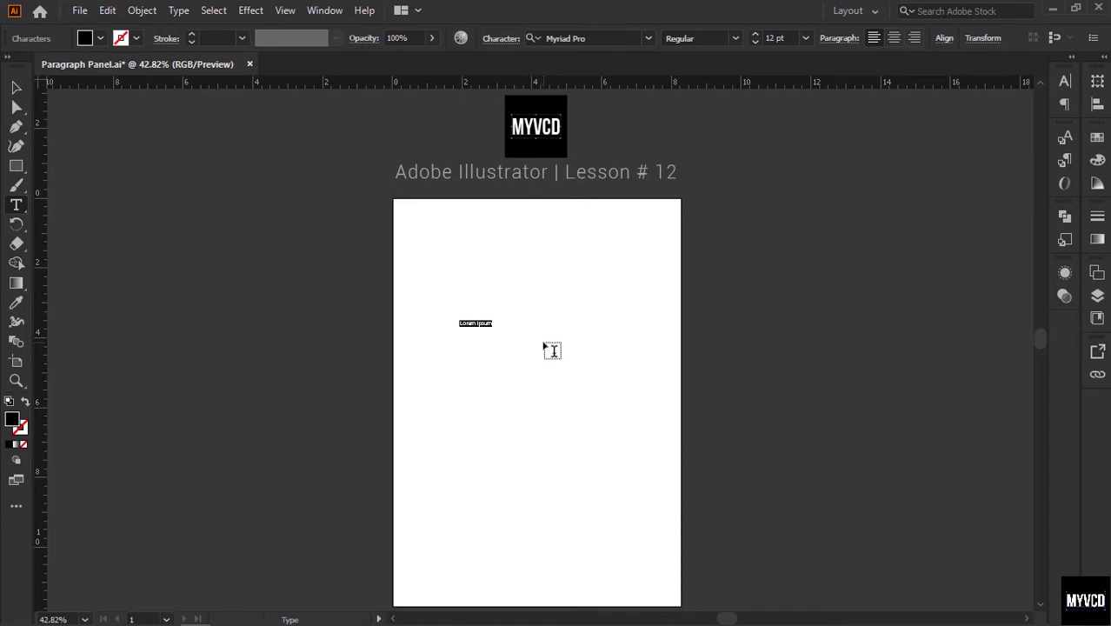
key(Escape)
key(Delete)
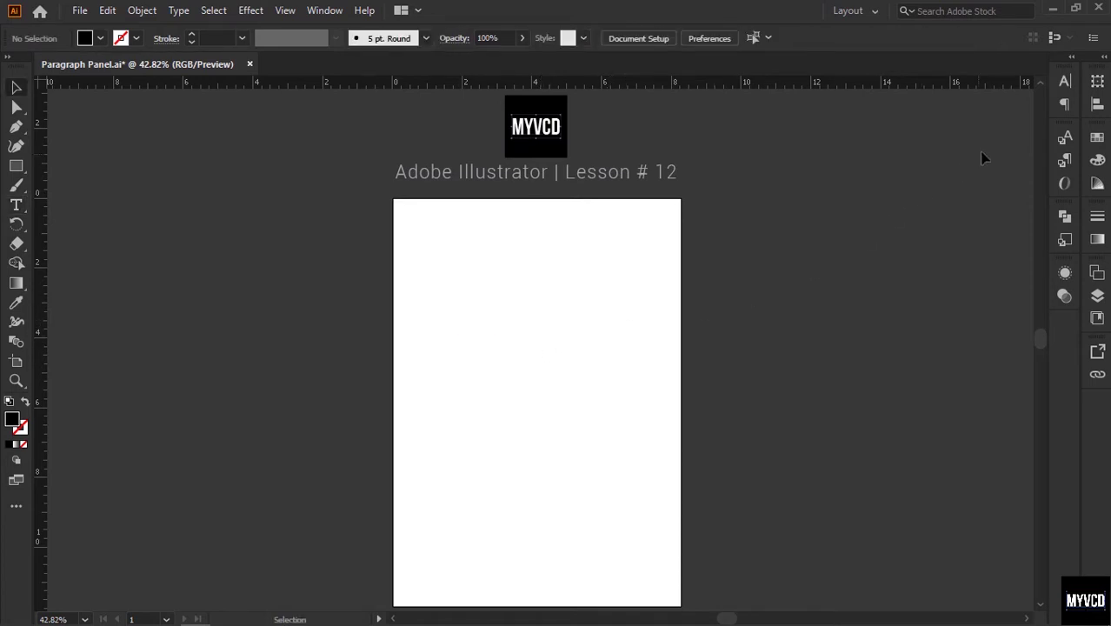
Display the paragraph formatting settings for type.
click(1063, 104)
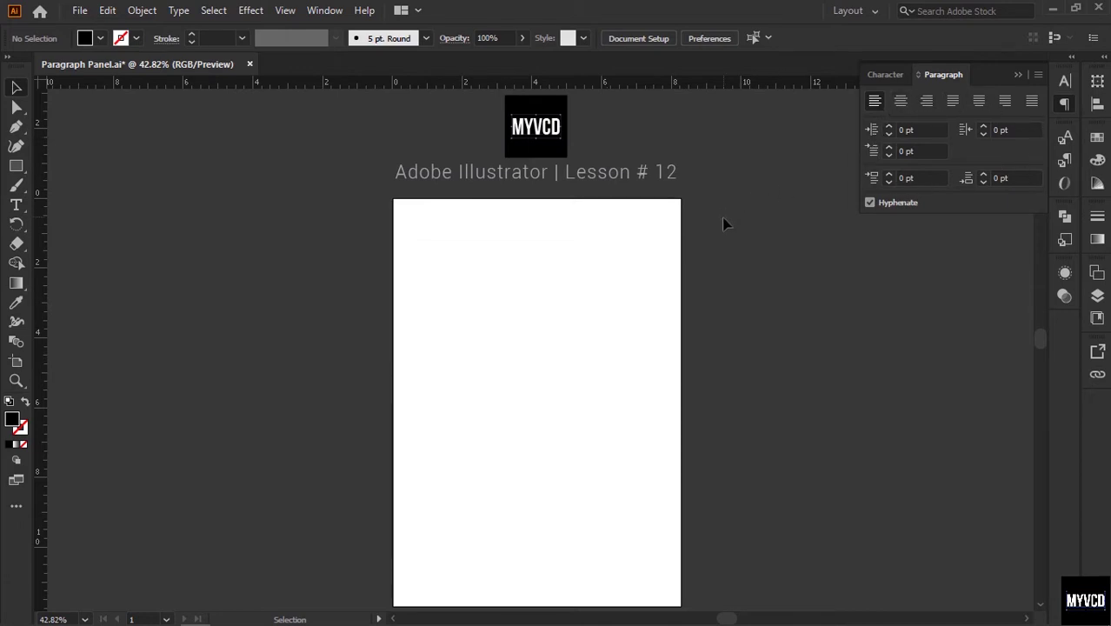
click(886, 77)
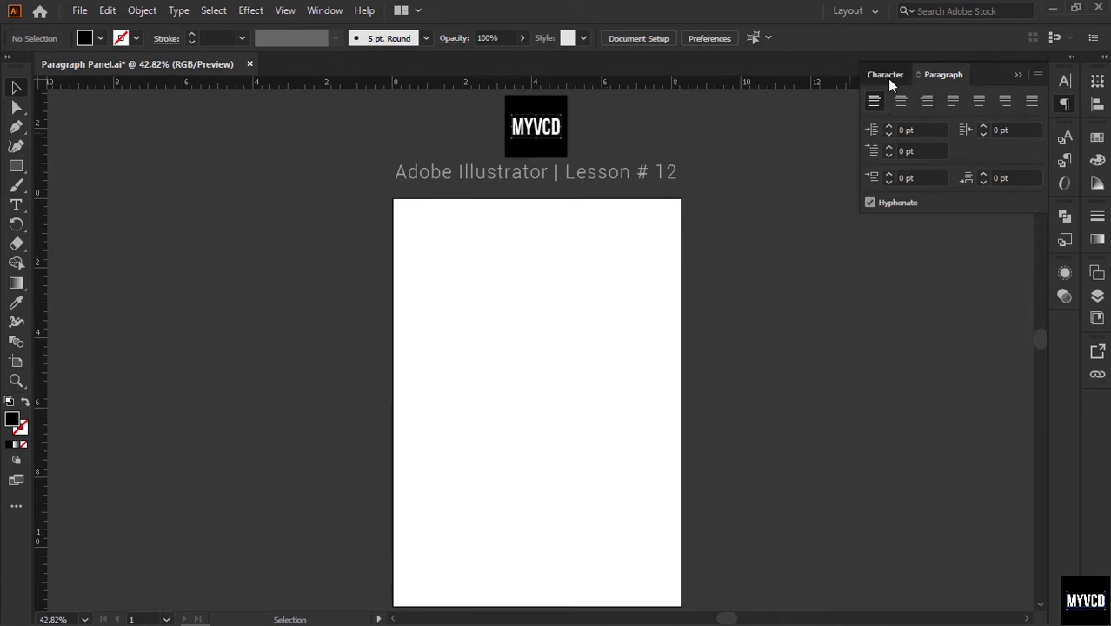
click(938, 78)
click(337, 12)
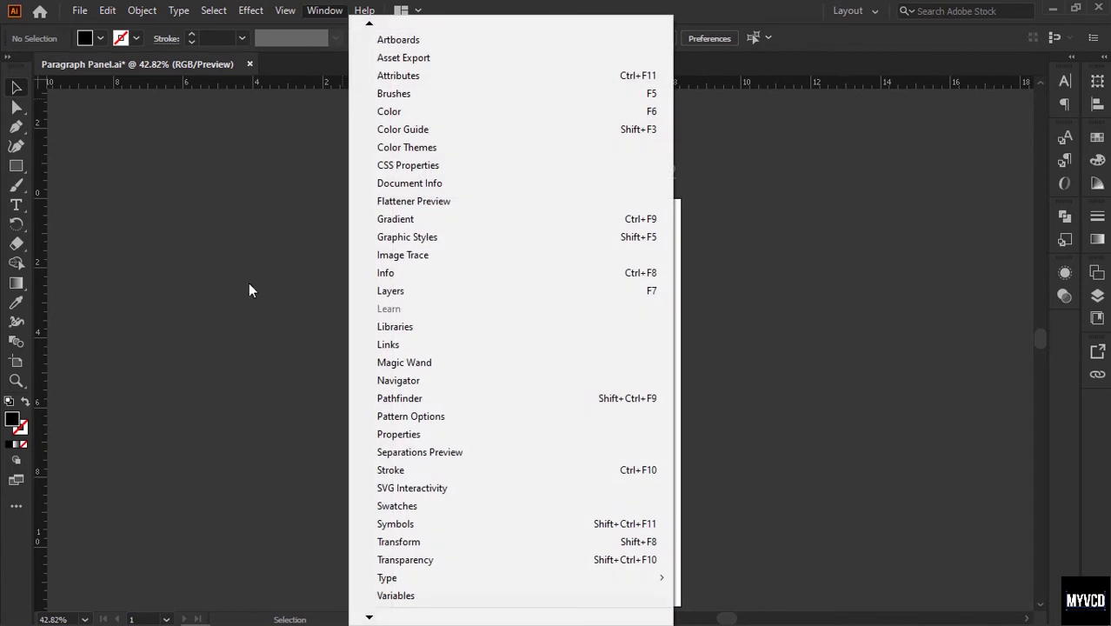
mouse_move(619, 577)
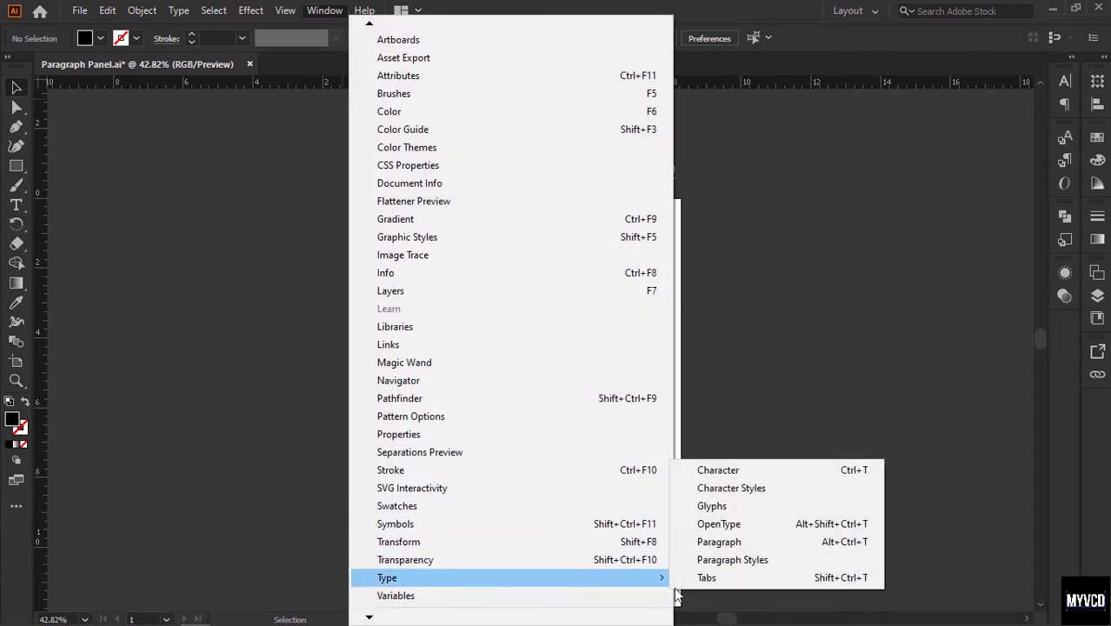
click(744, 544)
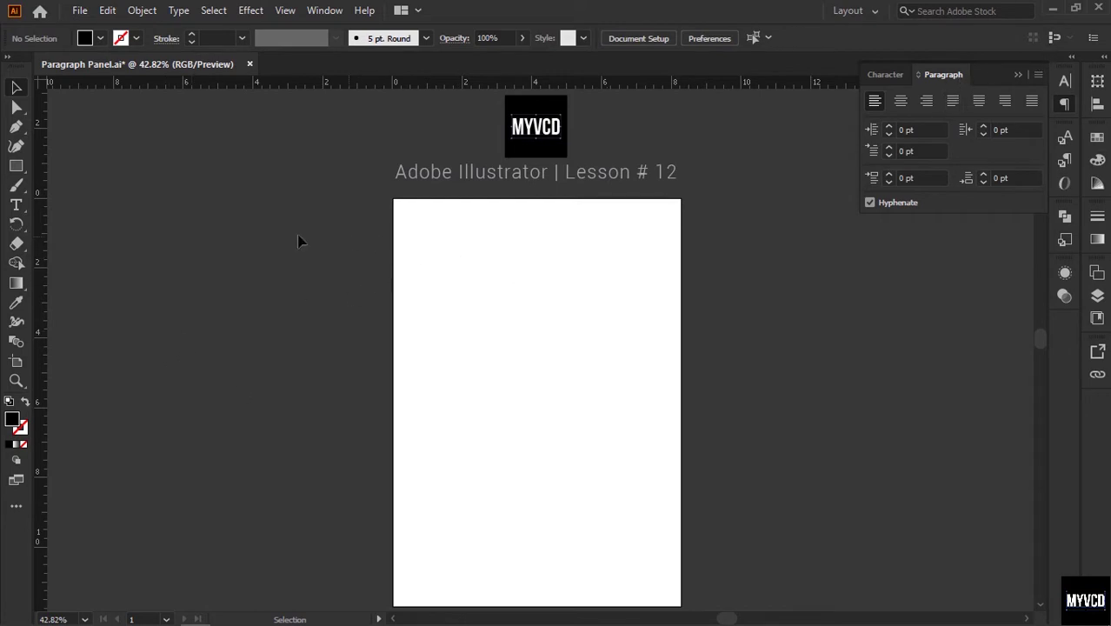
Draw an area-type frame filled with placeholder text across the artboard's upper half and show its paragraph settings.
click(19, 206)
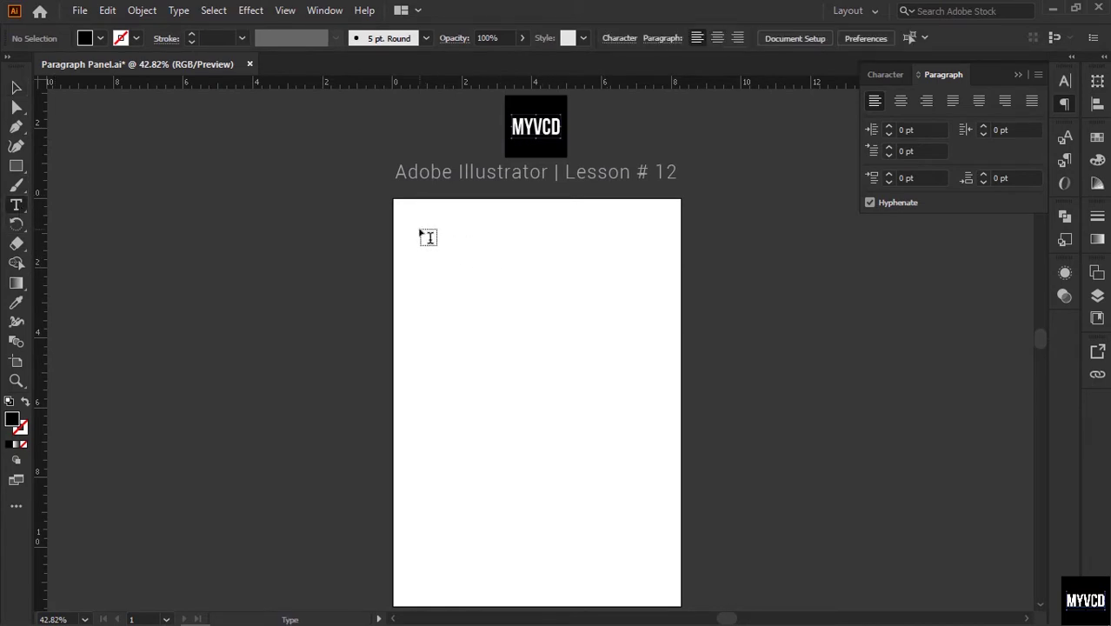
drag(420, 230, 636, 416)
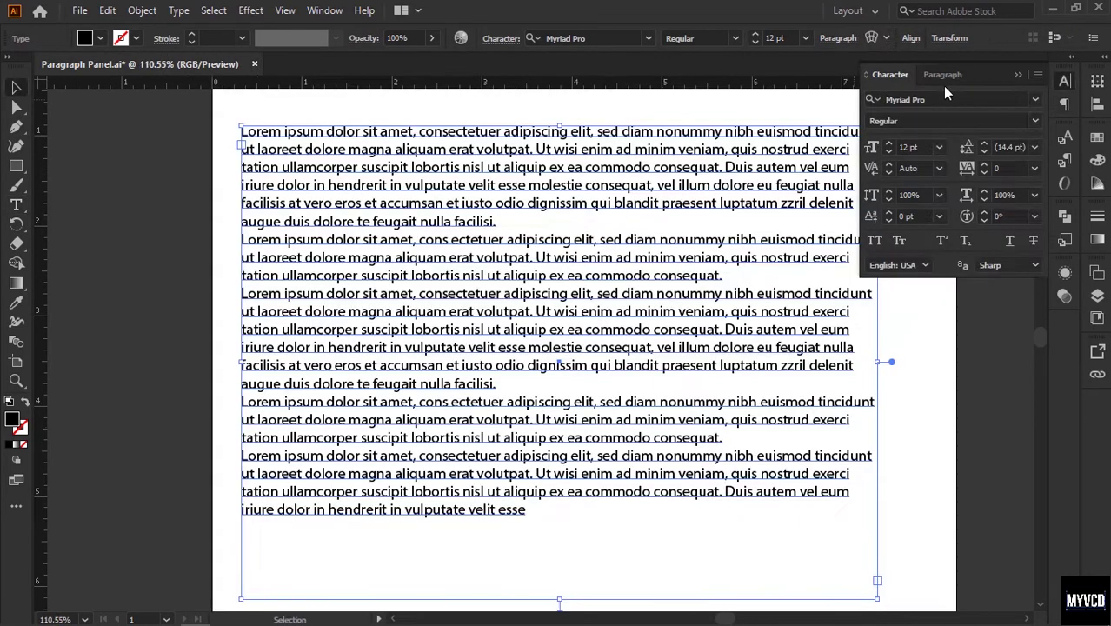
click(942, 79)
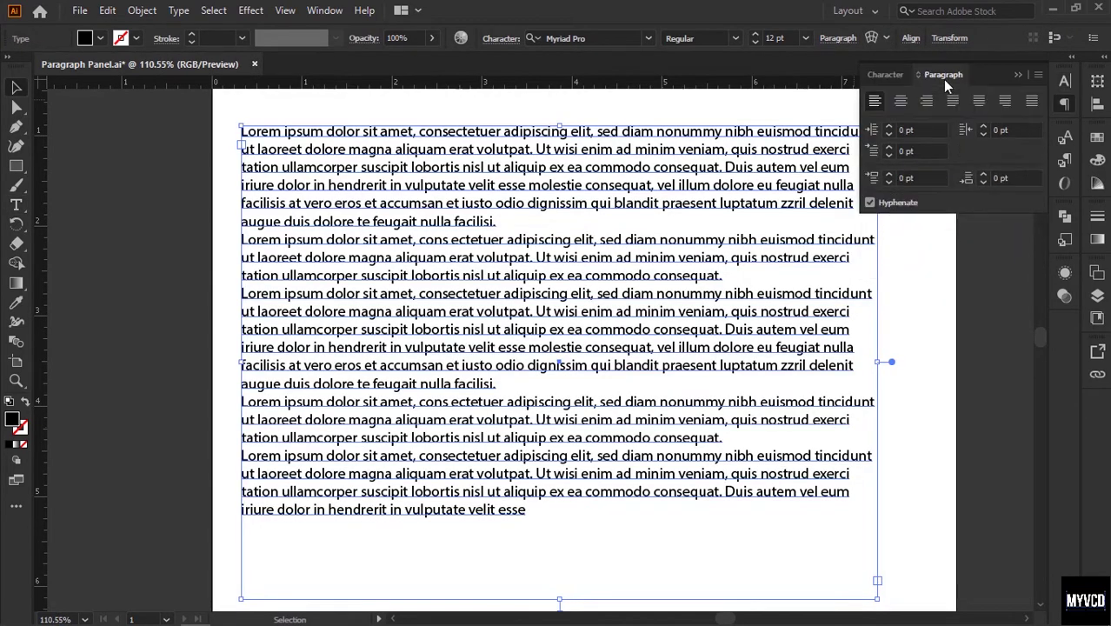
Centre the text frame horizontally on the artboard.
drag(513, 209, 482, 311)
ctrl+alt+click(509, 323)
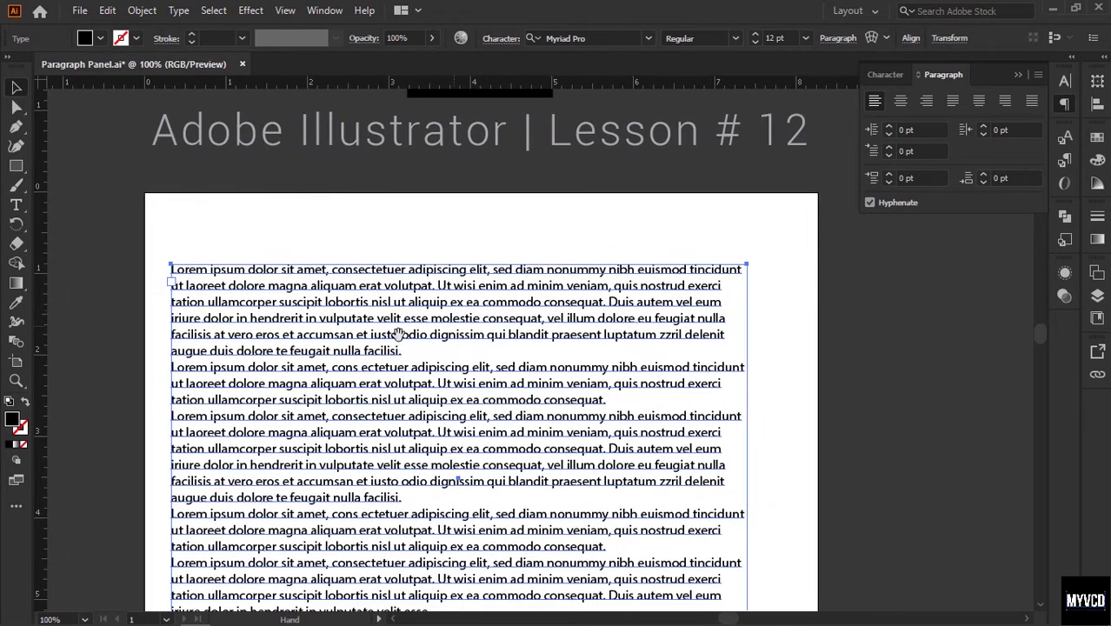
click(911, 39)
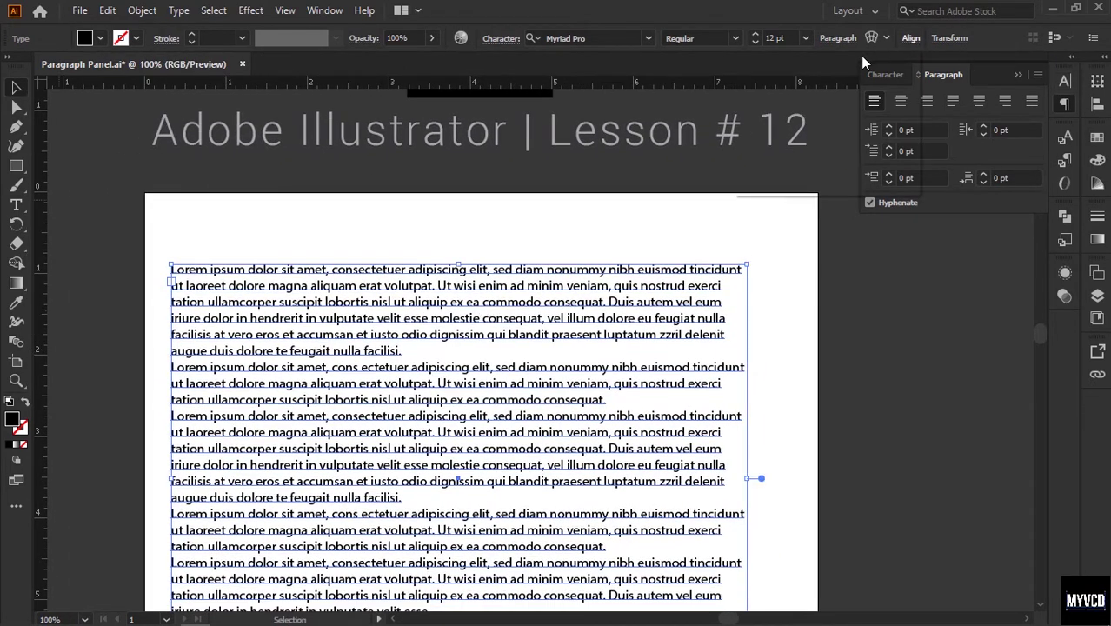
click(776, 85)
click(520, 215)
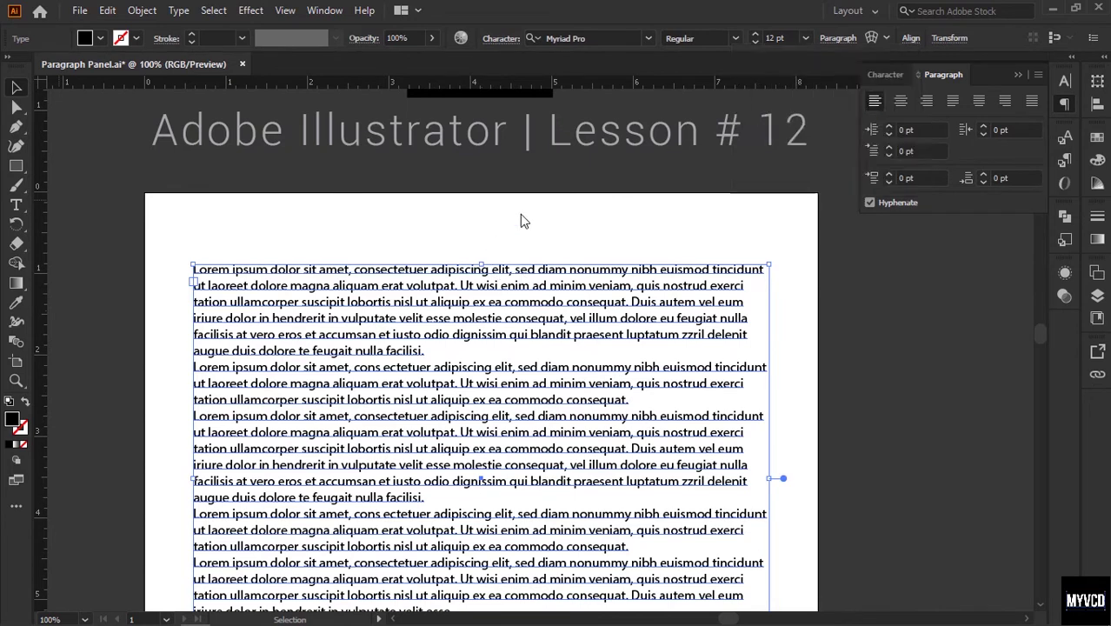
Try drawing a second, smaller area-type frame of placeholder text overlapping the existing one.
ctrl+alt+click(519, 376)
drag(519, 377, 518, 384)
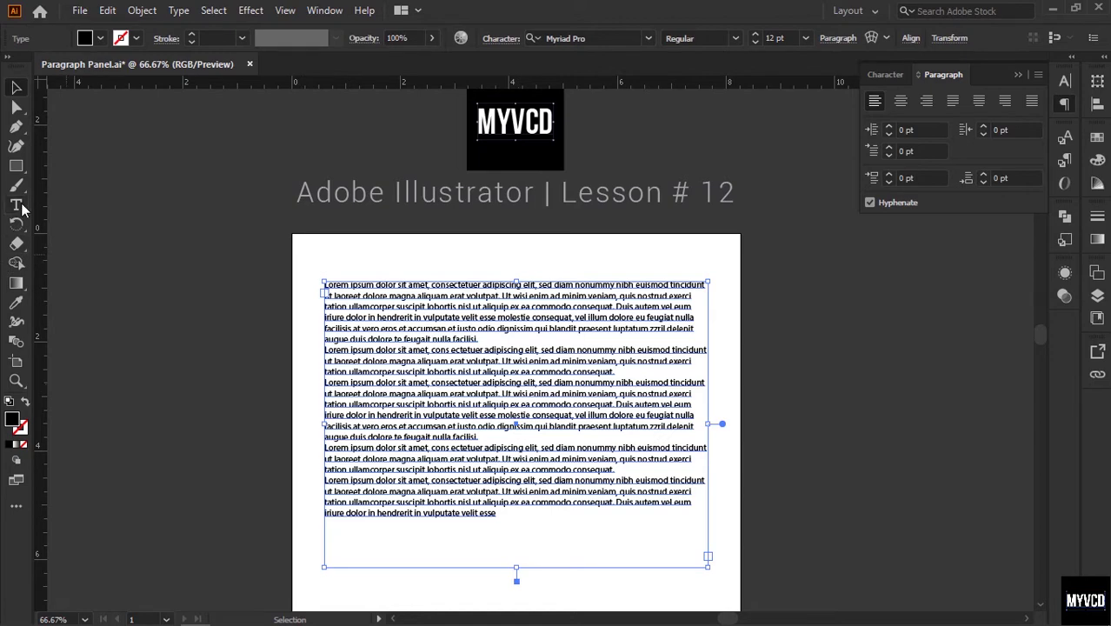
key(t)
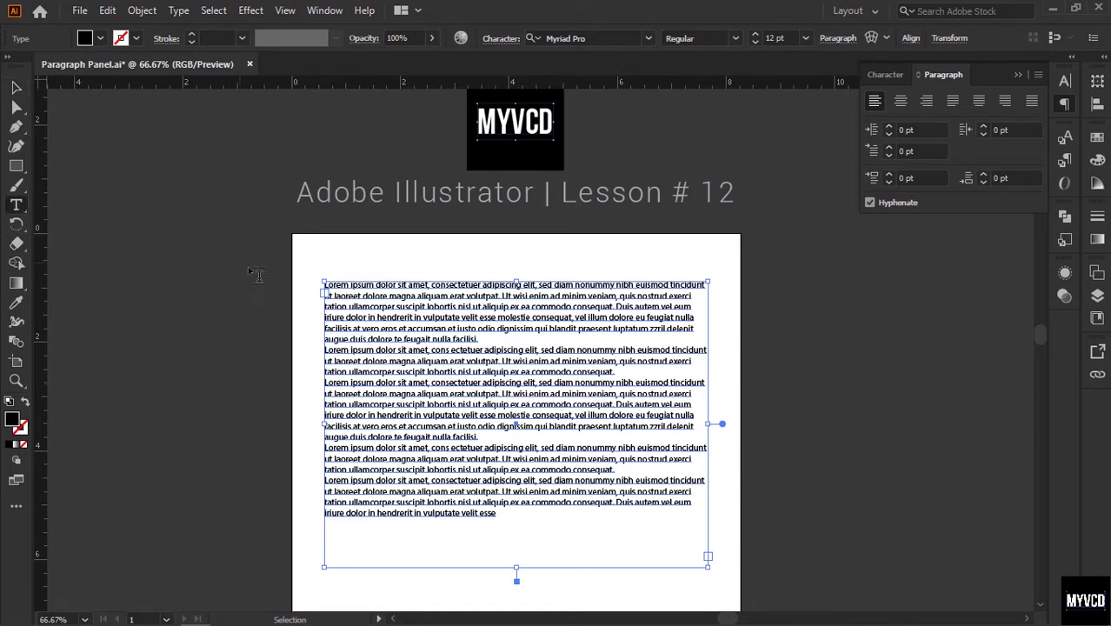
drag(319, 219, 571, 358)
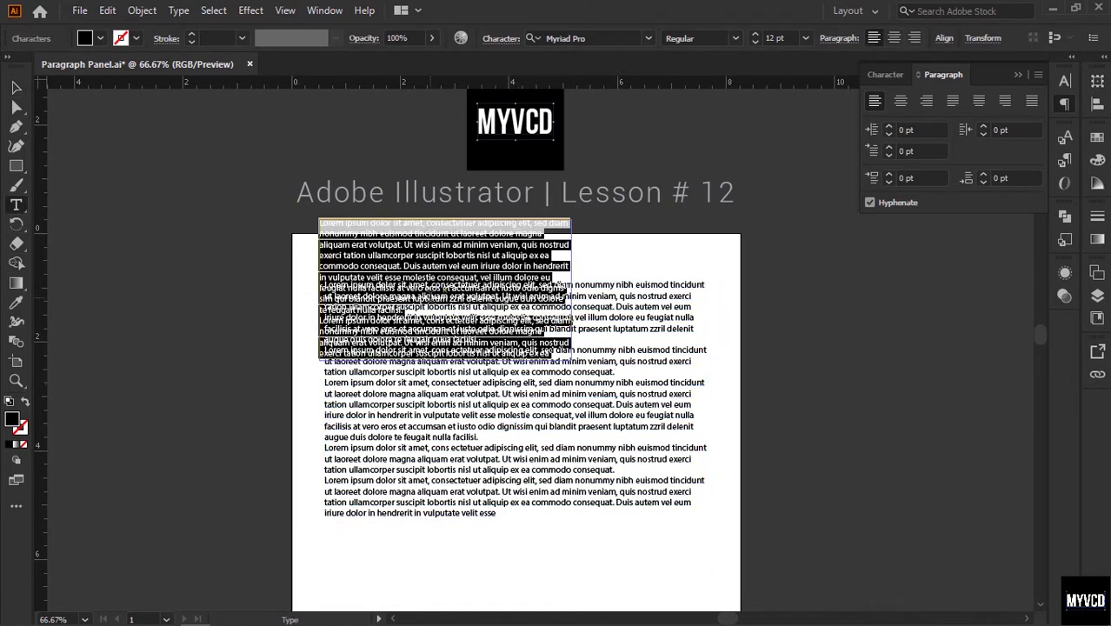
key(Escape)
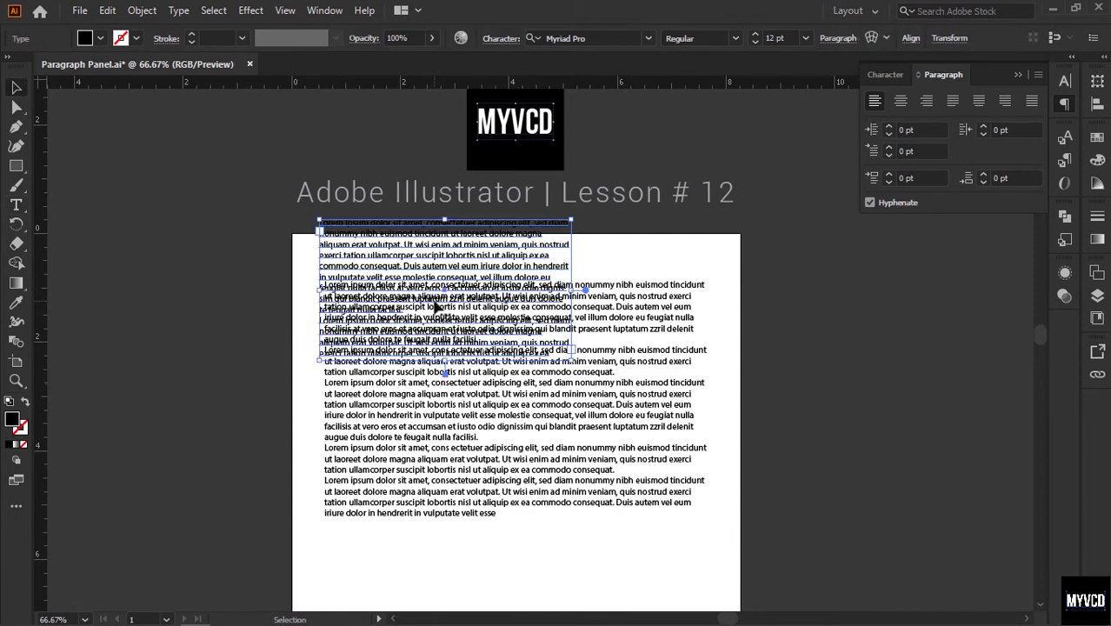
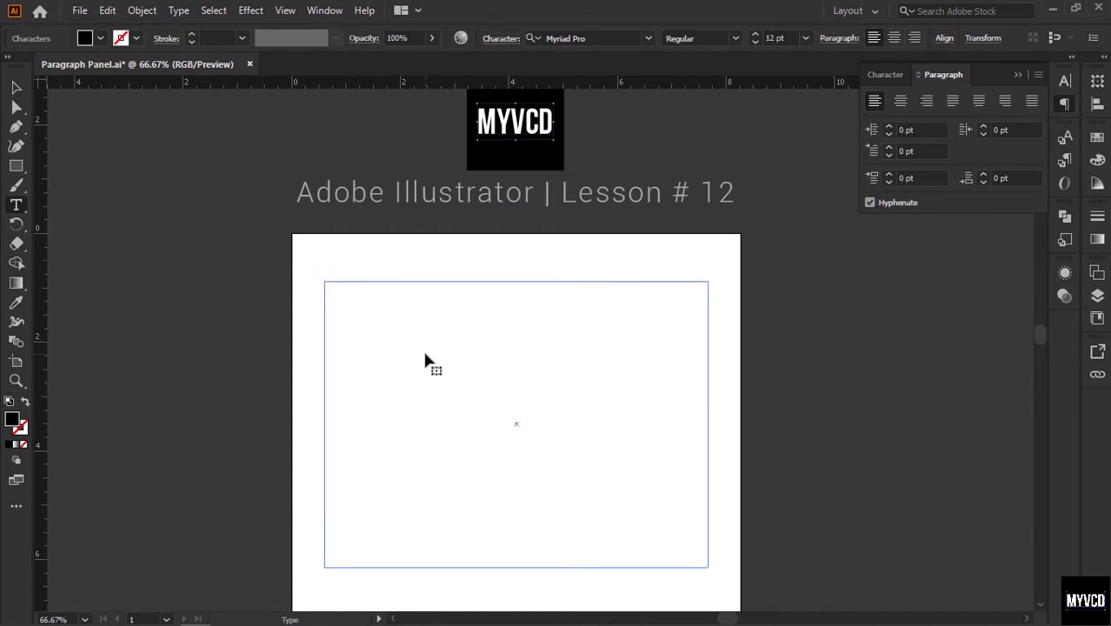
Replace the placeholder text with three channel-introduction paragraphs beginning "You want to learn Graphic Design in your own language Urdu / Hindi?".
key(Escape)
text(You want to learn Graphic Design in your own language Urdu / Hindi? then MYVCD is for you! Detailed, clear, and frequent tutorials on Illustrator and Photoshop. MYVCD, hosted by Bilal, is a free resource for learning Illustrator and Photoshop. I have over 8 years of experience in the graphic design industry. MYVCD will guide you step by step from beginner to advanced. If you follow the videos and practice regularly, this will make you a professional graphic designer  In the beginning, don't worry about the quality, you will improve with time and practice. Any questions, problems and tips related graphic design tutorials super appreciated, Hit that SUBSCRIBE button and I'll see you in the comments!)
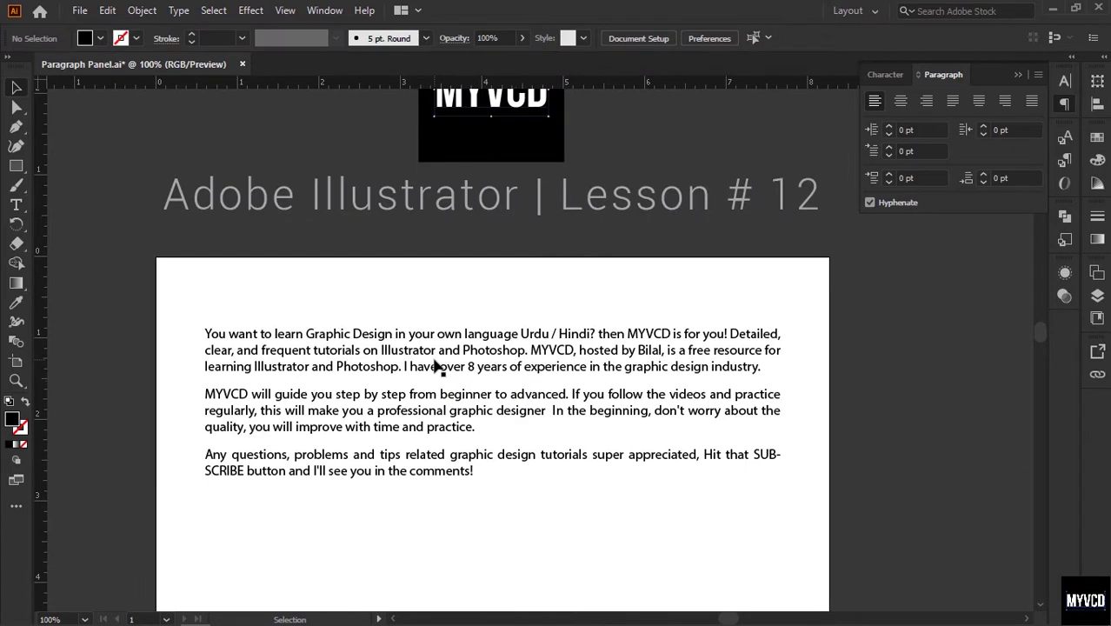
click(439, 365)
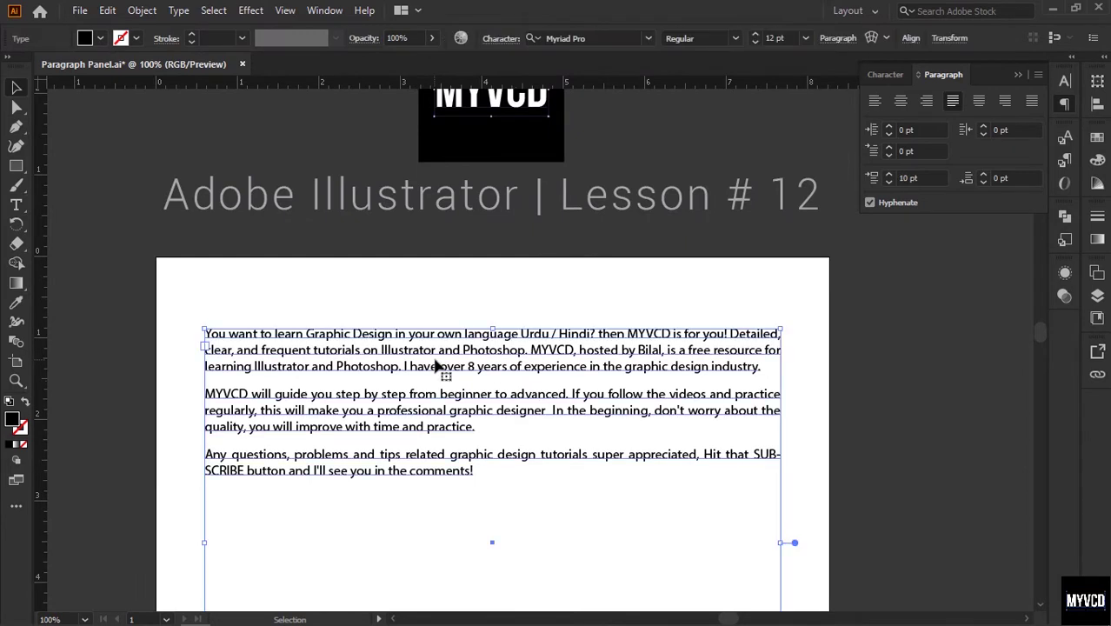
click(459, 299)
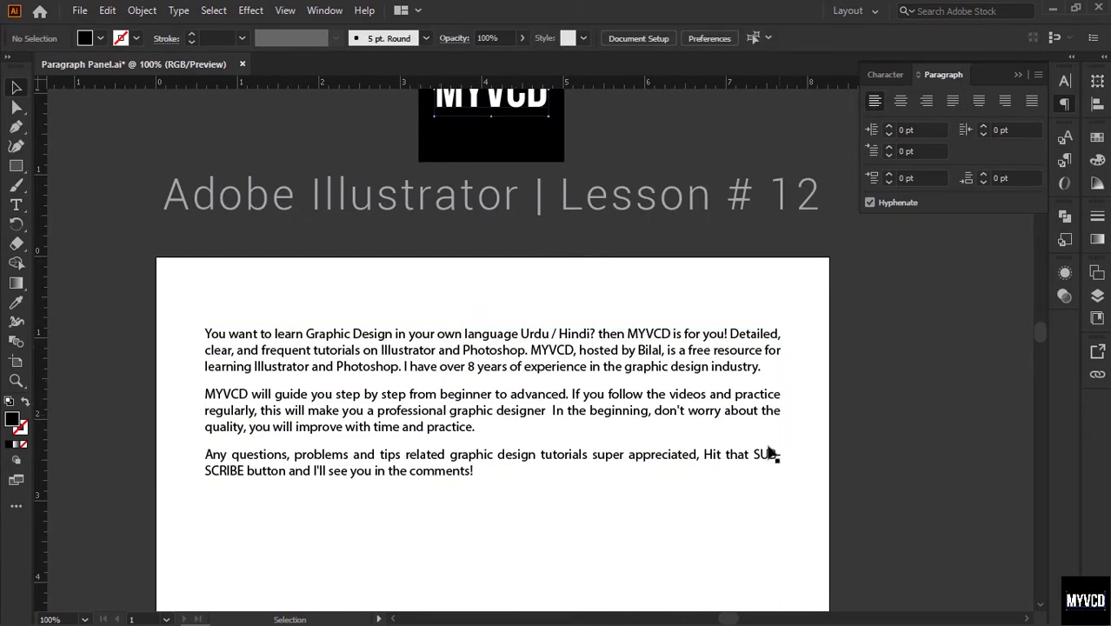
Left-align all paragraphs in the text frame.
click(535, 415)
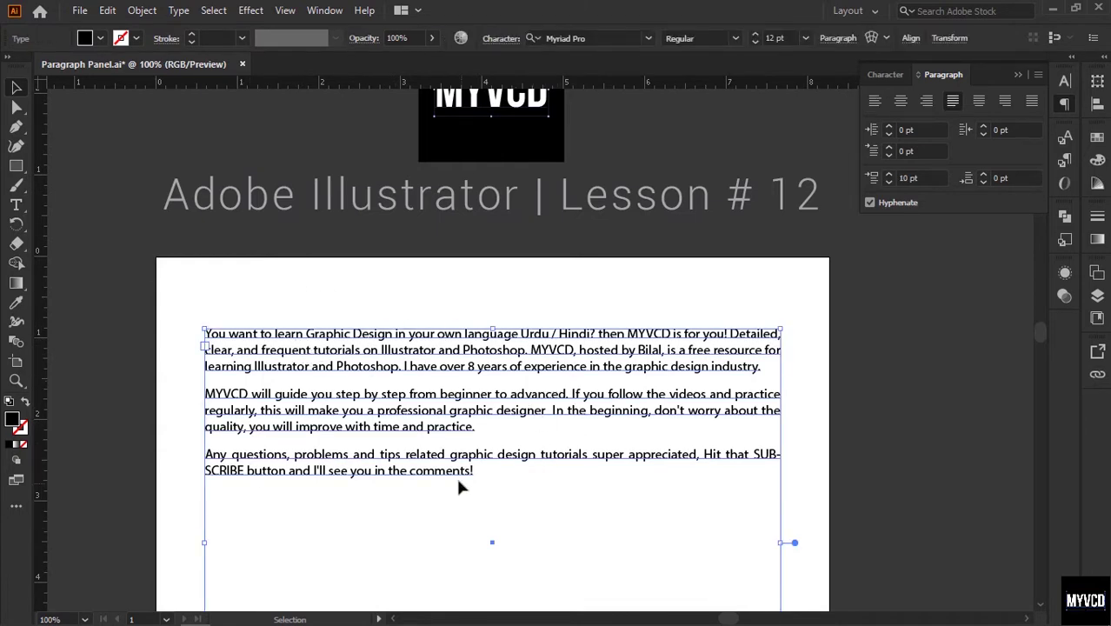
drag(442, 474, 445, 398)
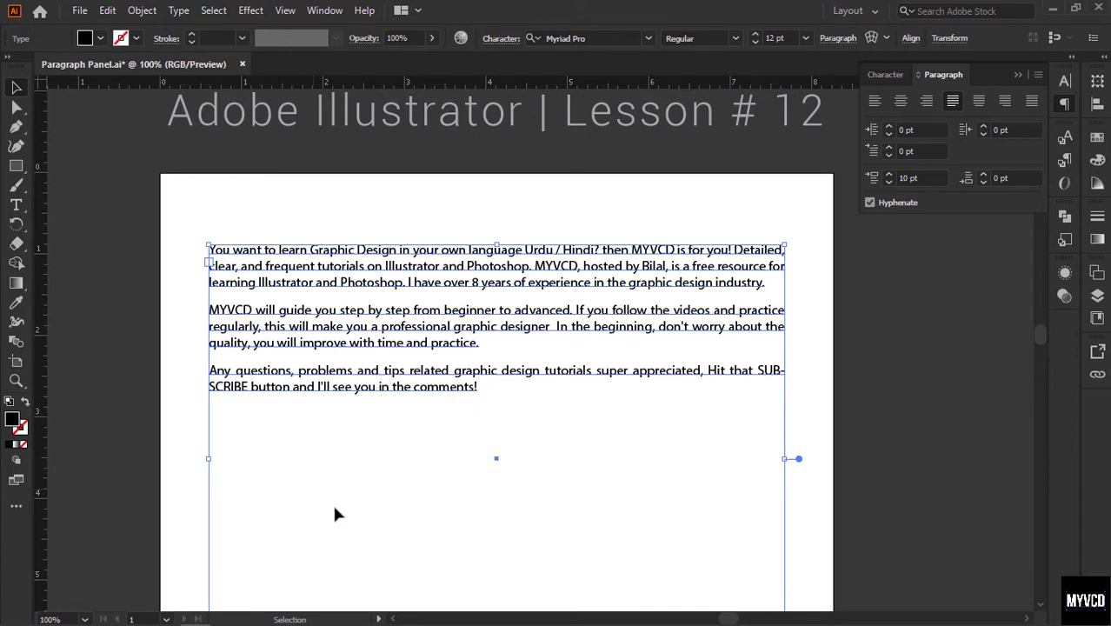
key(ctrl+shift+l)
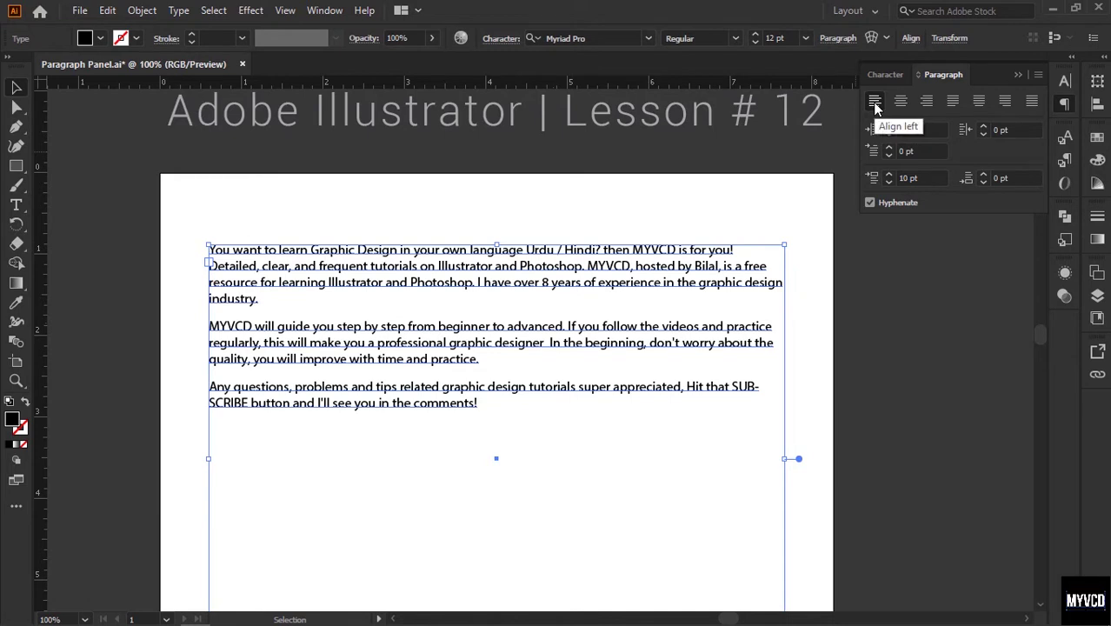
click(882, 75)
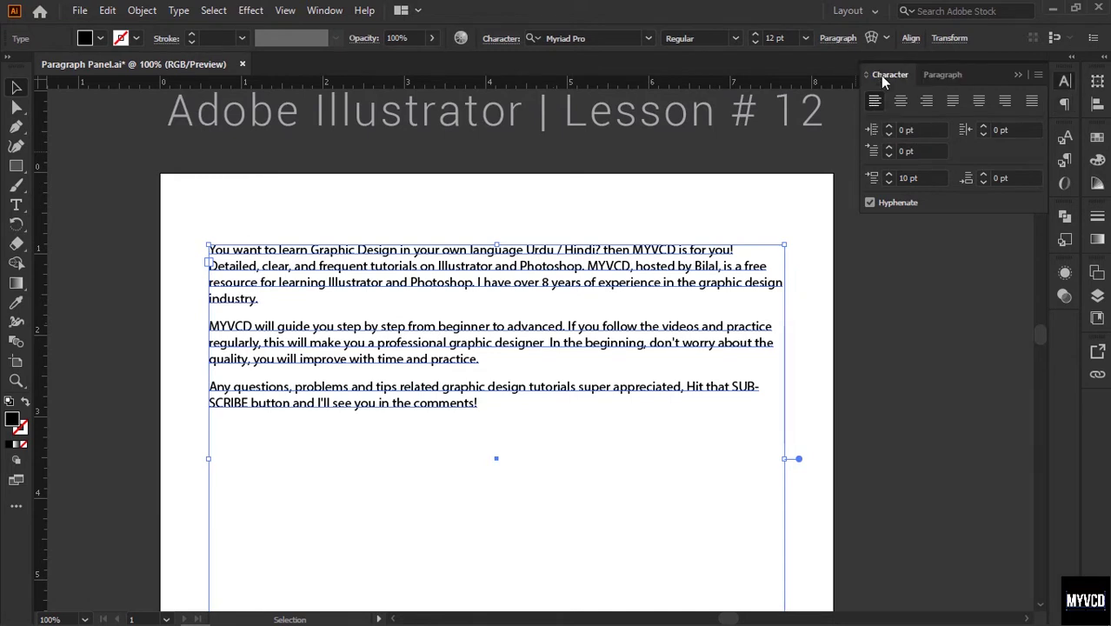
click(945, 76)
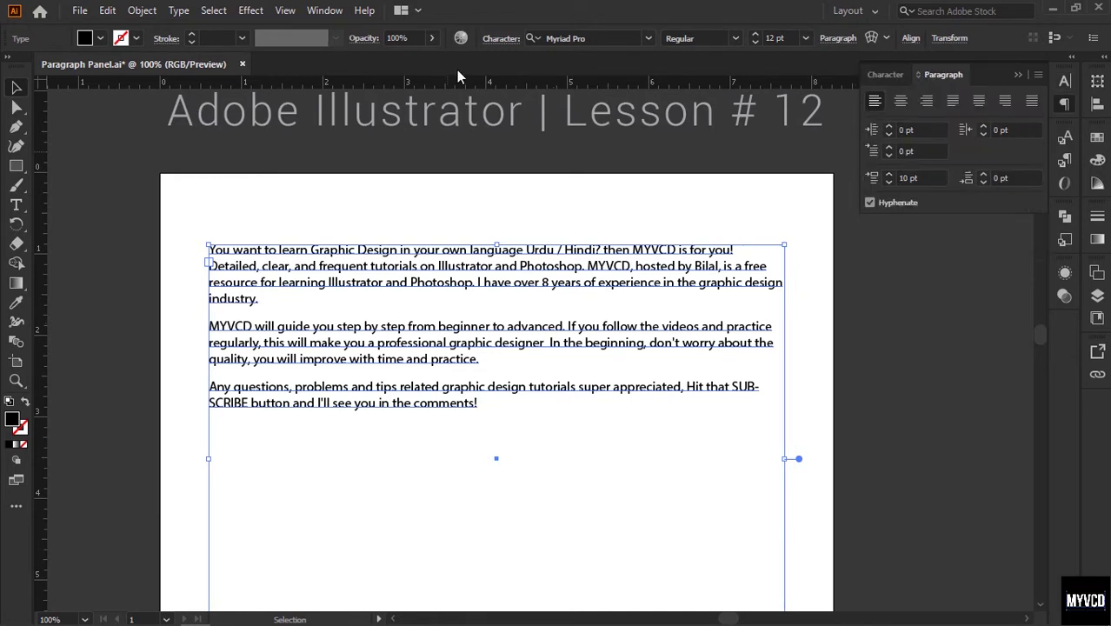
Try centre and right alignment on the paragraphs, and return them to left alignment.
click(901, 104)
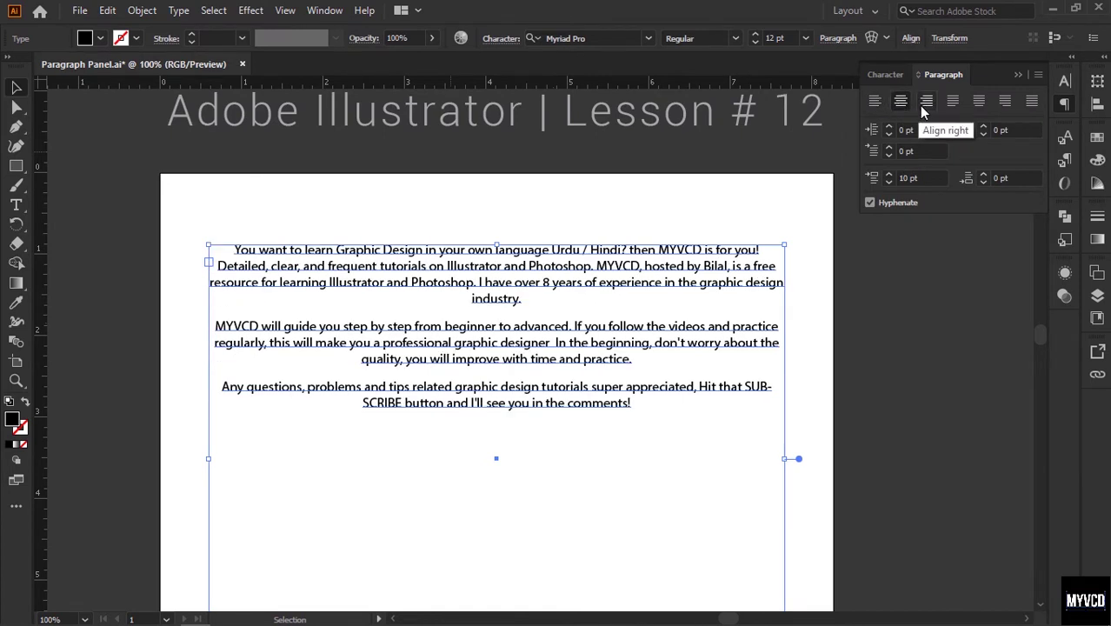
click(924, 105)
click(871, 102)
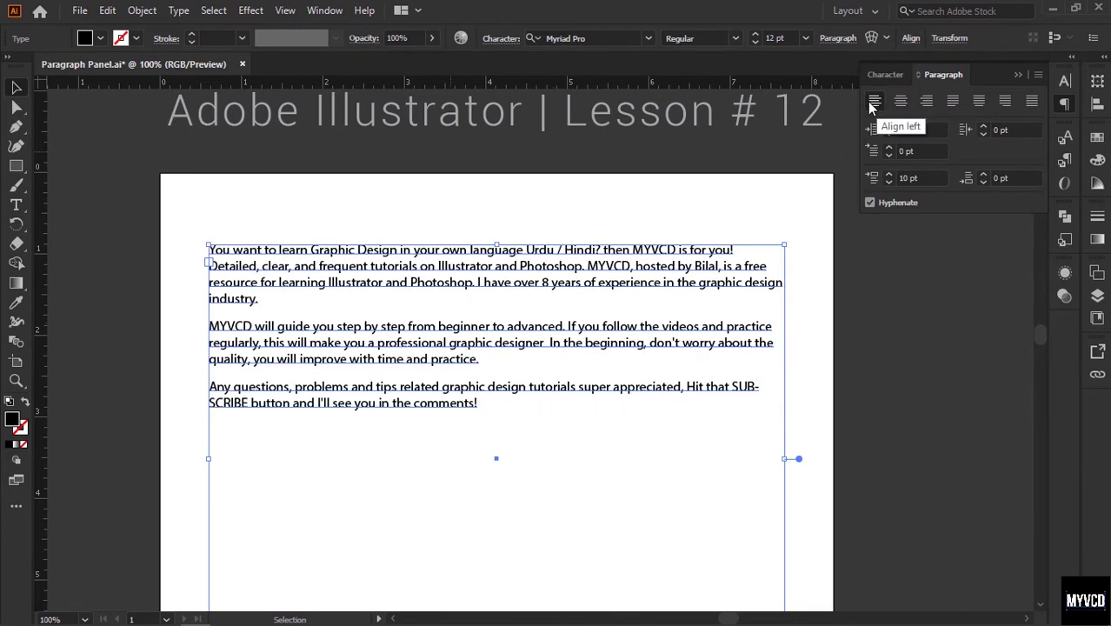
Shorten the text frame so its lower edge sits just below the last paragraph.
click(742, 196)
scroll(539, 318, down, 1)
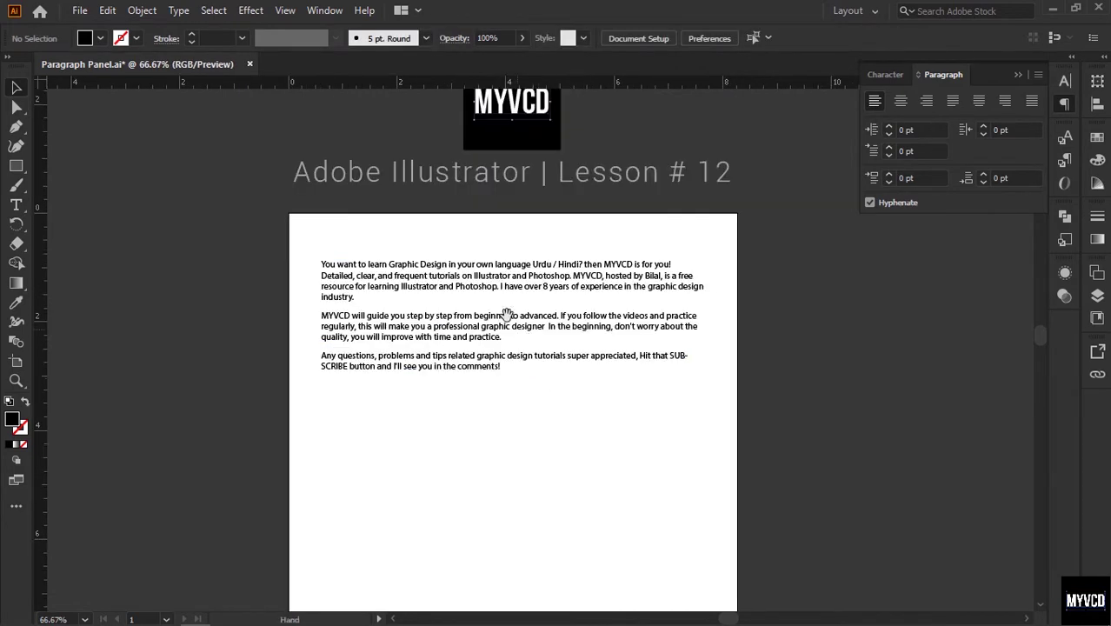
click(501, 323)
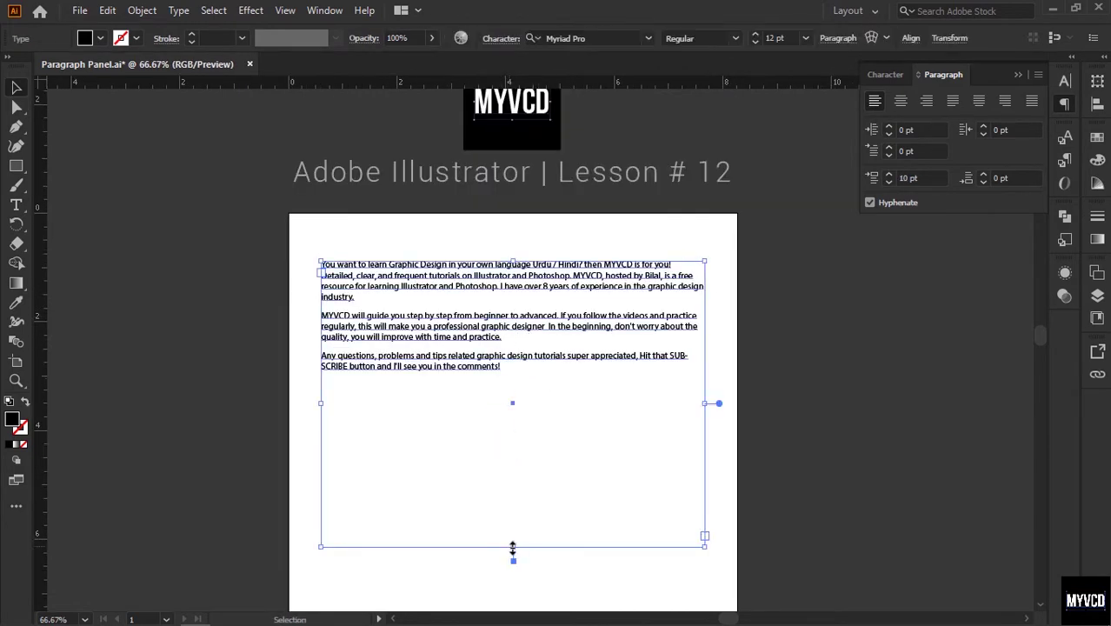
drag(512, 548, 539, 385)
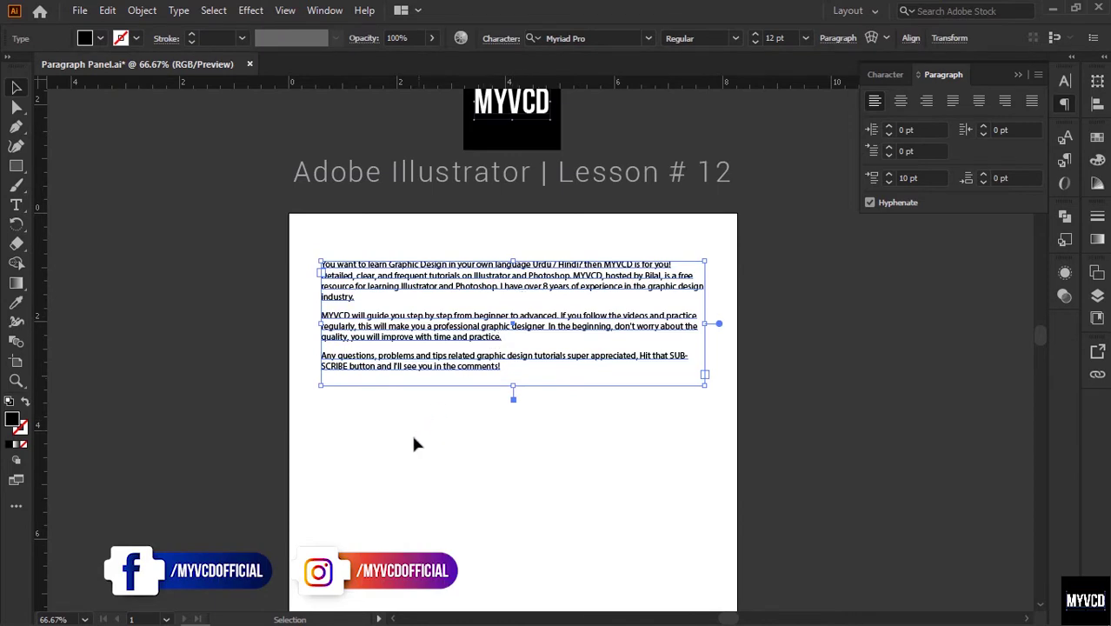
click(236, 335)
Create a point-type text object below the text frame containing the same three channel-introduction paragraphs.
click(17, 206)
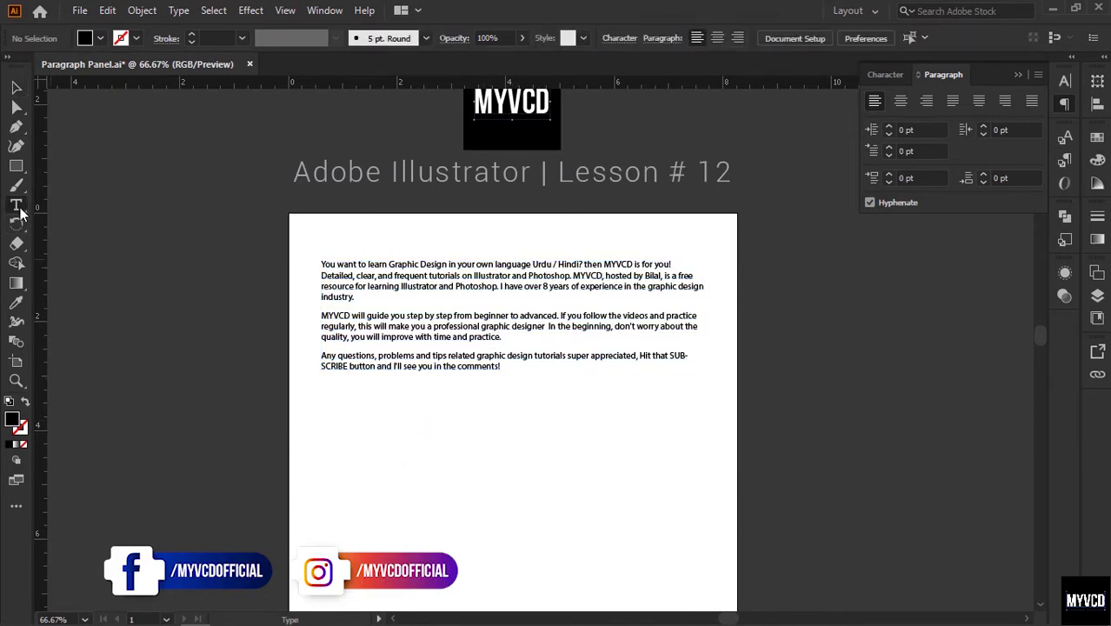
click(327, 405)
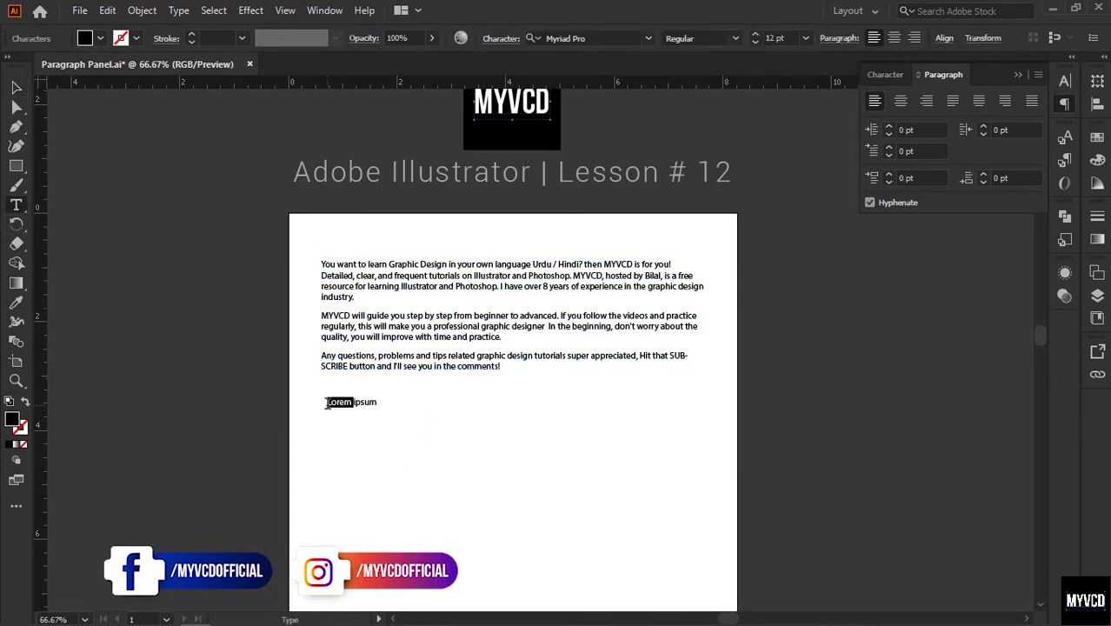
text(You want to learn Graphic Design in your own language Urdu / Hindi? then MYVCD is for you! Detailed, clear, and frequent tutorials on Illustrator and Photoshop. MYVCD, hosted by Bilal, is a free resource for learning Illustrator and Photoshop. I have over 8 years of experience in the graphic design industry. MYVCD will guide you step by step from beginner to advanced. If you follow the videos and practice regularly, this will make you a professional graphic designer  In the beginning, don't worry about the quality, you will improve with time and practice. Any questions, problems and tips related graphic design tutorials super appreciated, Hit that SUBSCRIBE button and I'll see you in the comments!)
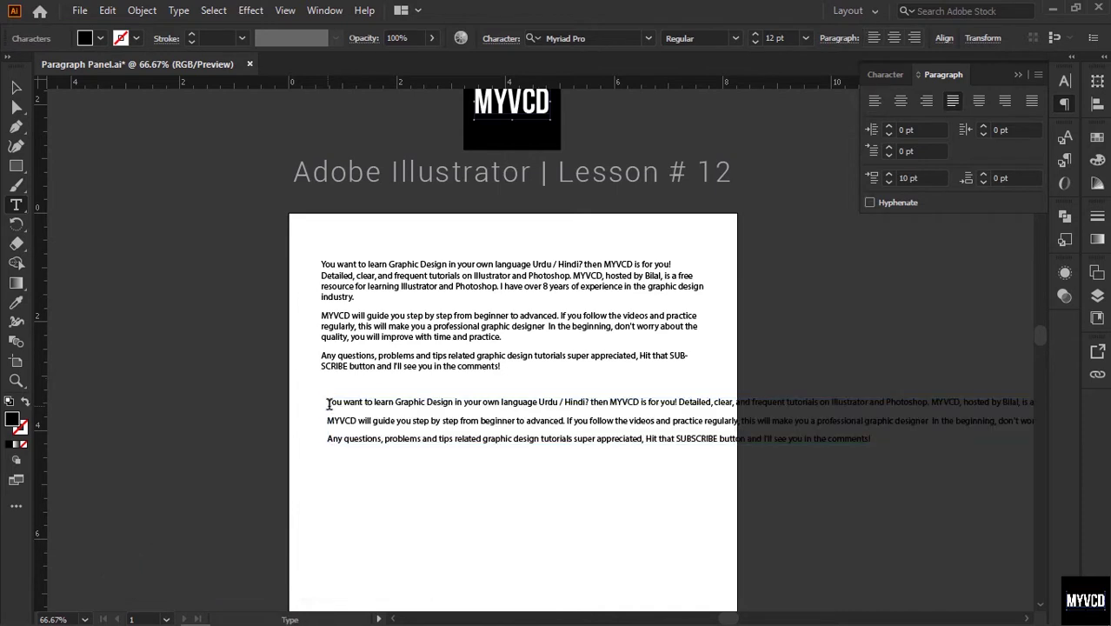
key(Escape)
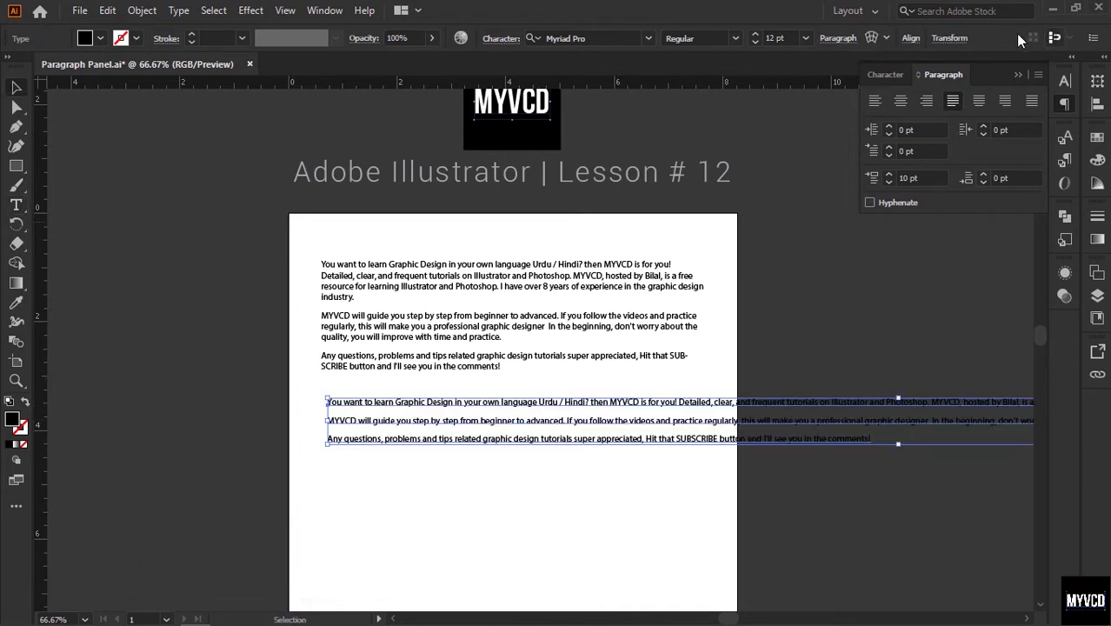
Try the different justify options on the point-type text, ending with Justify all lines.
click(984, 101)
click(1009, 102)
click(1026, 102)
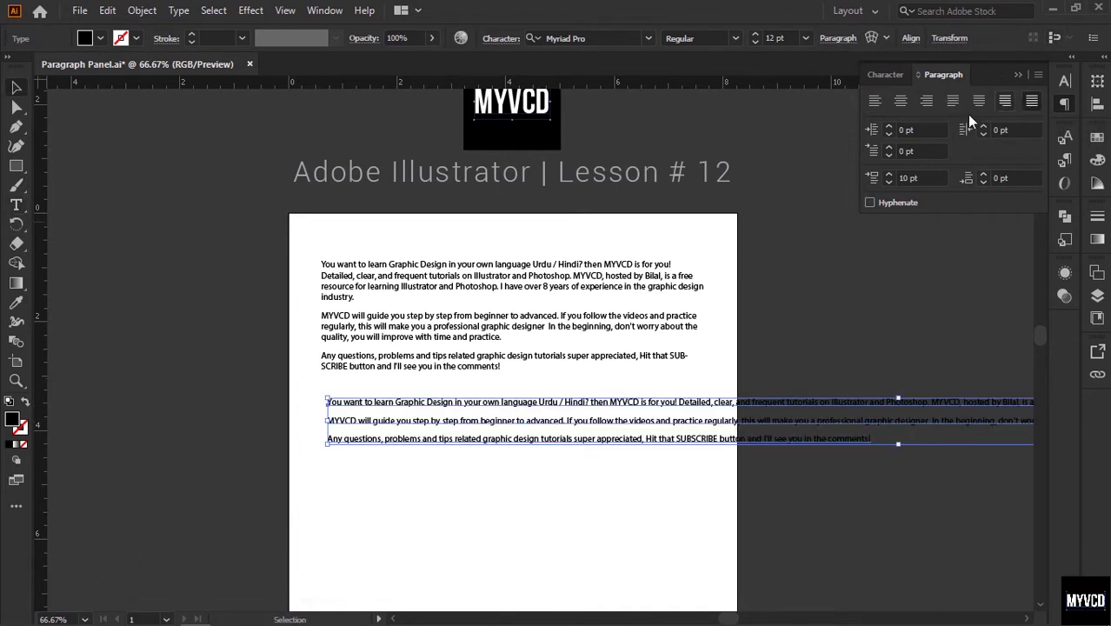
click(951, 103)
click(974, 102)
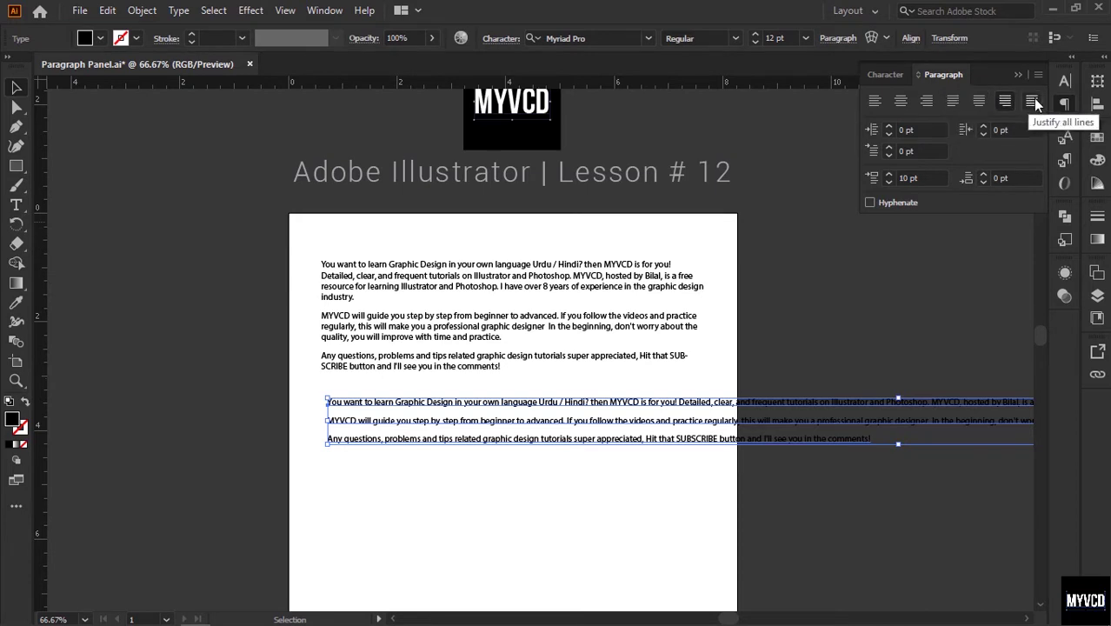
click(1031, 101)
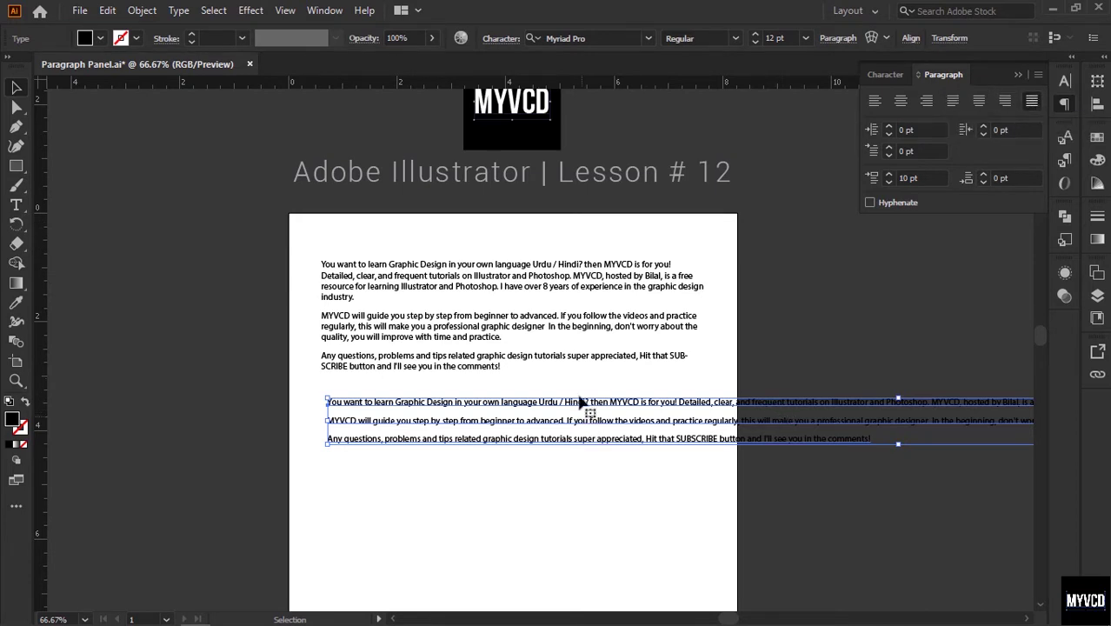
Delete the point-type text and undo the deletion, twice in a row.
key(Delete)
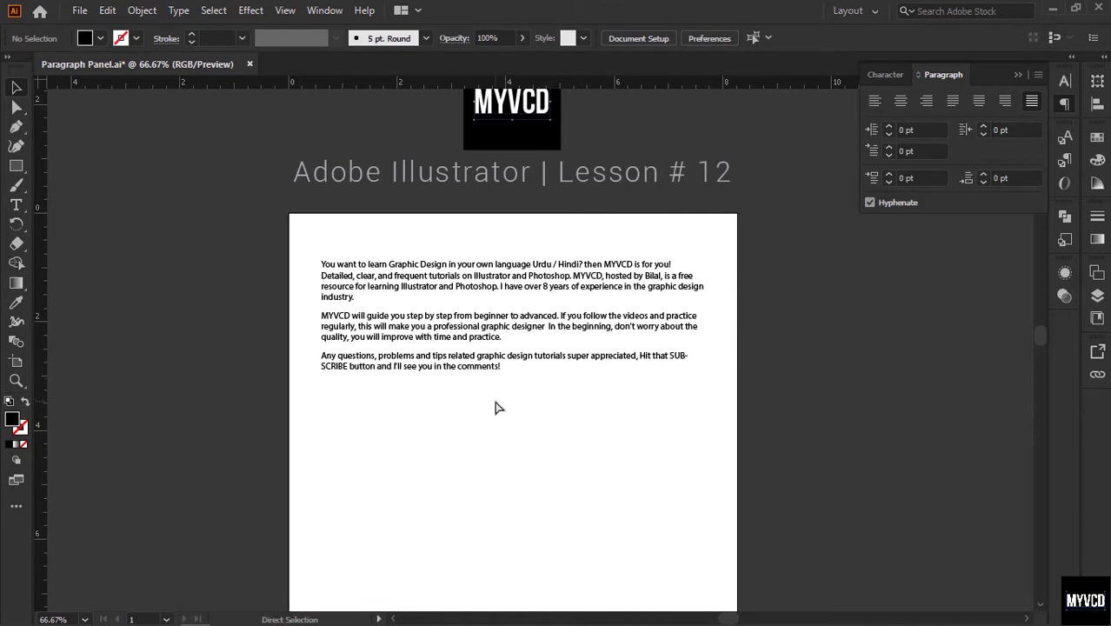
key(ctrl+z)
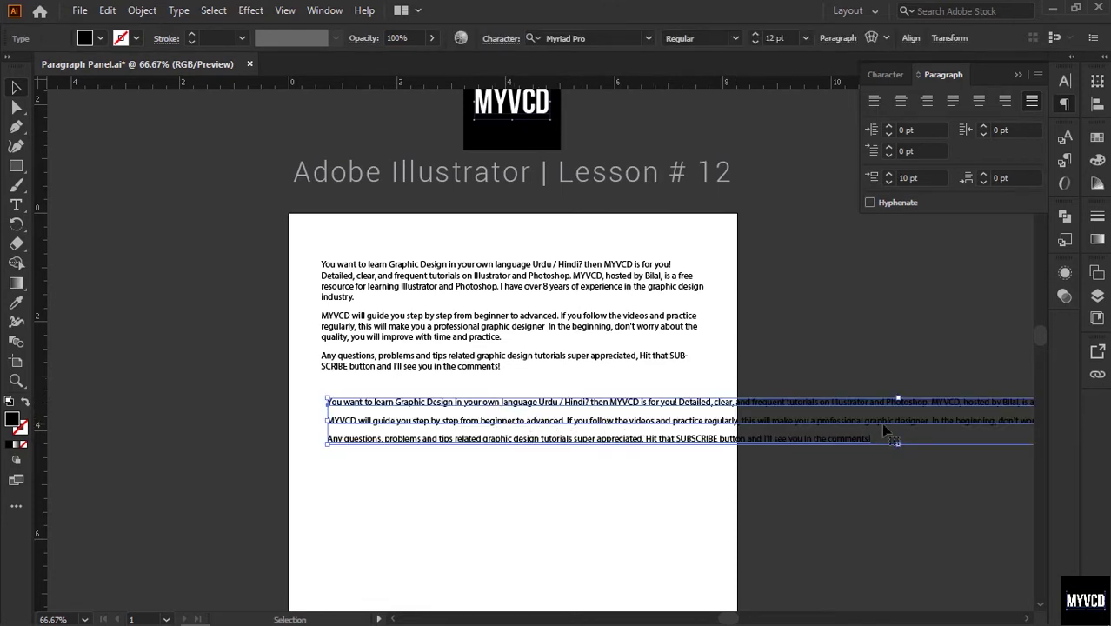
ctrl+alt+click(761, 422)
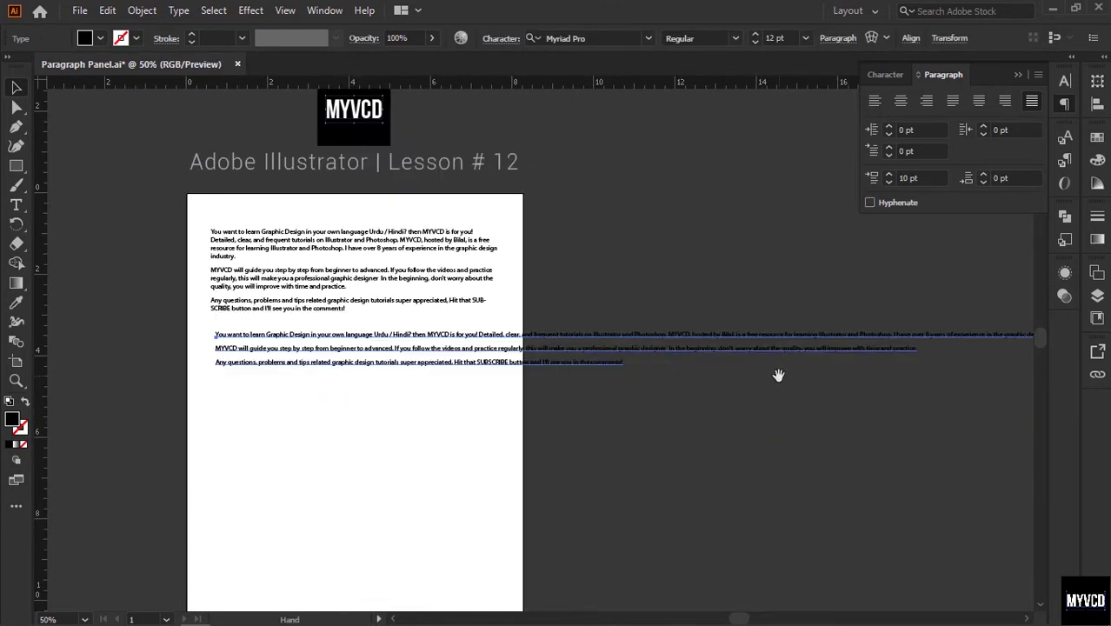
ctrl+alt+click(647, 377)
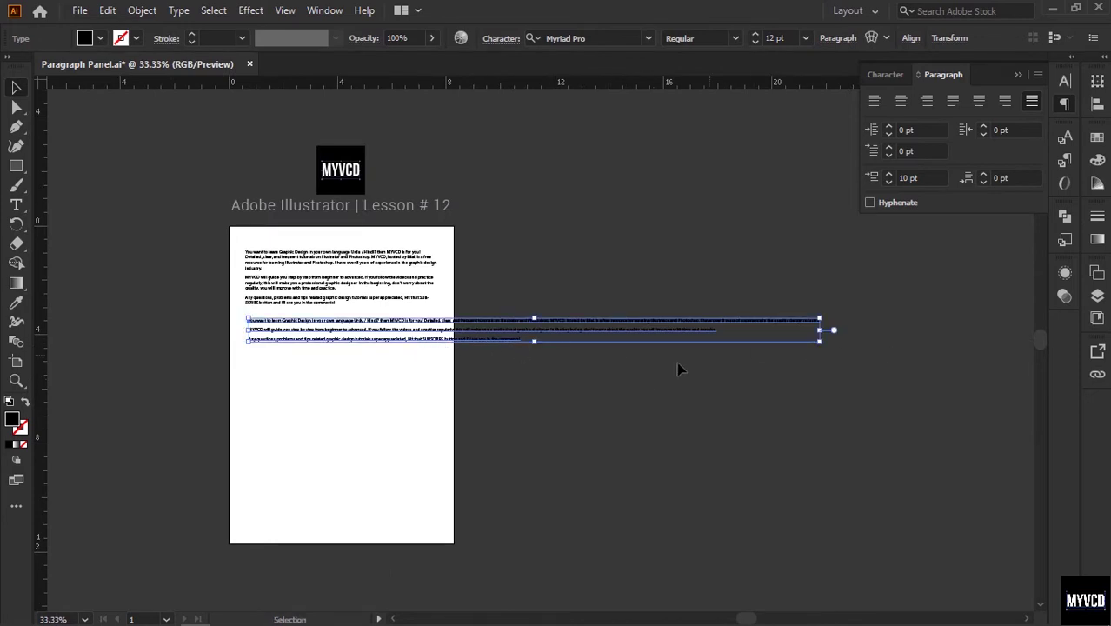
key(Delete)
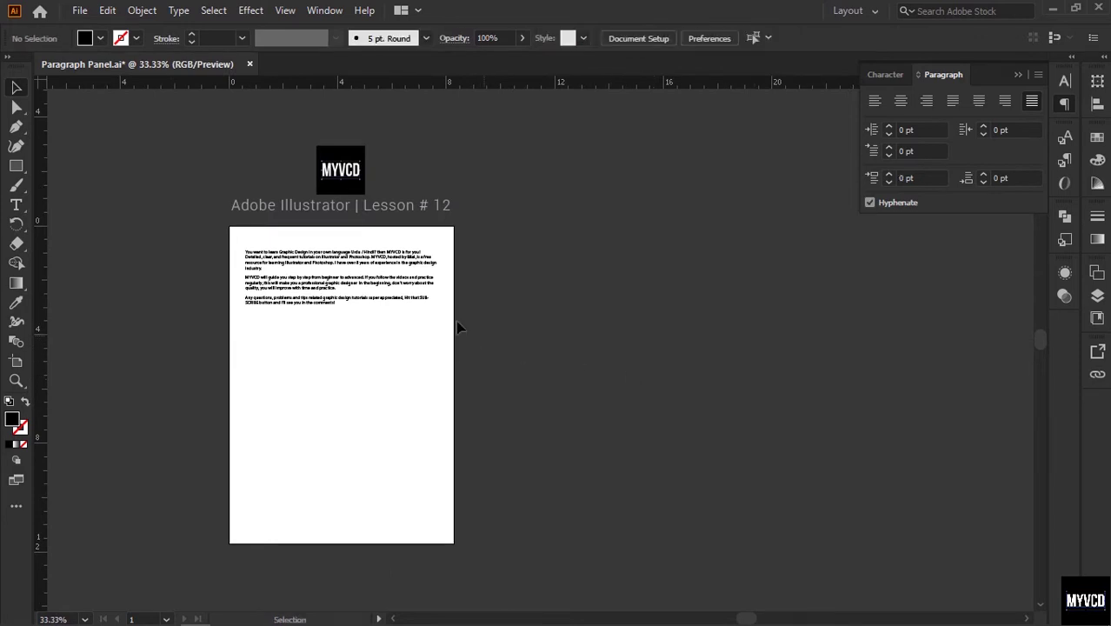
drag(211, 191, 556, 365)
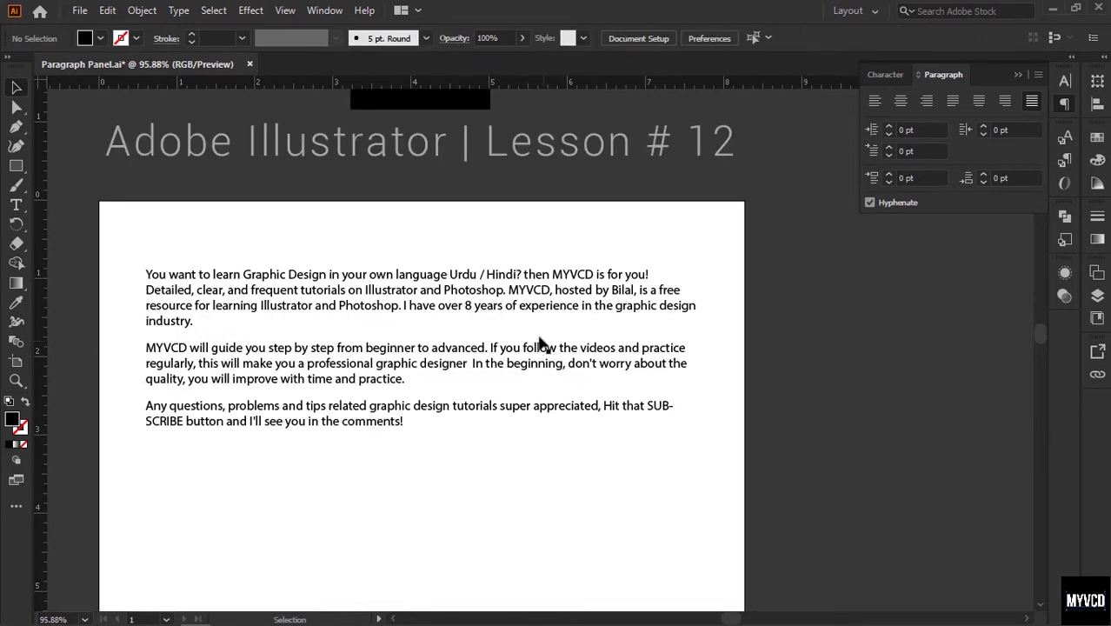
key(ctrl+z)
key(ctrl+minus)
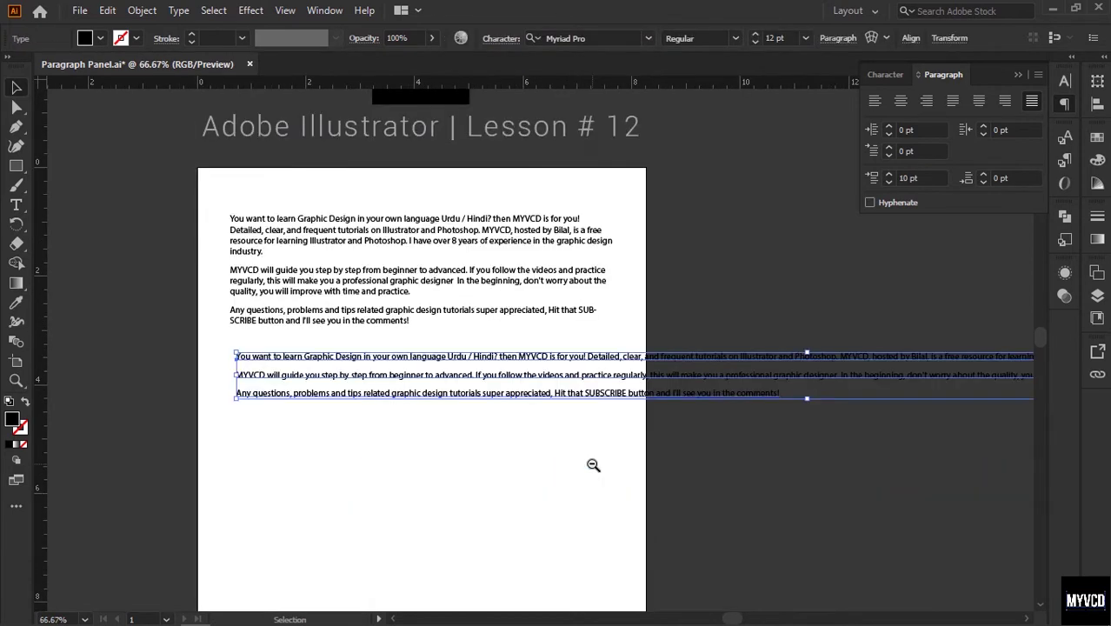
Break the point-type text's first paragraph after "for you!" and after "is a free", and delete the whole text object.
key(t)
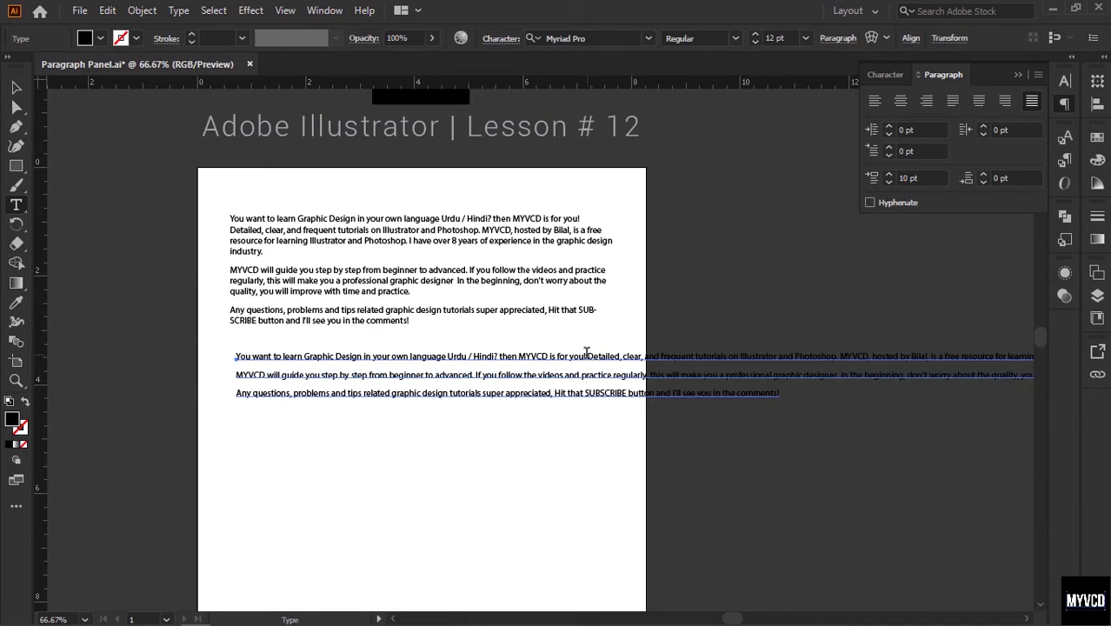
click(586, 357)
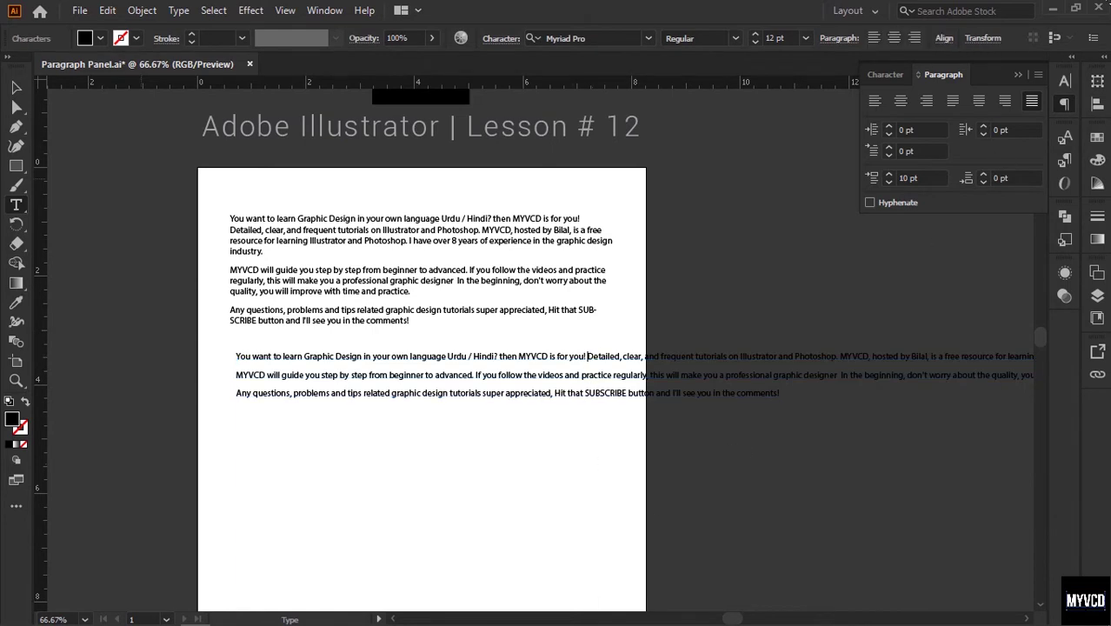
key(Return)
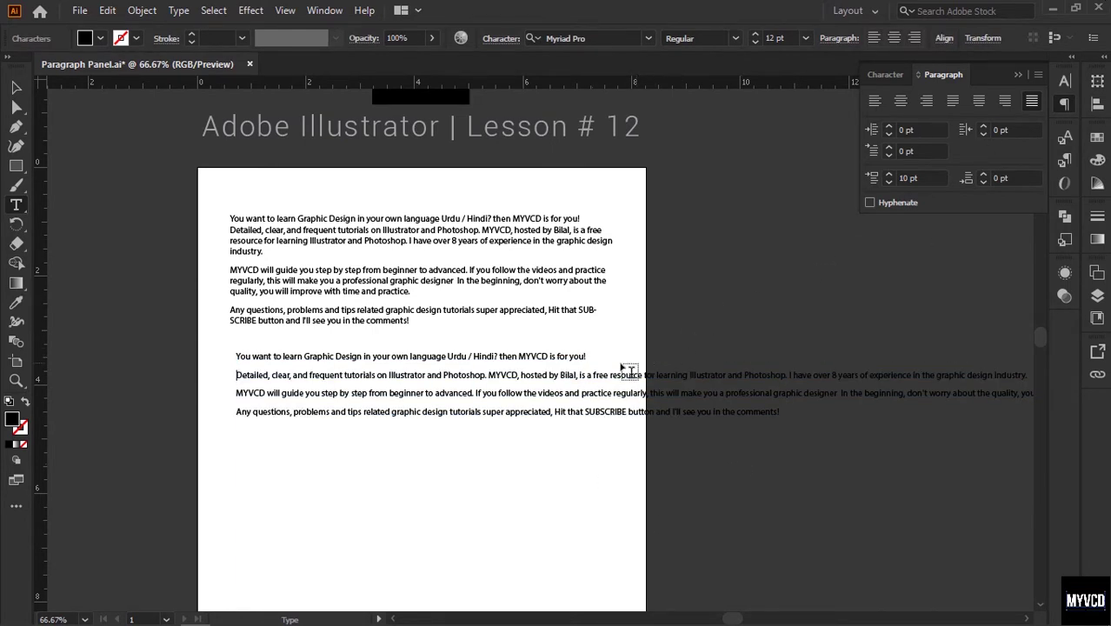
click(612, 374)
key(Return)
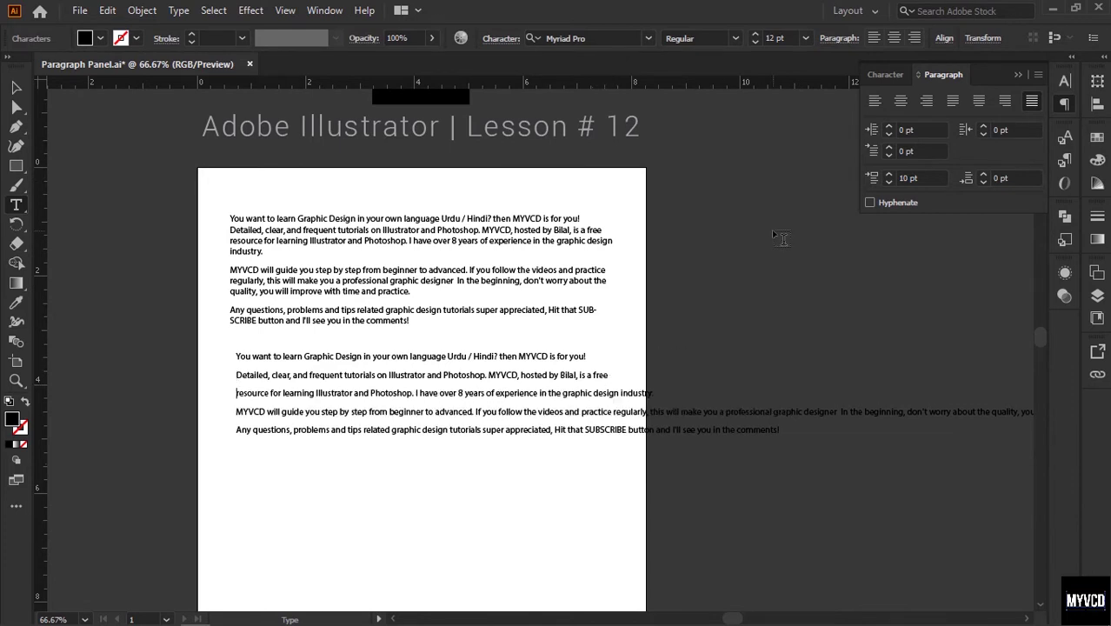
key(Escape)
key(Delete)
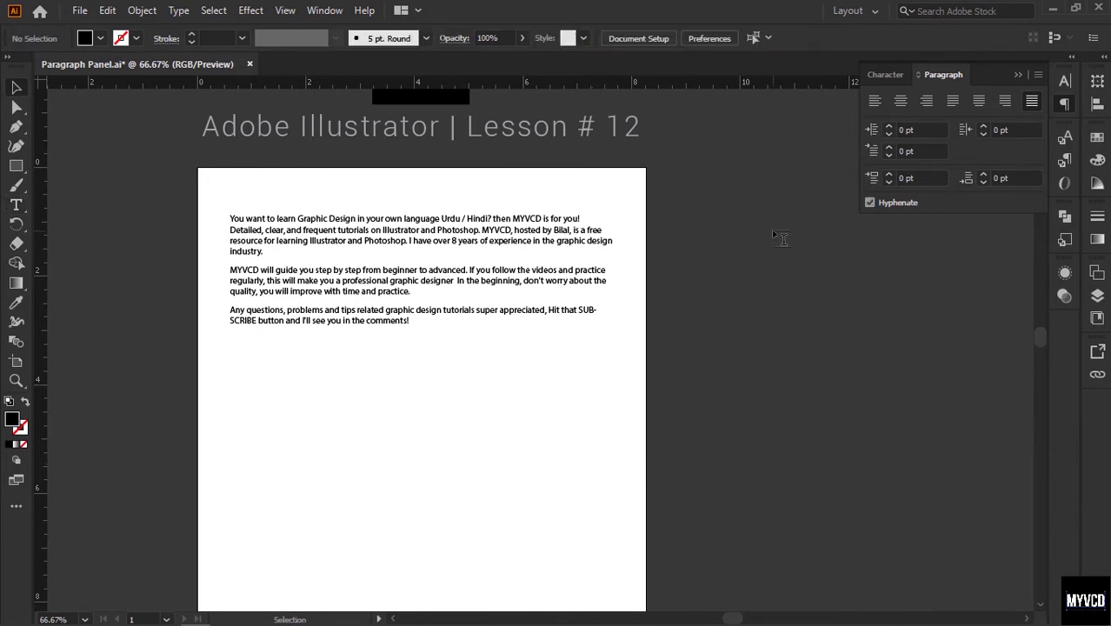
Draw an area-type frame as wide as the existing paragraphs just below them, and delete it with its placeholder text.
click(362, 290)
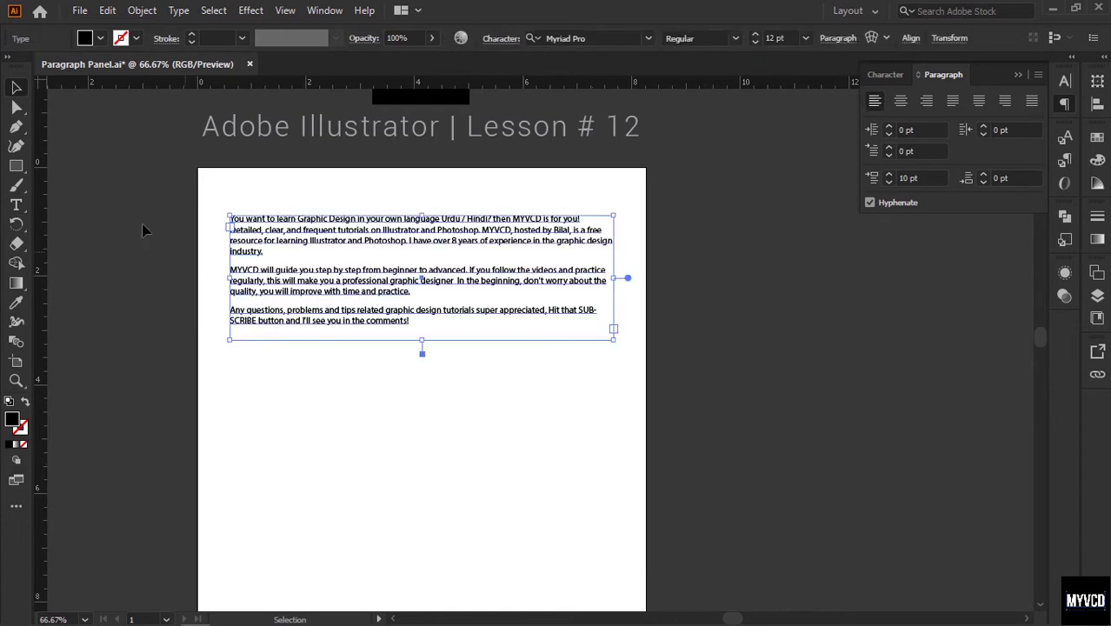
click(15, 205)
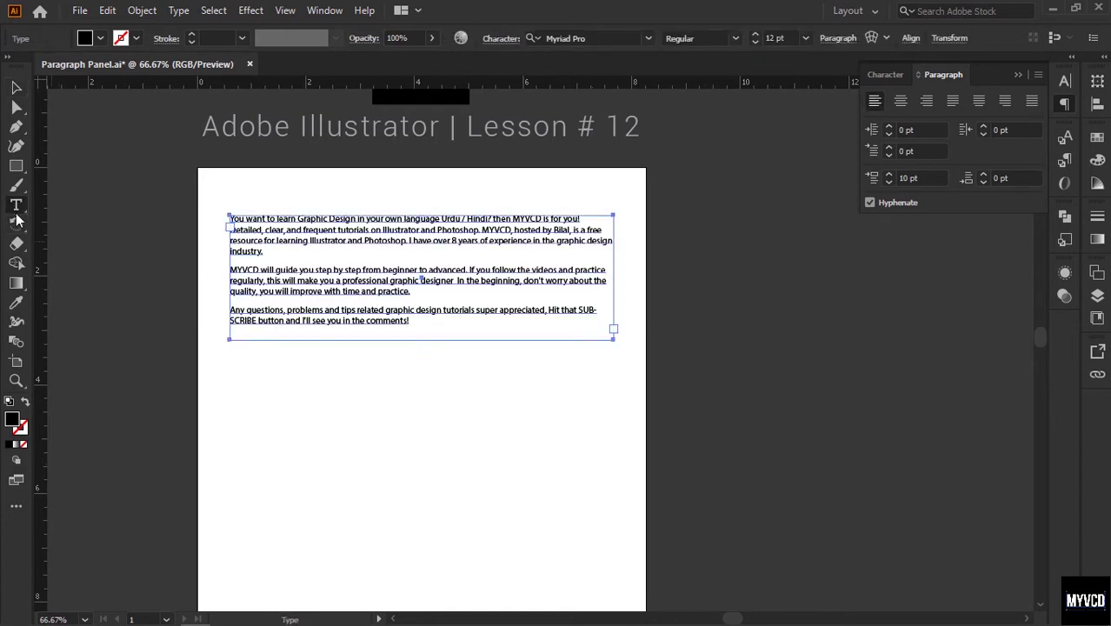
drag(230, 358, 480, 608)
drag(556, 521, 623, 498)
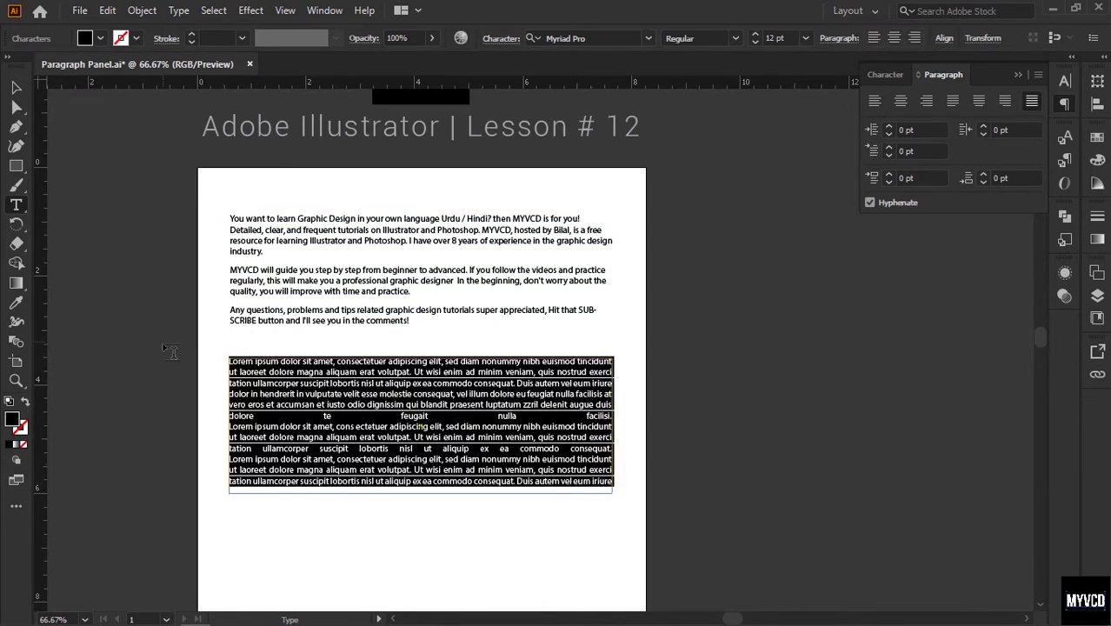
key(Escape)
key(Delete)
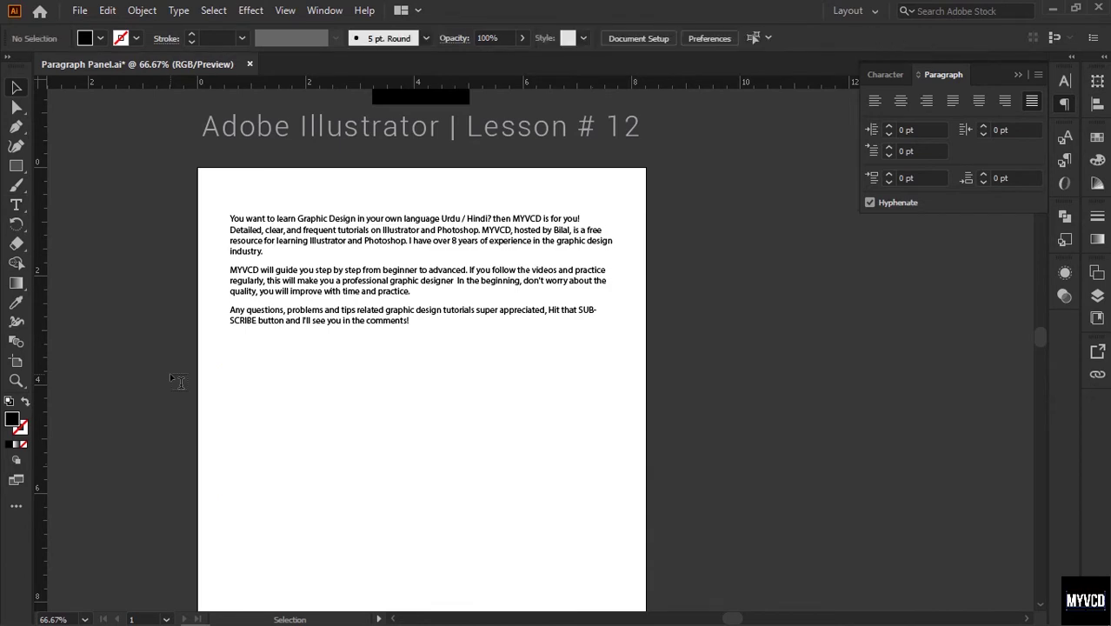
Justify the three paragraphs with the last line aligned left, and return them to left alignment.
drag(195, 148, 649, 470)
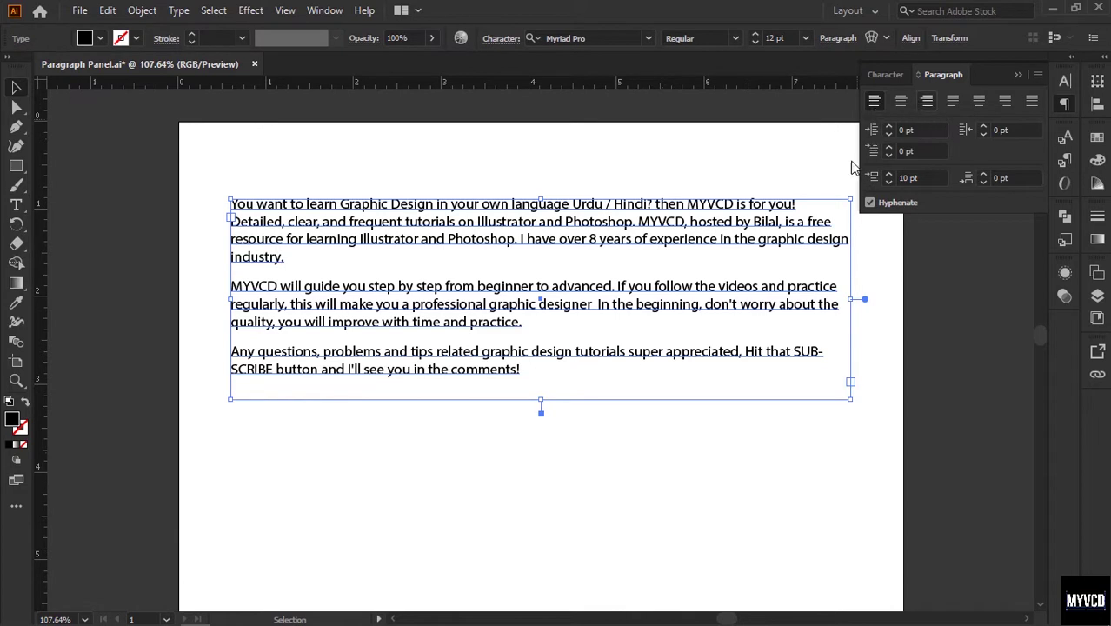
click(605, 256)
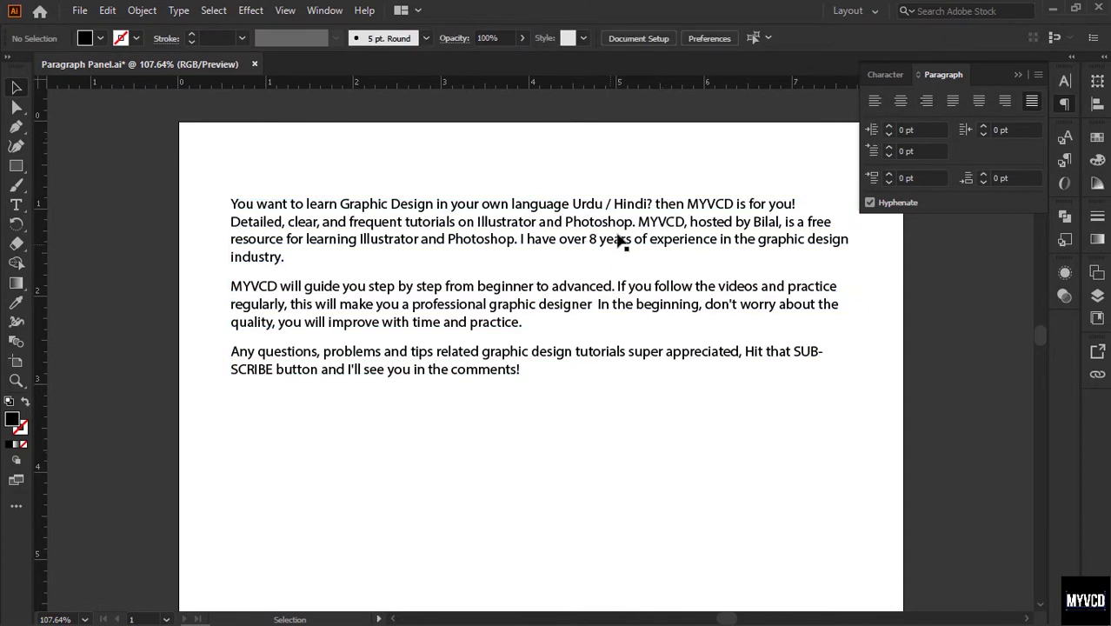
click(622, 241)
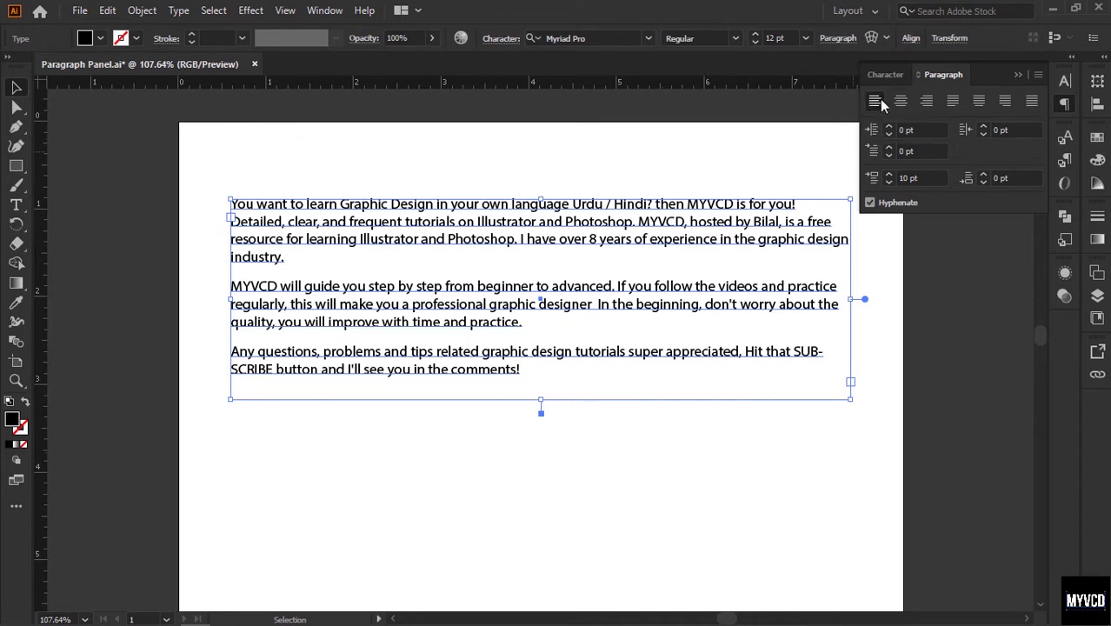
click(960, 104)
key(ctrl+1)
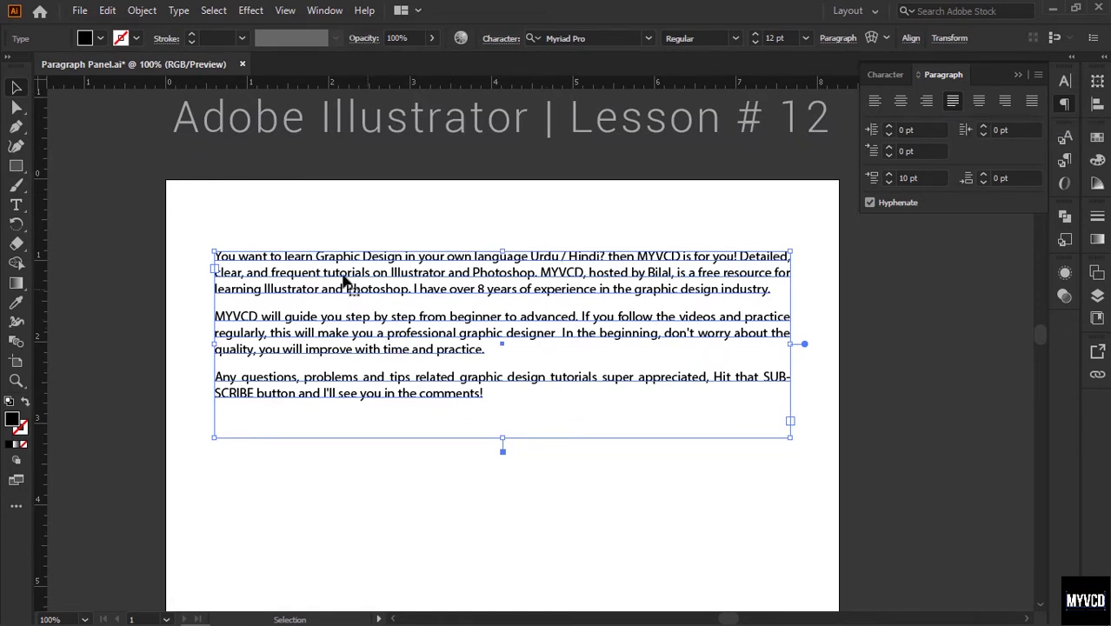
click(772, 292)
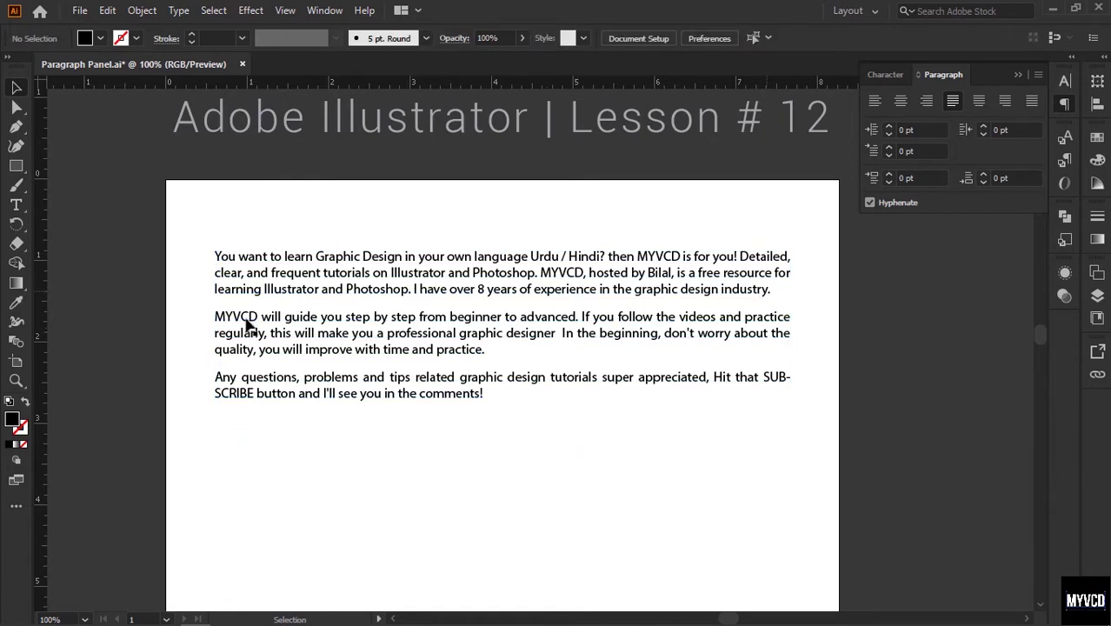
click(218, 324)
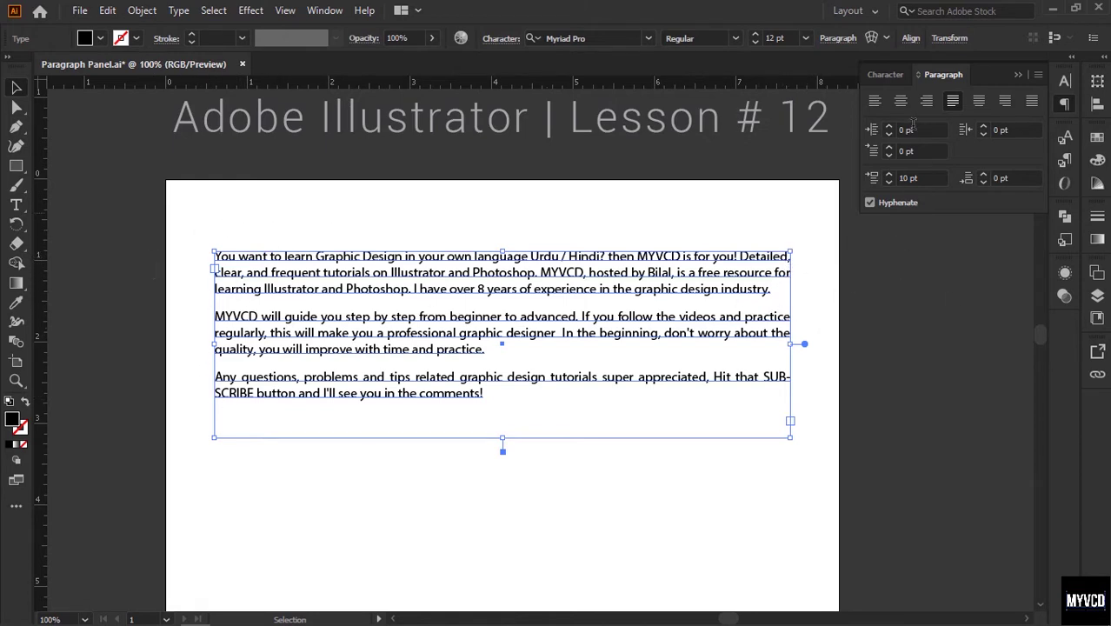
click(874, 103)
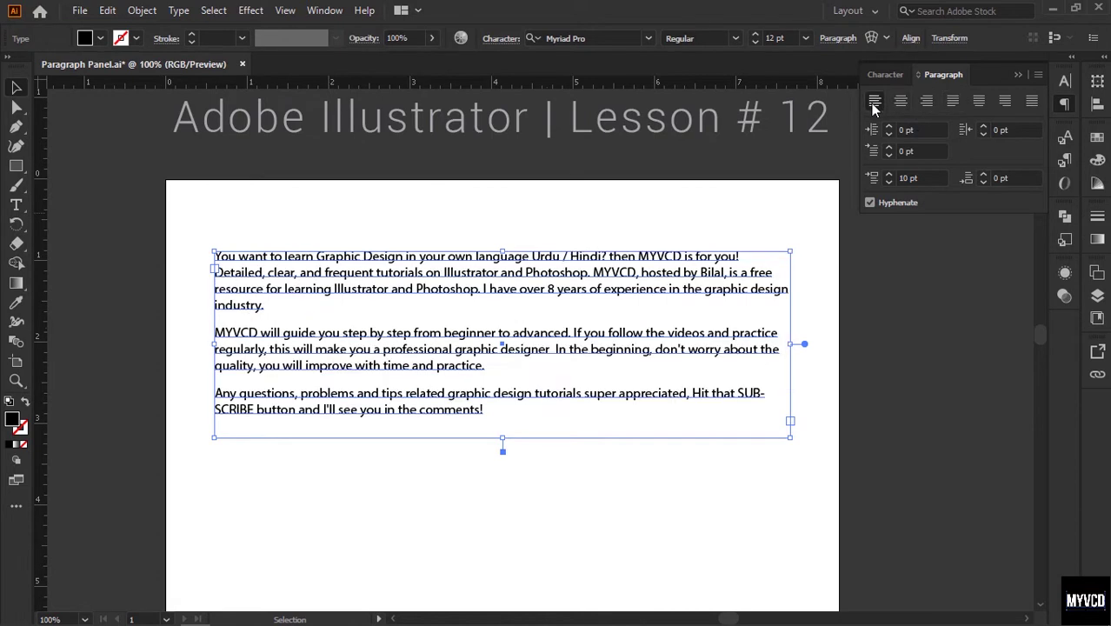
click(798, 311)
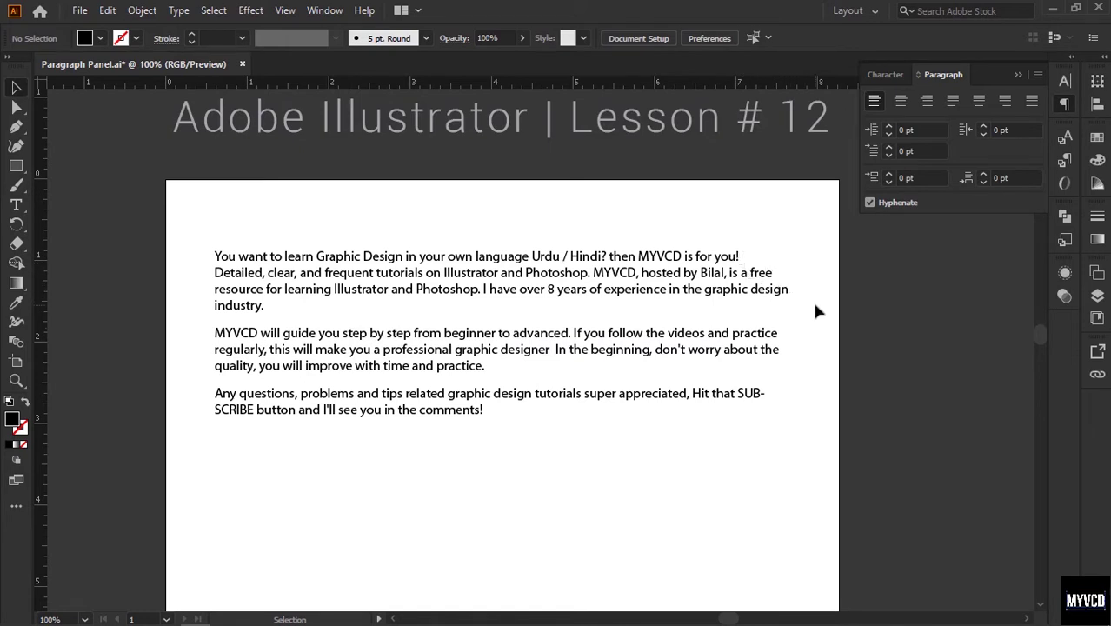
Place a vertical guide at the right end of the second paragraph's "don't worry about the" line, at about 7 1/2 in.
click(247, 317)
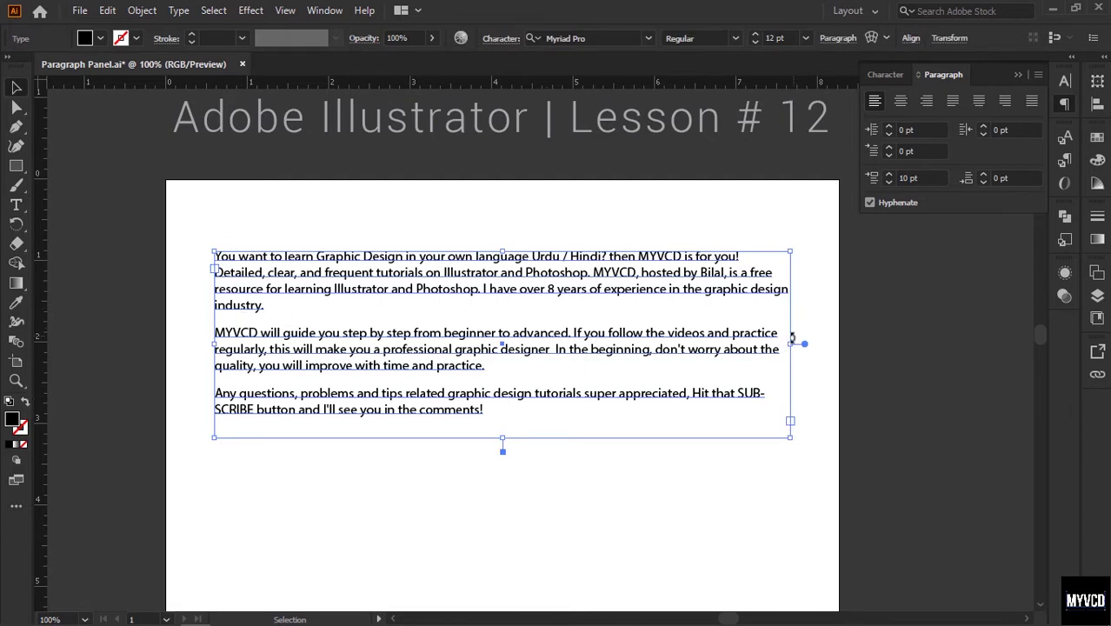
key(z)
drag(728, 275, 809, 387)
drag(42, 315, 703, 327)
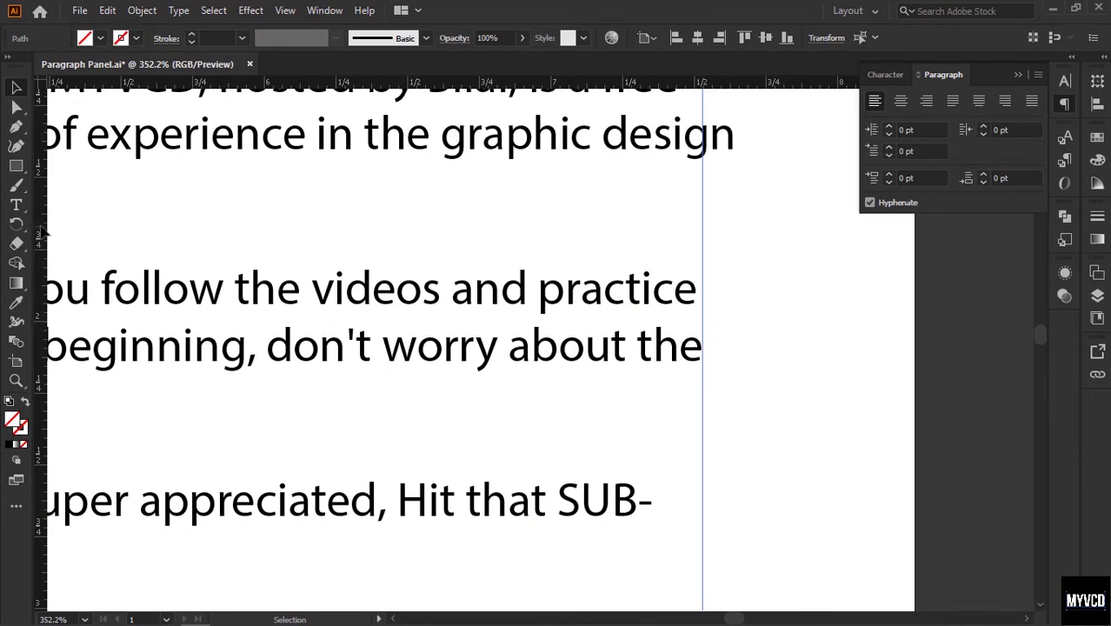
key(a)
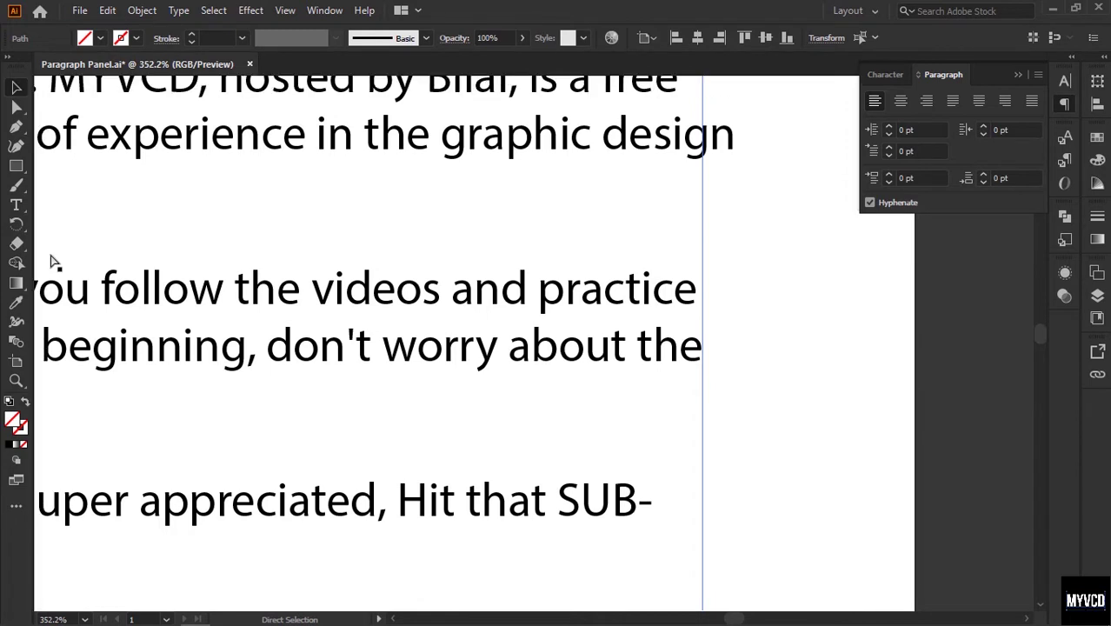
drag(39, 287, 132, 291)
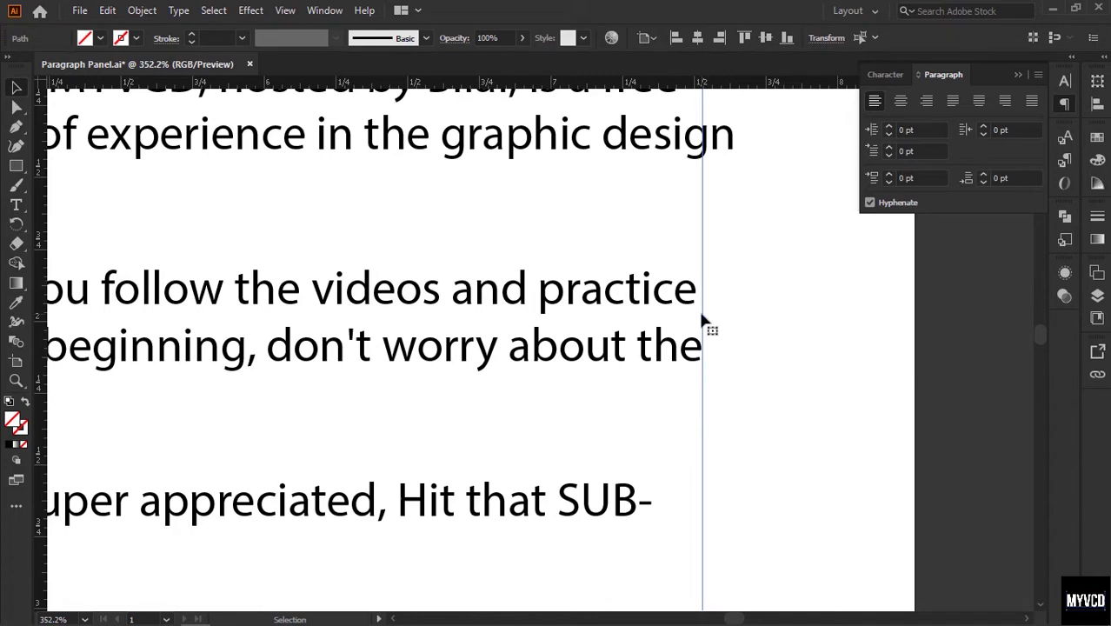
Compare the right ends of the paragraphs' lines with the vertical guide, up close around the second paragraph and in the surrounding text.
drag(590, 191, 719, 351)
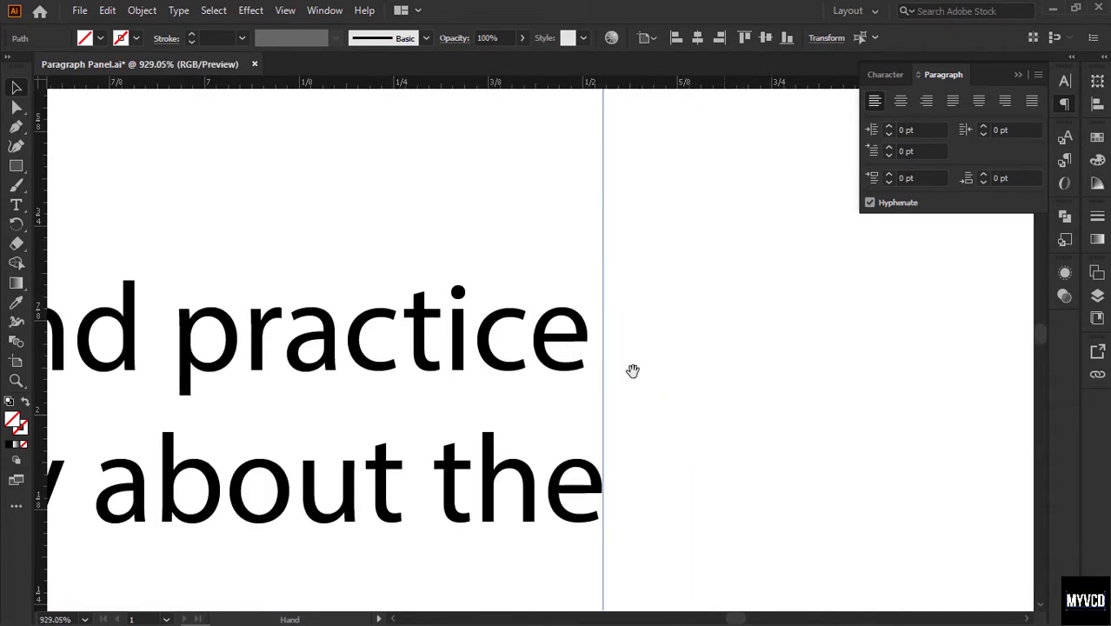
ctrl+alt+click(548, 351)
ctrl+alt+click(549, 351)
ctrl+alt+click(549, 351)
ctrl+alt+click(548, 351)
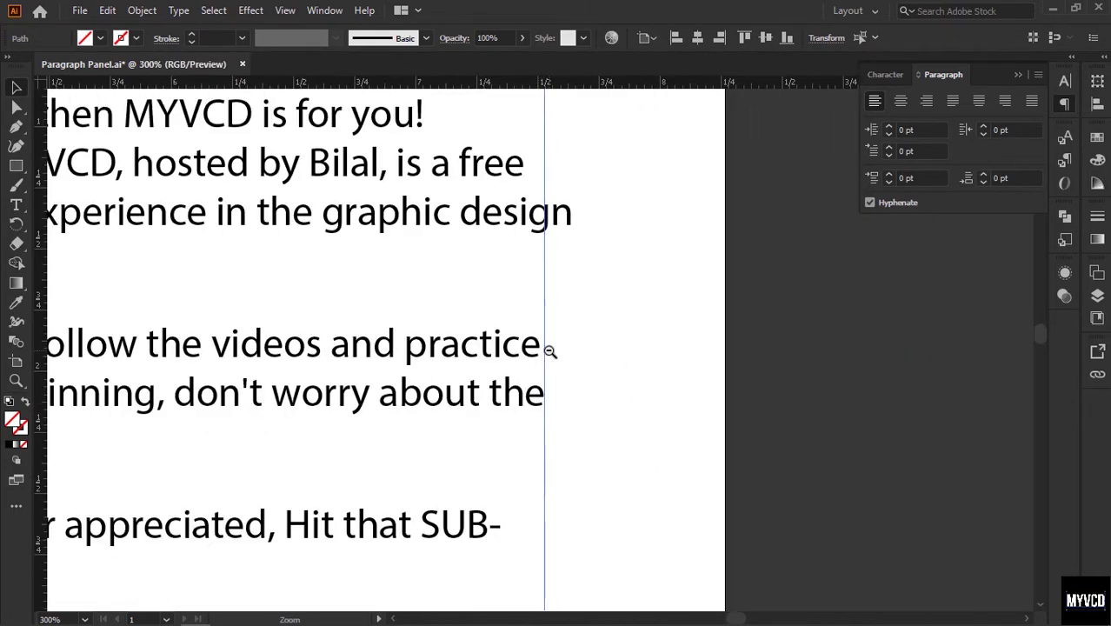
ctrl+alt+click(548, 351)
ctrl+alt+click(549, 351)
ctrl+alt+click(548, 351)
Remove the right-hand guide, and place and delete another vertical guide along the paragraphs' left edge.
drag(340, 371, 818, 347)
ctrl+click(456, 352)
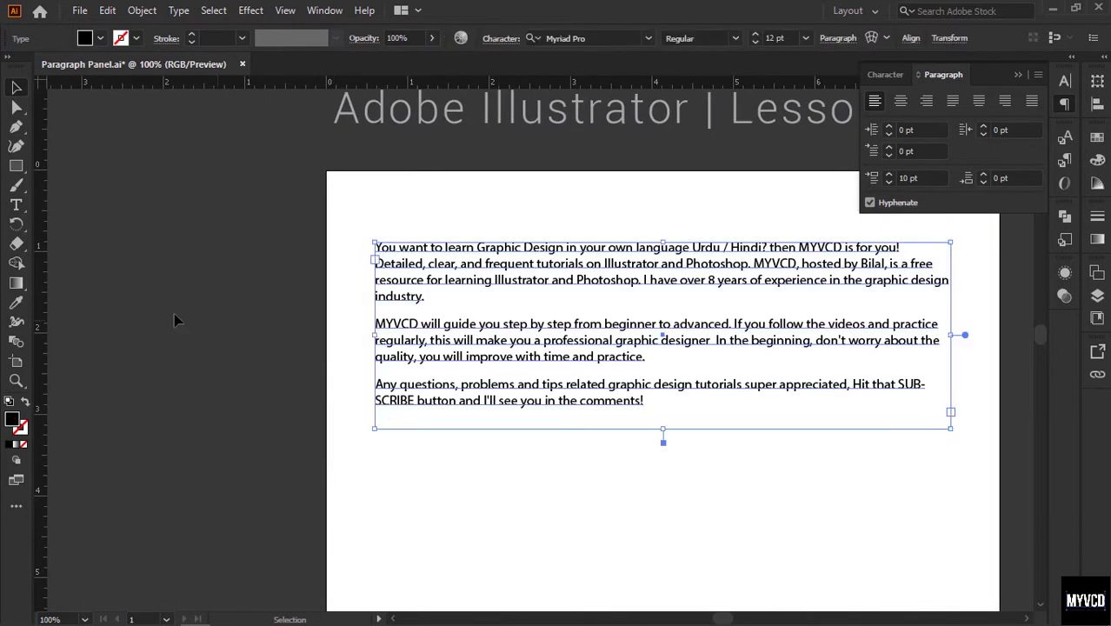
drag(38, 324, 376, 318)
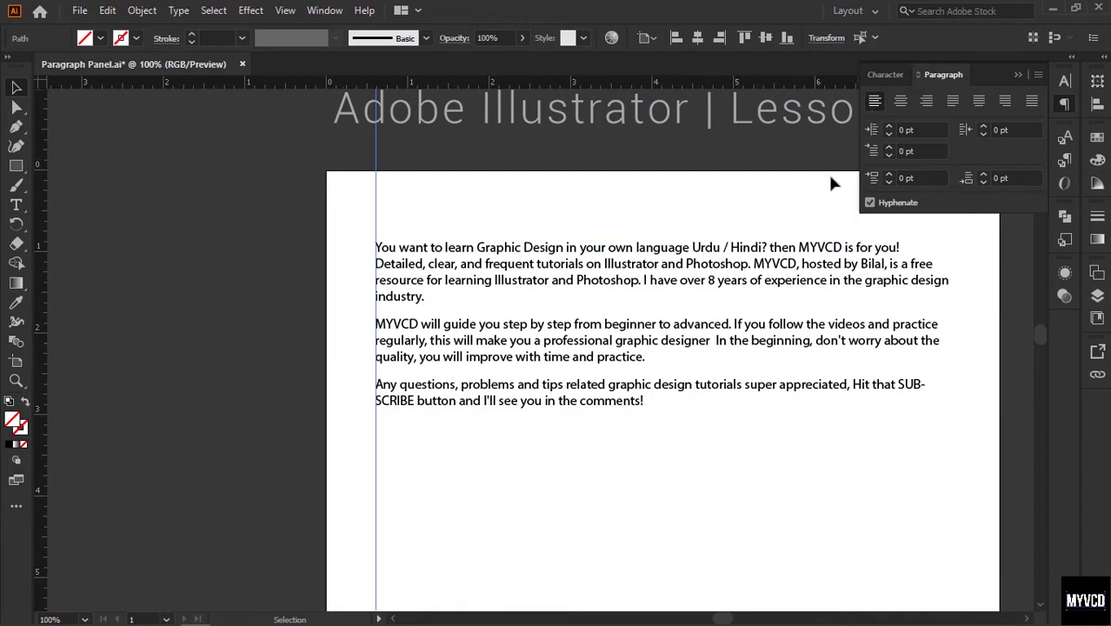
Justify the three paragraphs with the last line aligned left, alternate with the last line aligned center, and return to left.
click(620, 314)
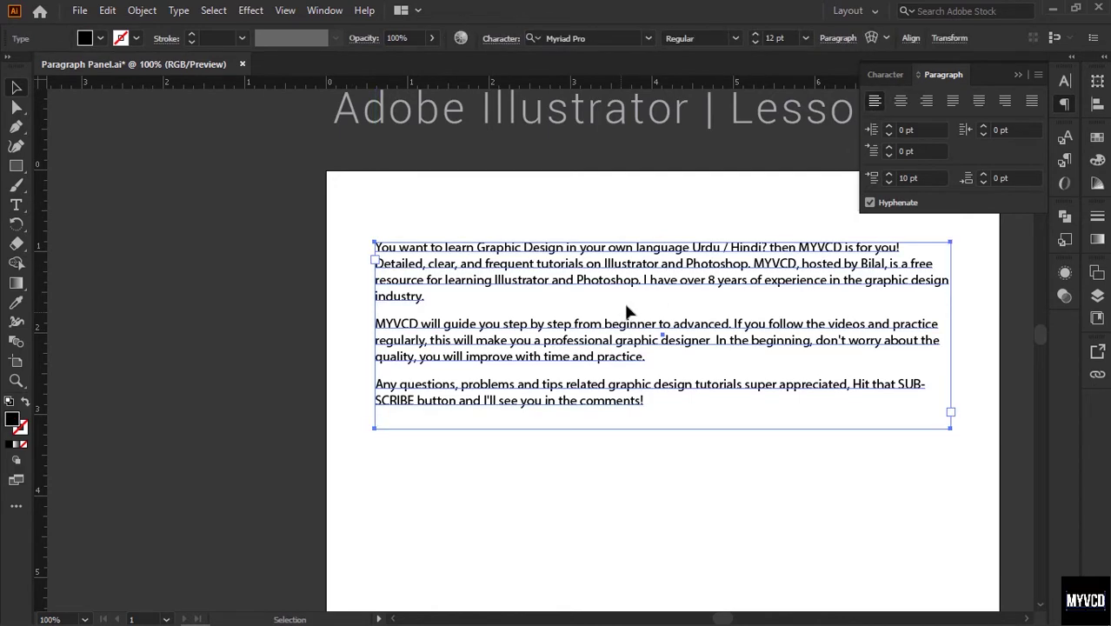
click(953, 104)
scroll(800, 244, right, 5)
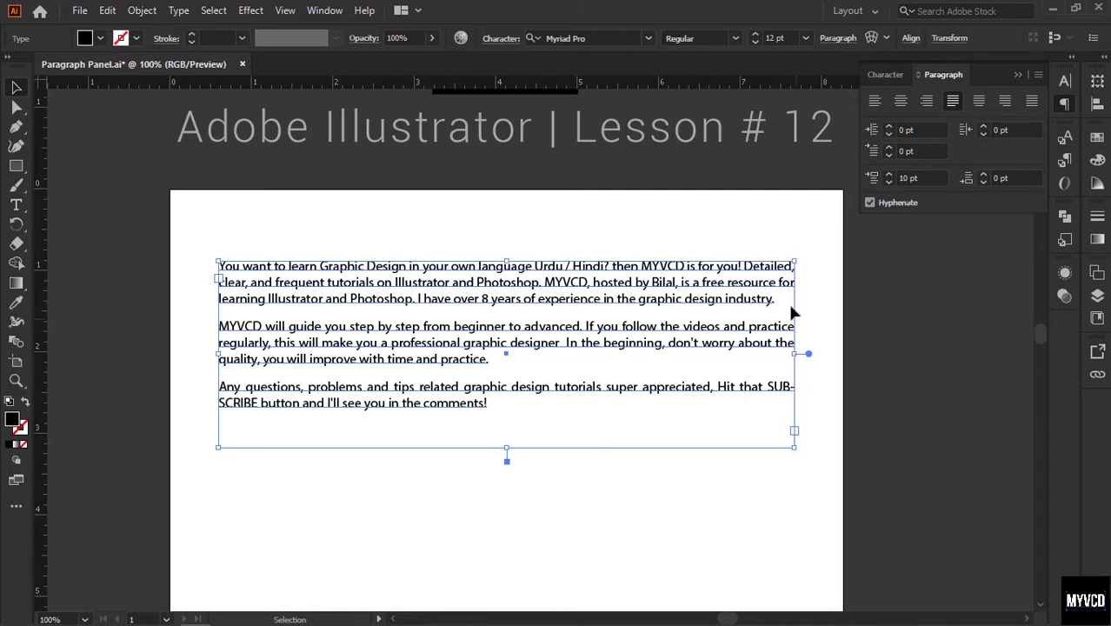
click(979, 101)
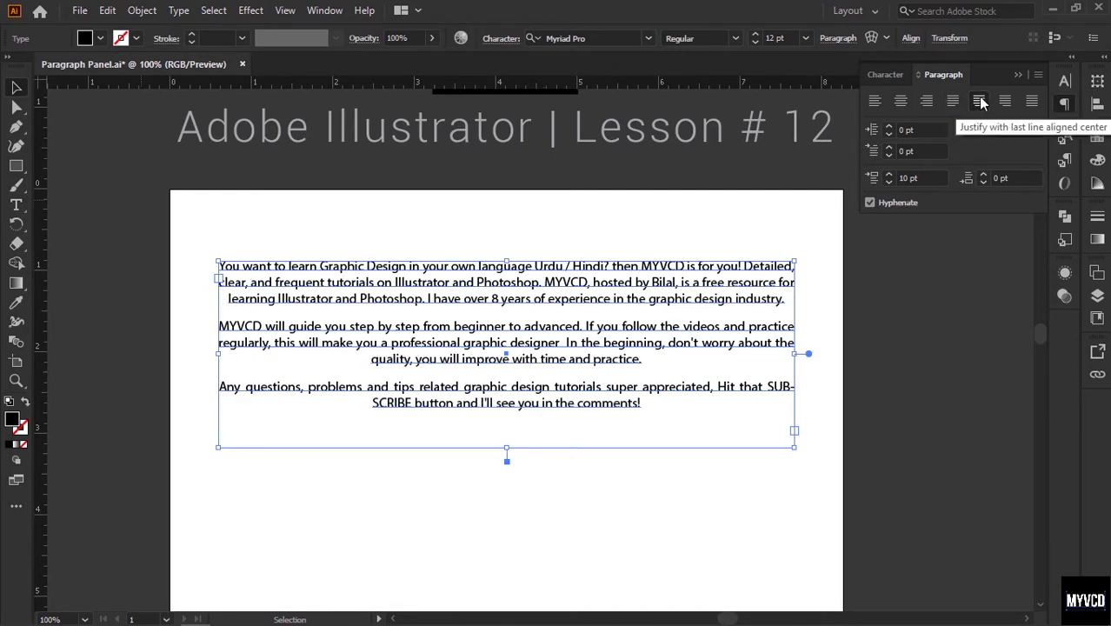
click(952, 102)
click(979, 101)
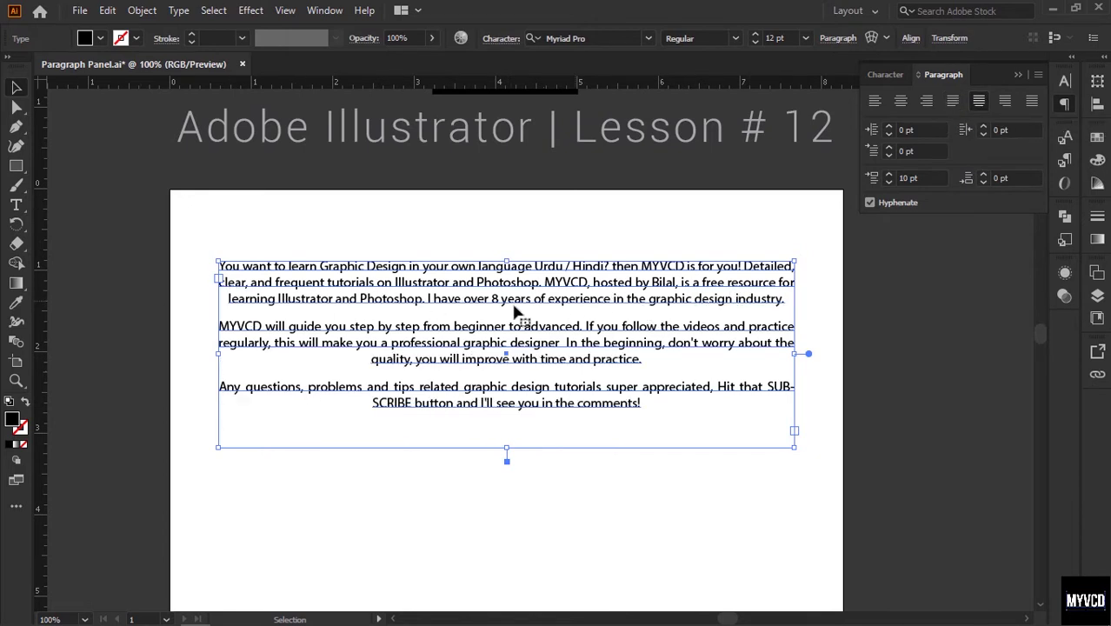
click(953, 102)
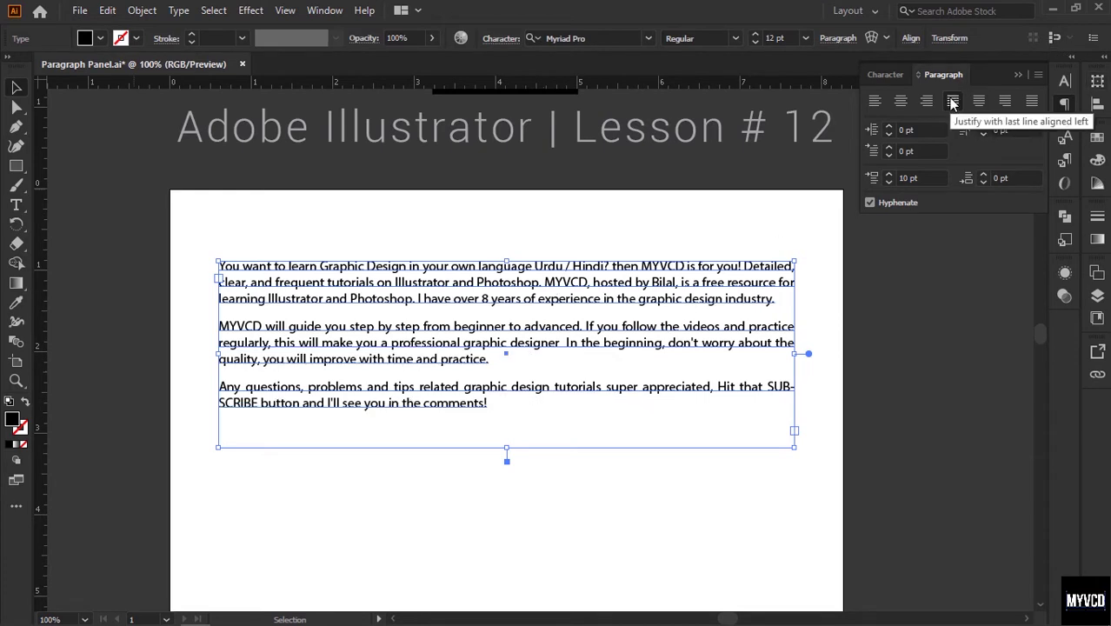
Justify the paragraphs with the last line aligned right, compare it with the left and center options, and return to left.
click(1006, 103)
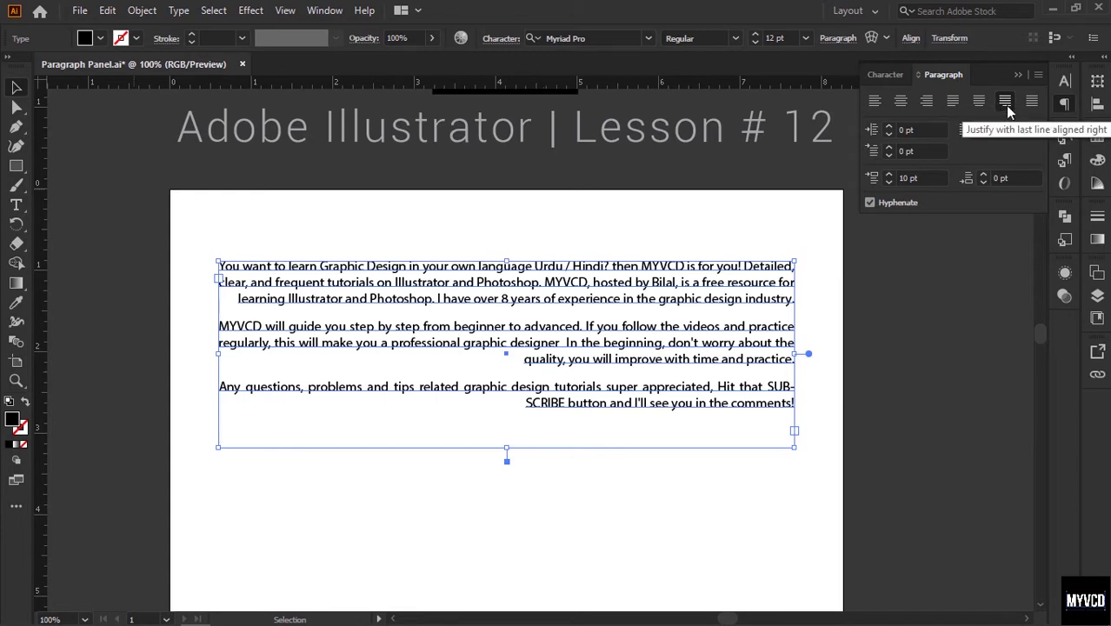
click(952, 103)
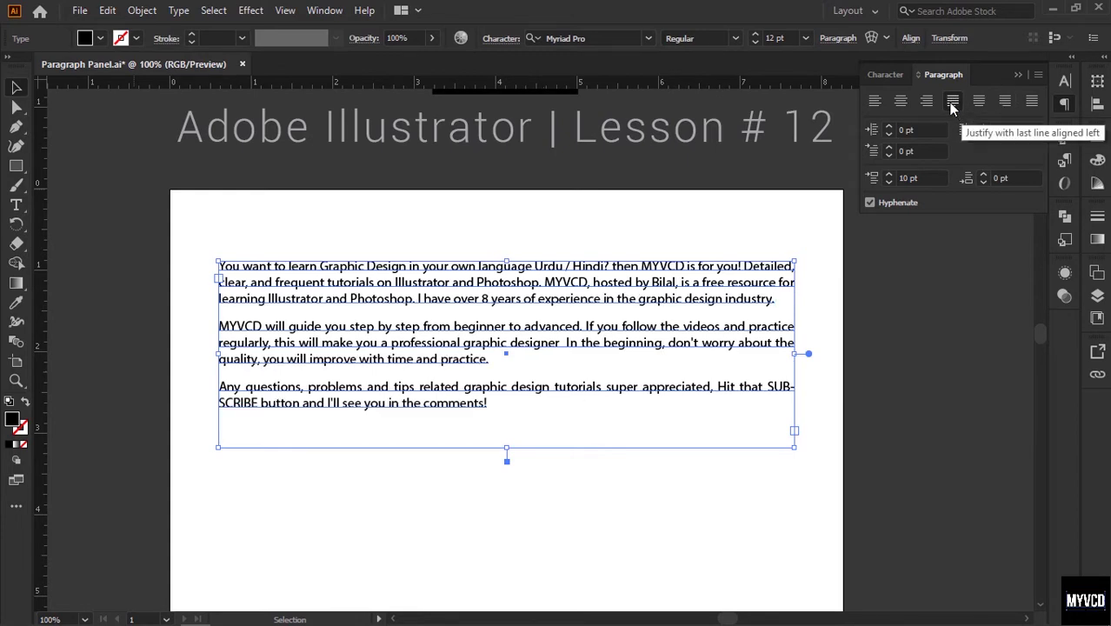
click(978, 102)
click(1005, 102)
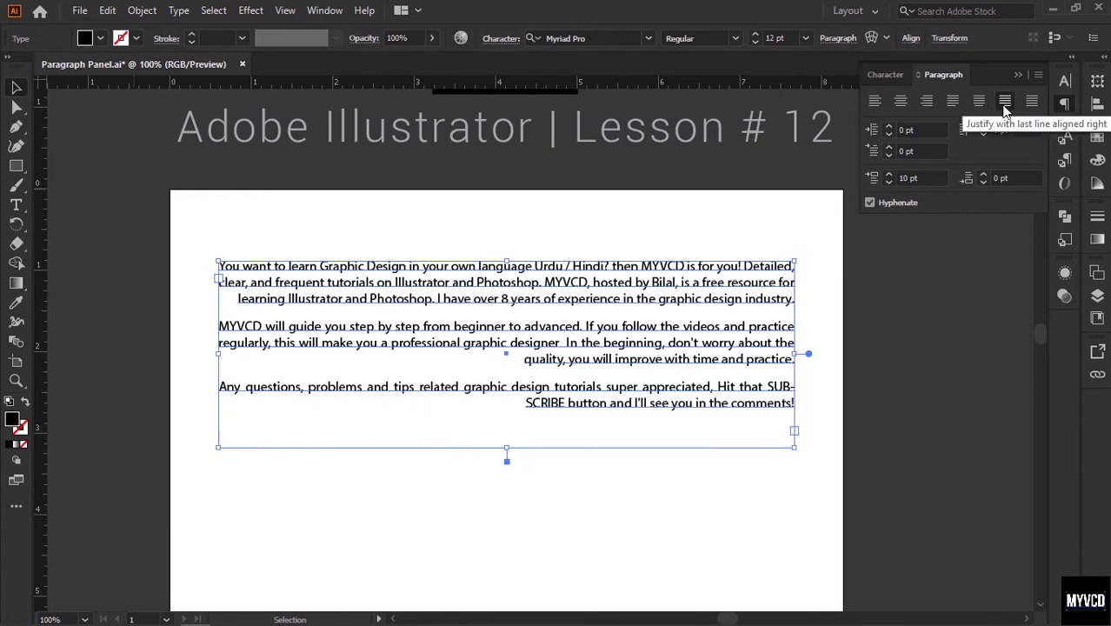
click(950, 104)
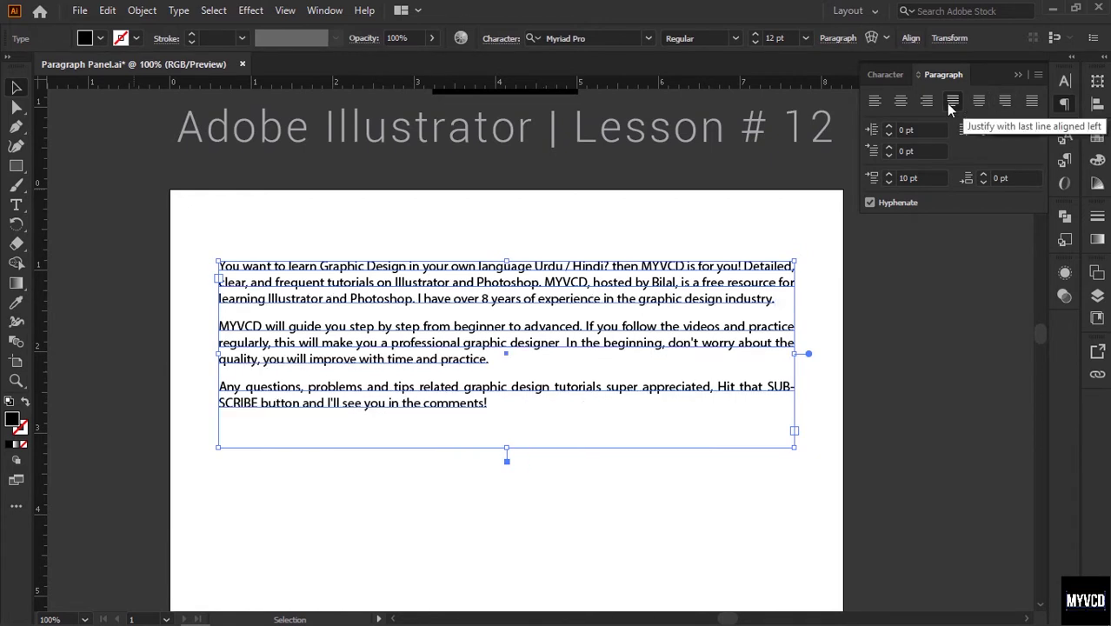
Justify all lines of the three paragraphs, view them unselected, and reselect the text object.
click(1032, 103)
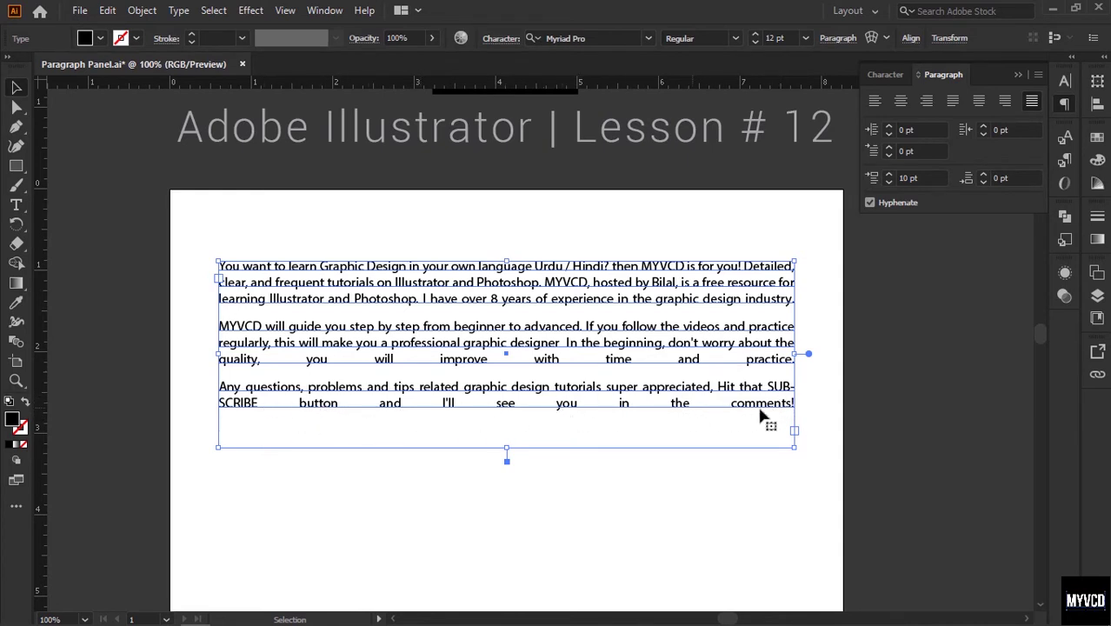
click(826, 419)
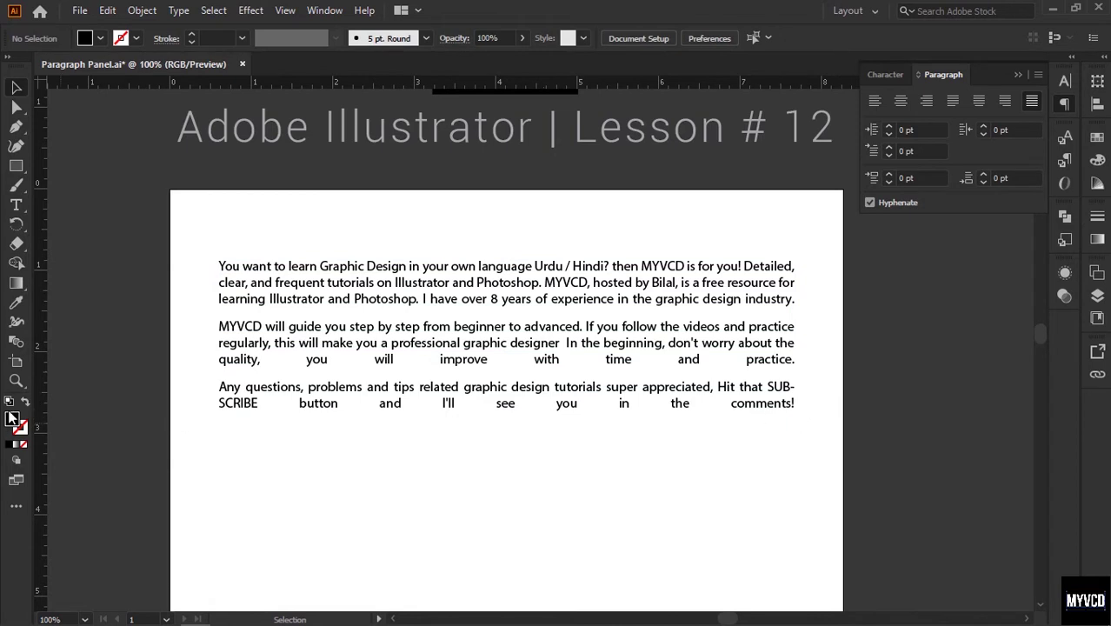
click(348, 293)
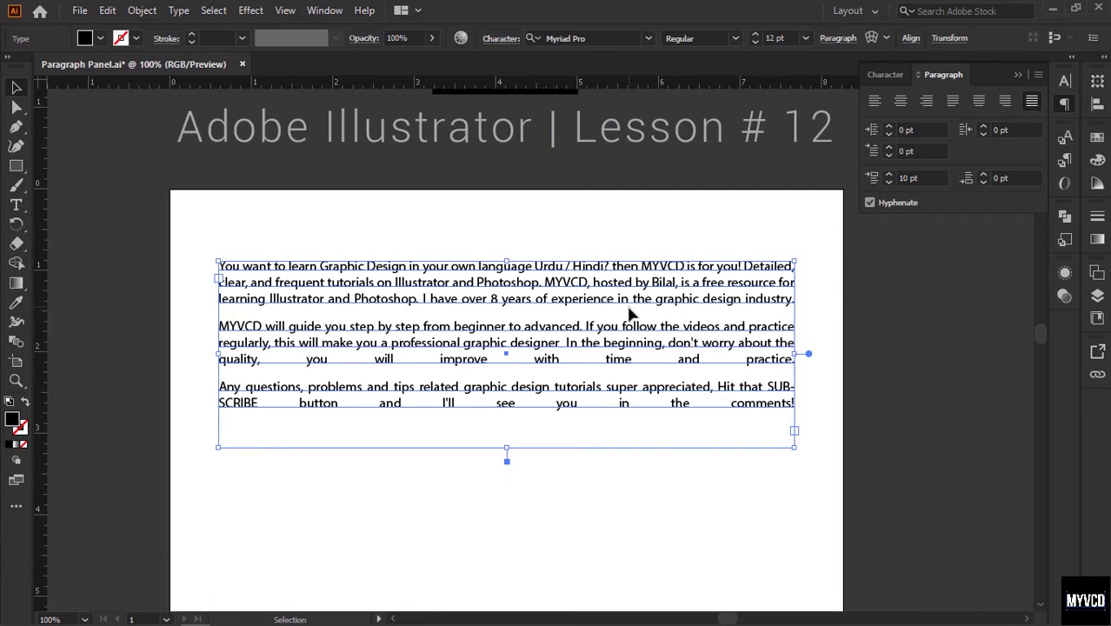
Draw an area-type frame about 1.9 in wide and 3.8 in tall below the paragraphs, and duplicate it into three evenly spaced columns.
key(space)
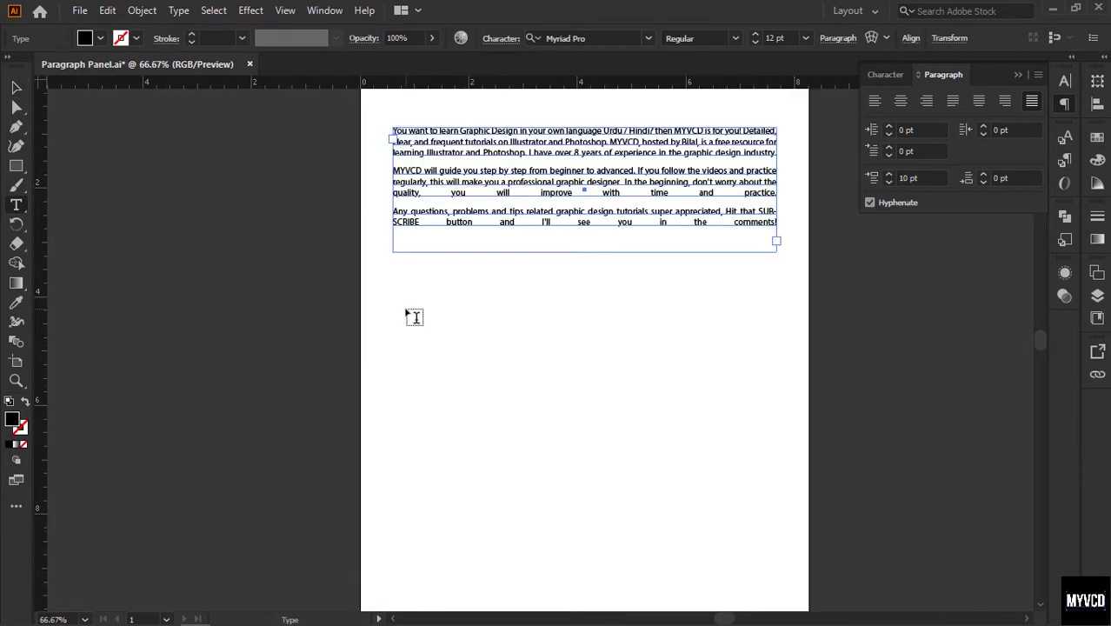
drag(400, 309, 506, 513)
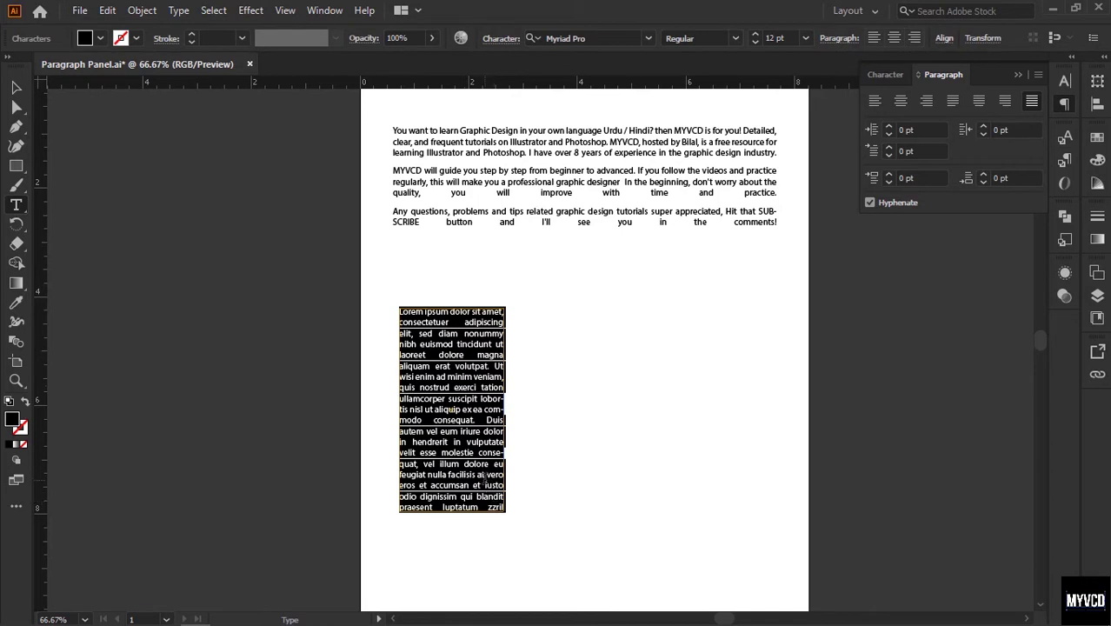
key(Escape)
drag(459, 444, 581, 450)
key(ctrl+d)
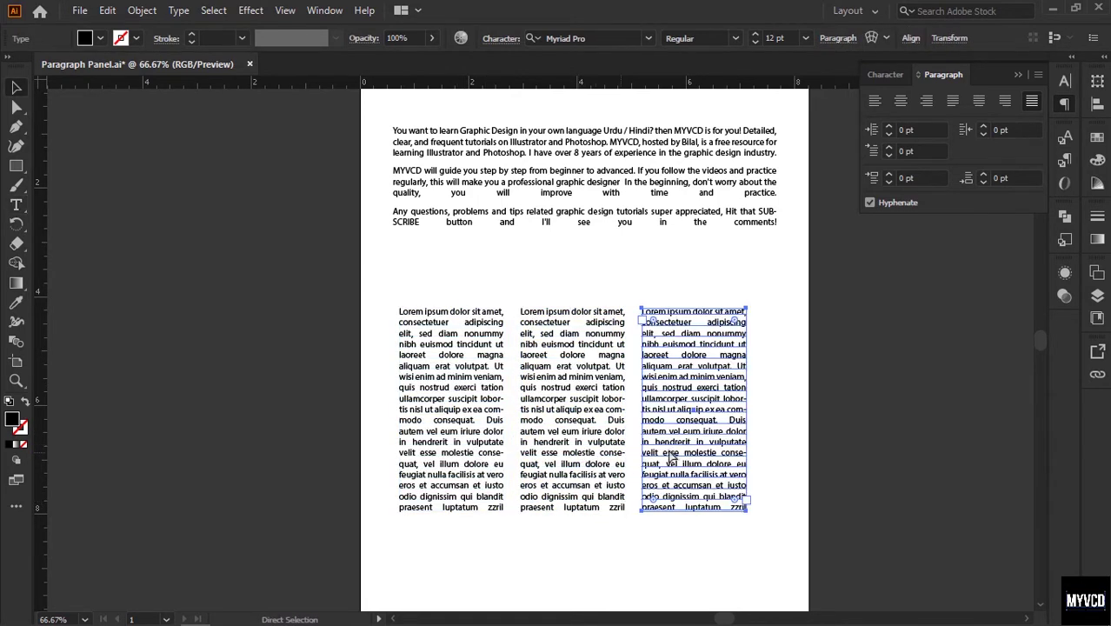
click(791, 397)
Undo the stray move of the first column, and extend all three column frames downward to about 6.9 in tall.
key(ctrl+minus)
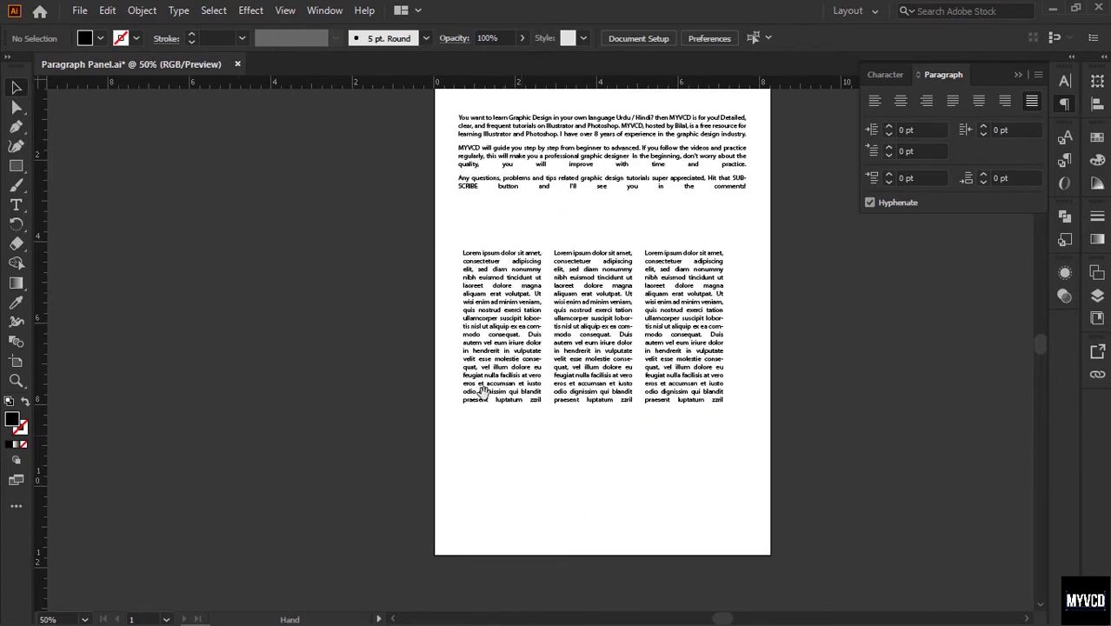
drag(473, 370, 840, 441)
key(ctrl+z)
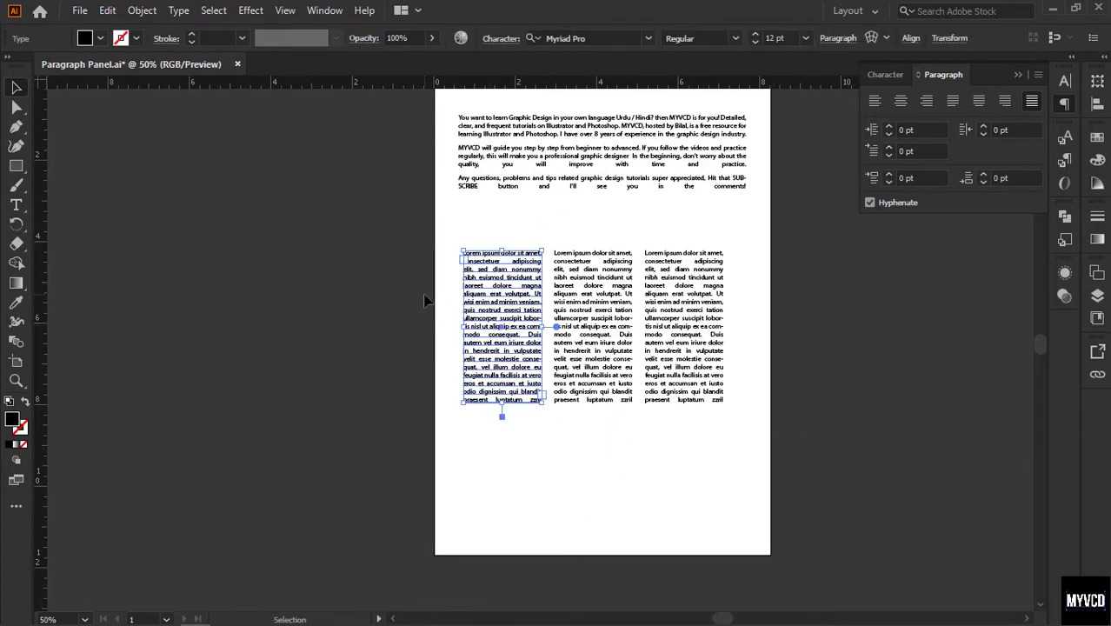
drag(407, 328, 760, 408)
drag(589, 407, 598, 527)
click(734, 405)
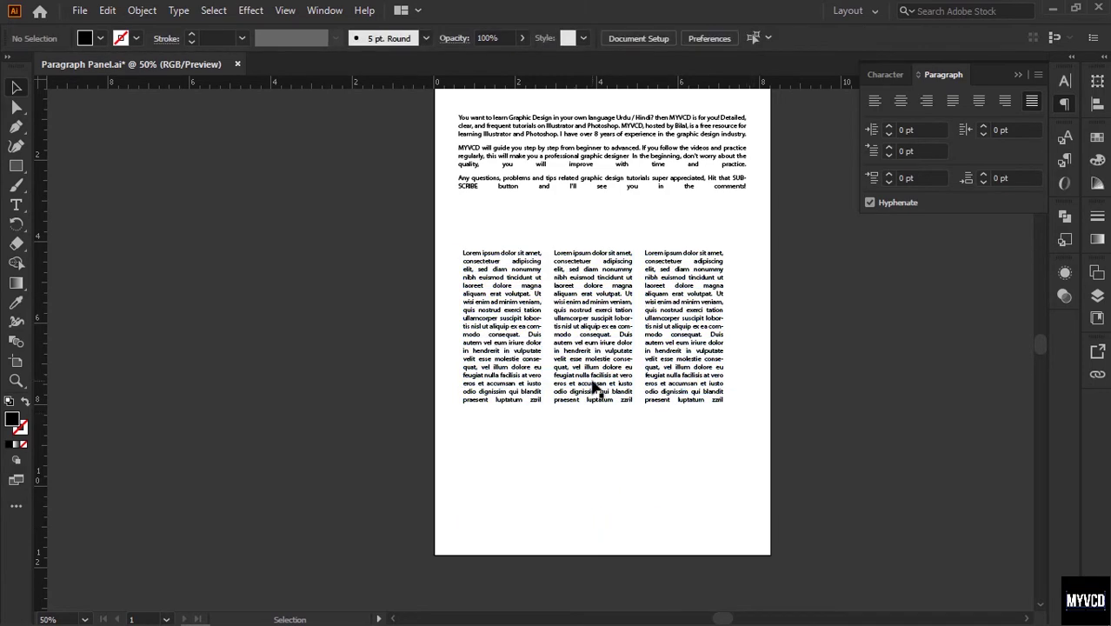
Copy the first column's placeholder text and paste it after the existing text to fill that column.
click(593, 388)
triple_click(594, 388)
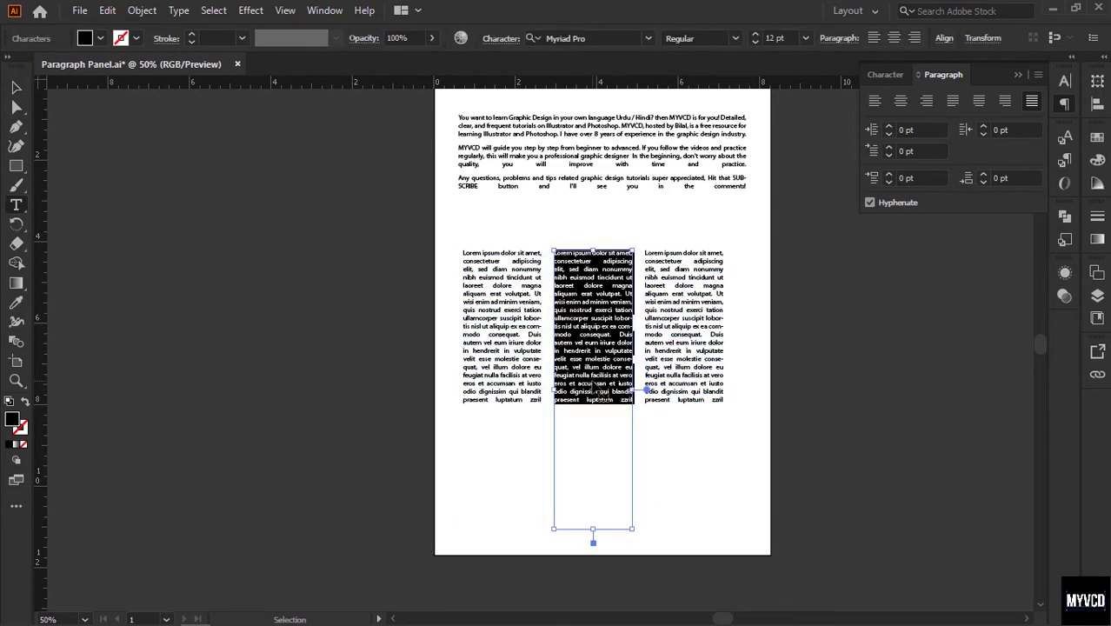
double_click(493, 391)
key(ctrl+a)
key(ctrl+c)
key(Right)
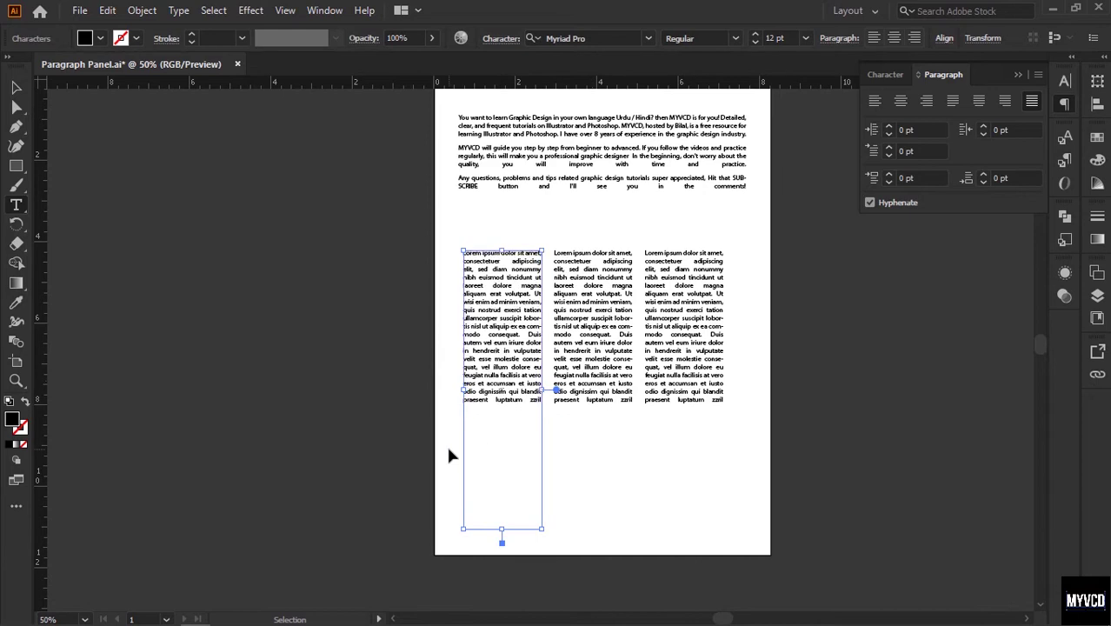
key(ctrl+v)
key(Escape)
click(414, 408)
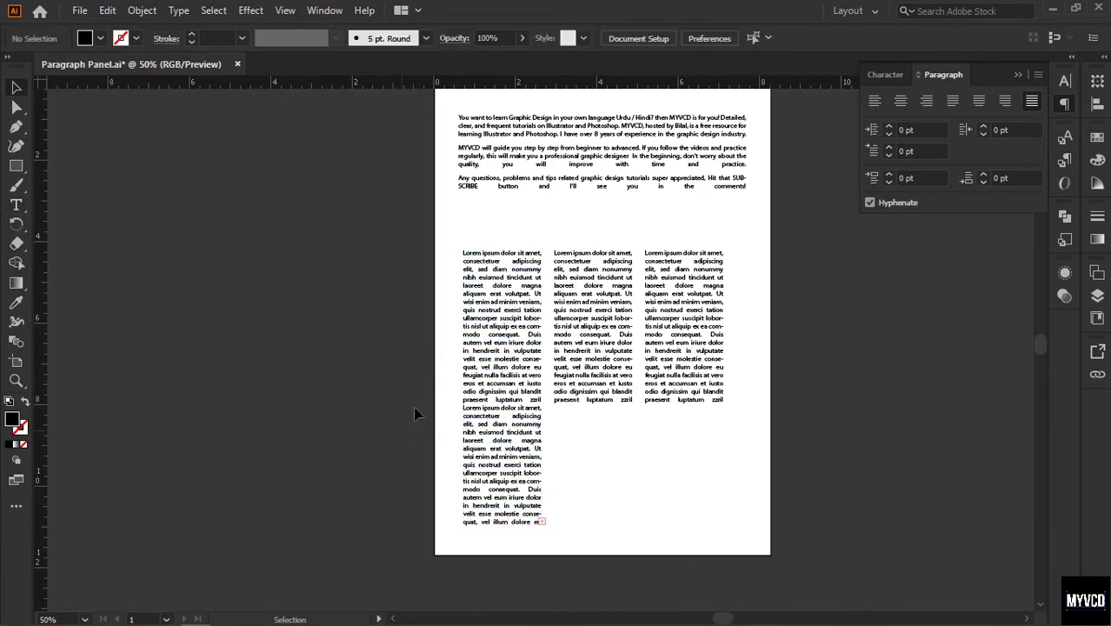
Justify the three columns with the last line aligned left, center and right in turn, ending with all lines justified.
drag(397, 322, 825, 311)
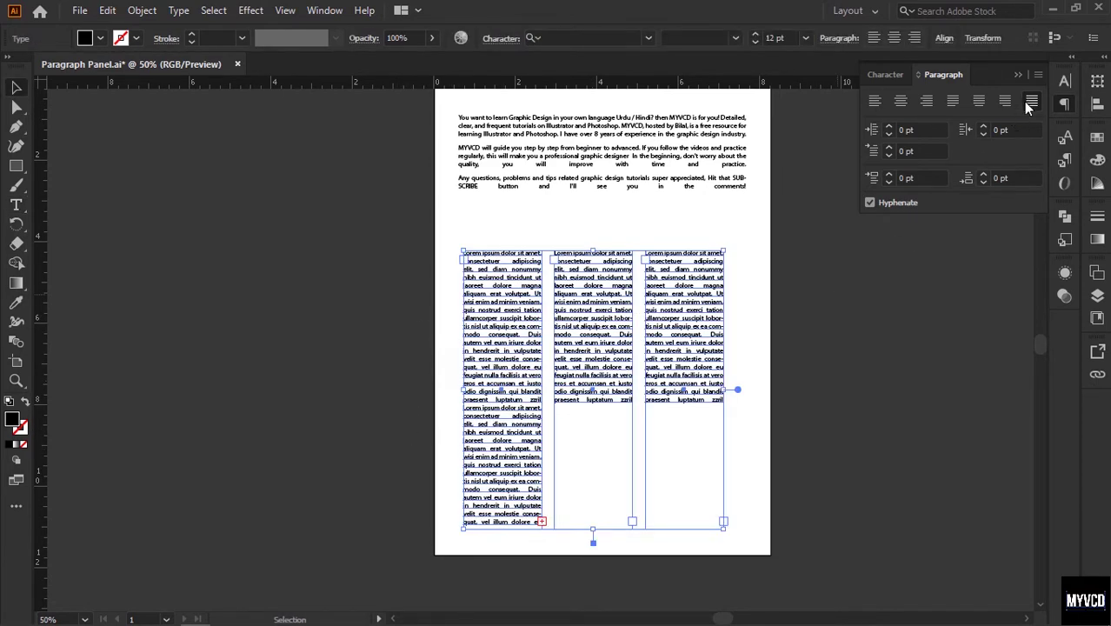
click(953, 103)
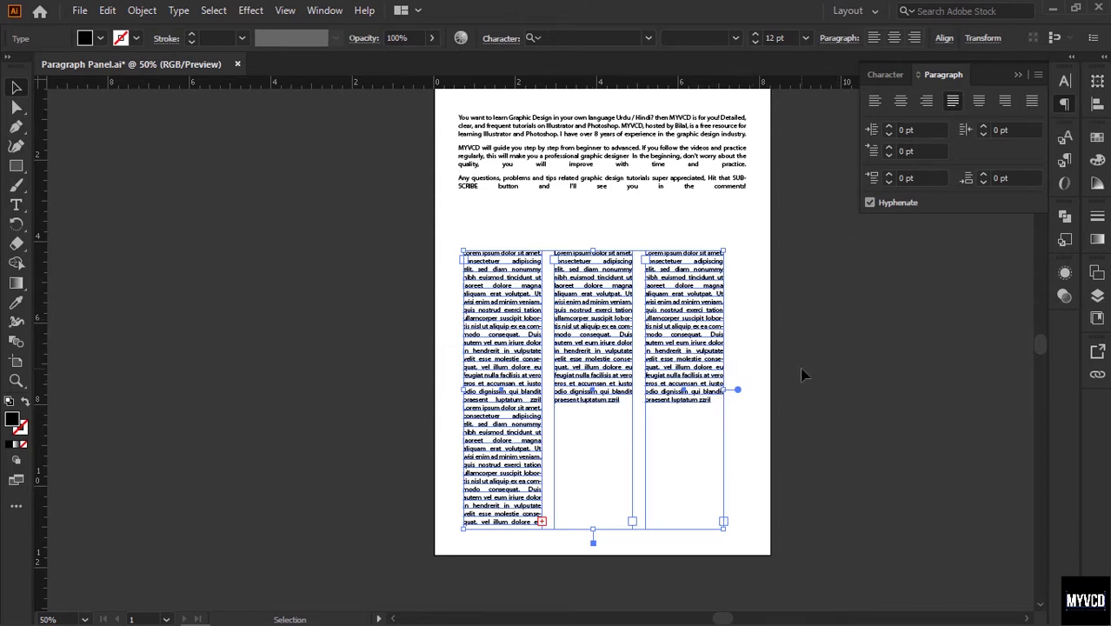
click(979, 100)
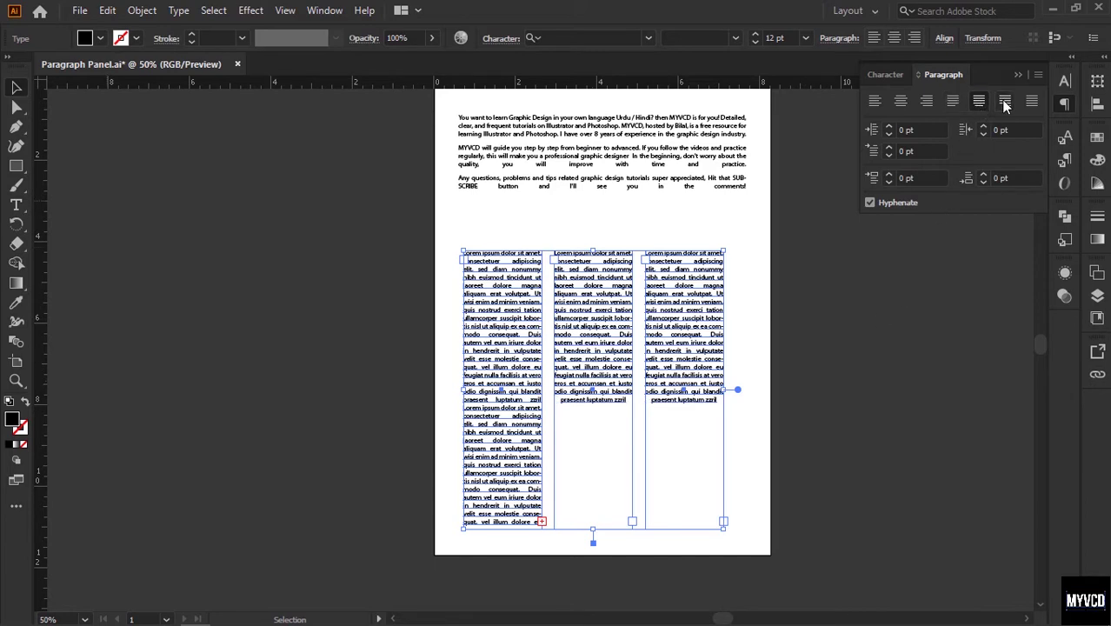
click(1005, 101)
click(1032, 101)
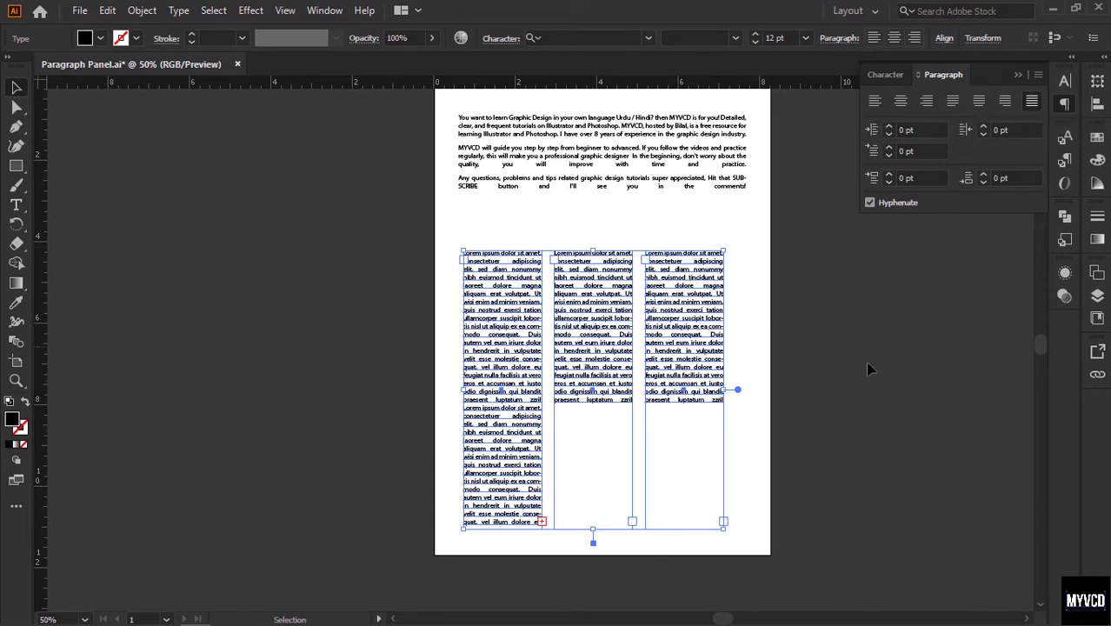
Examine the word spacing in the fully justified columns, and delete all three placeholder columns.
click(391, 279)
drag(377, 242, 817, 425)
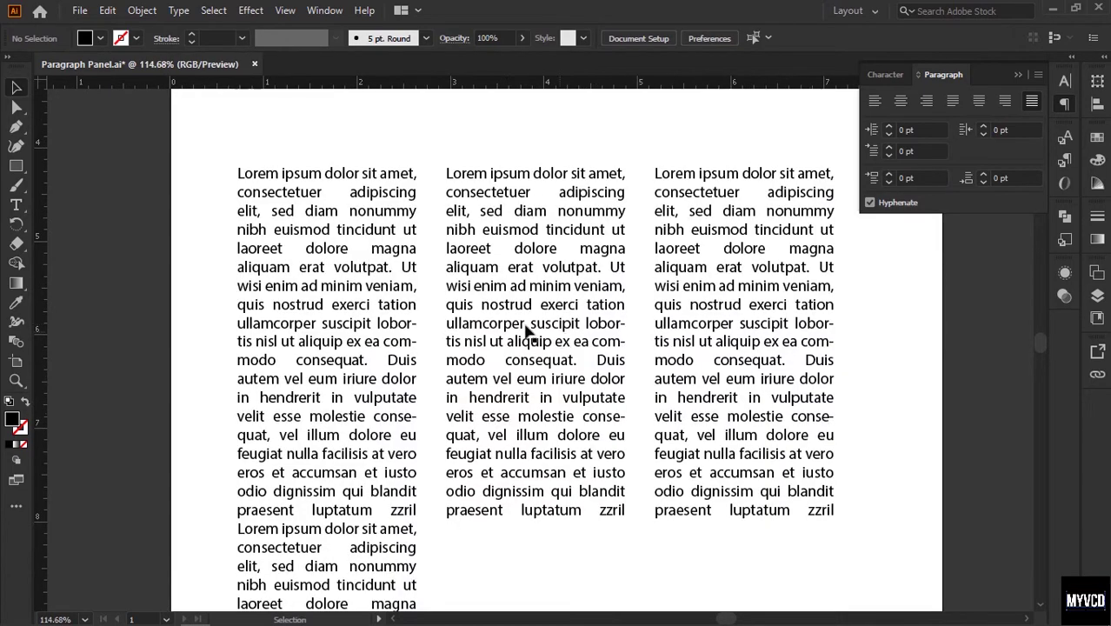
click(352, 278)
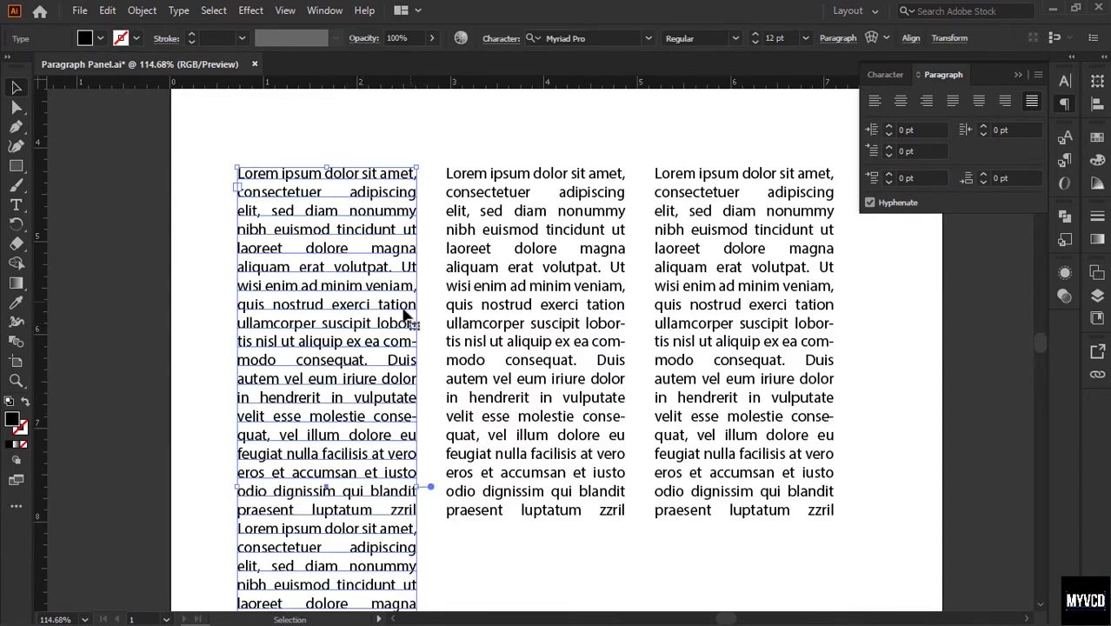
ctrl+alt+click(650, 287)
ctrl+alt+click(650, 287)
drag(221, 310, 606, 423)
key(Delete)
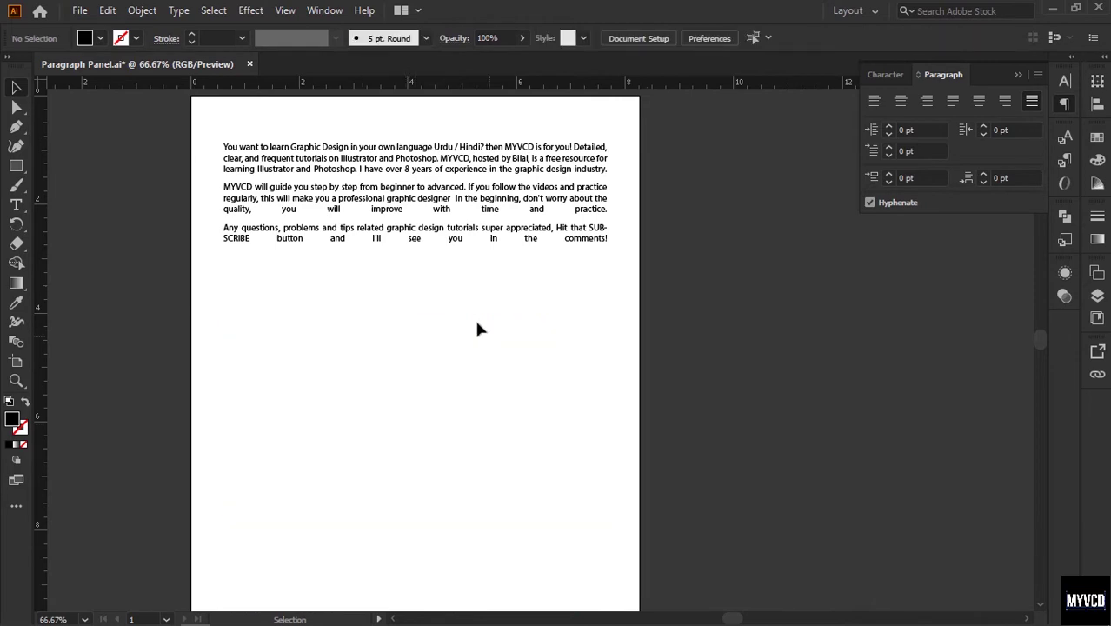
Narrow the three paragraphs' area-type frame to about 5.3 in wide so the fully justified lines reflow.
click(424, 186)
key(z)
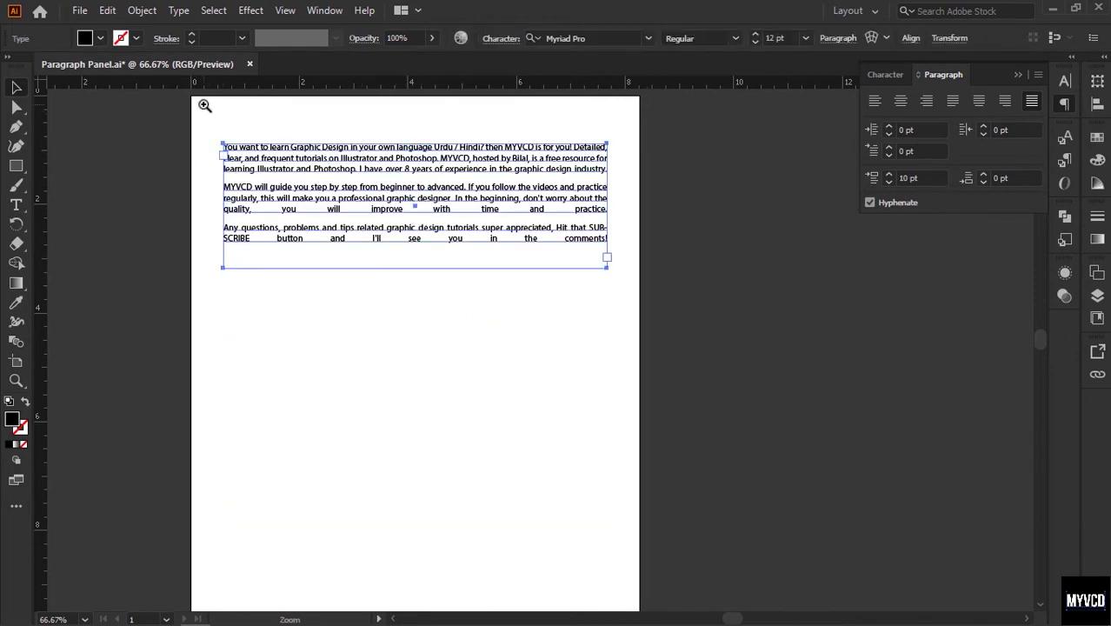
drag(203, 104, 658, 345)
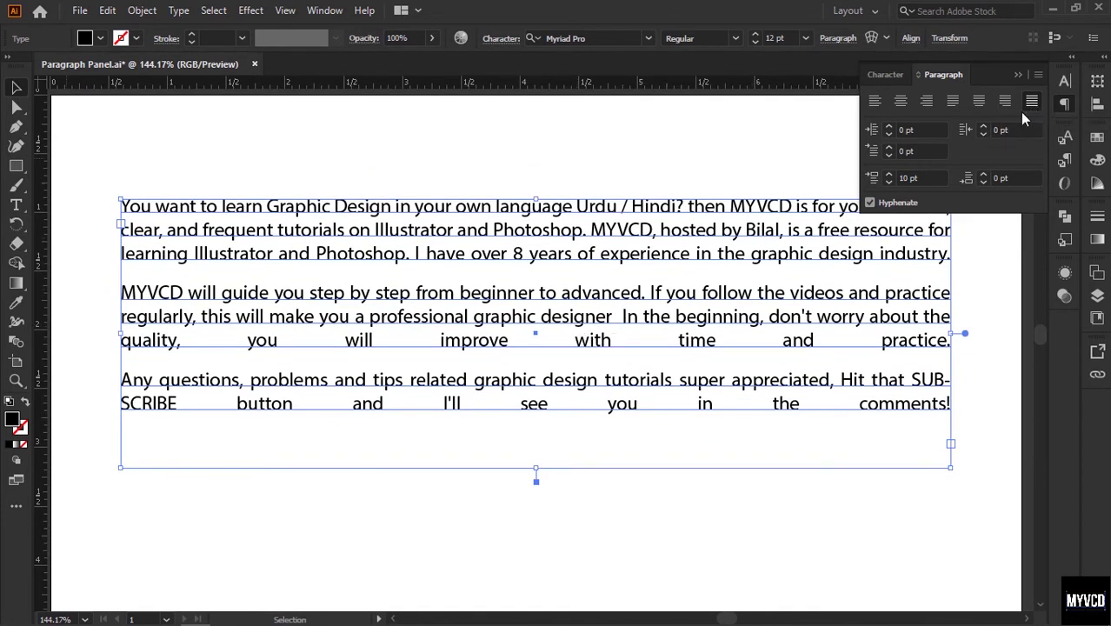
drag(954, 337, 768, 351)
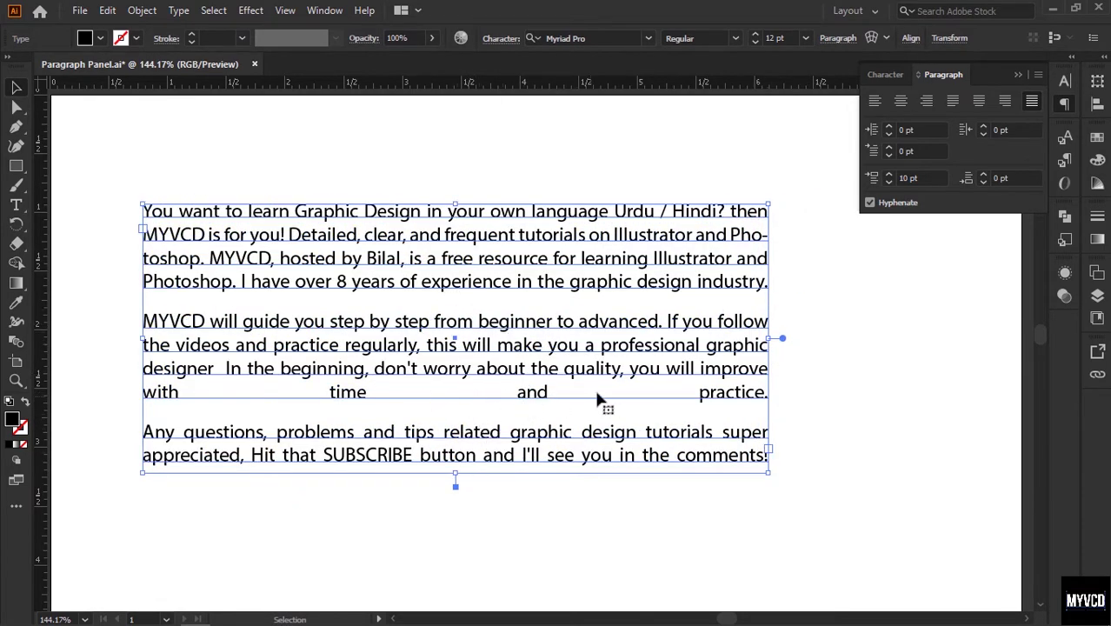
Try narrowing the three paragraphs' area-type frame to about 4 in wide, and undo the change.
drag(778, 339, 606, 347)
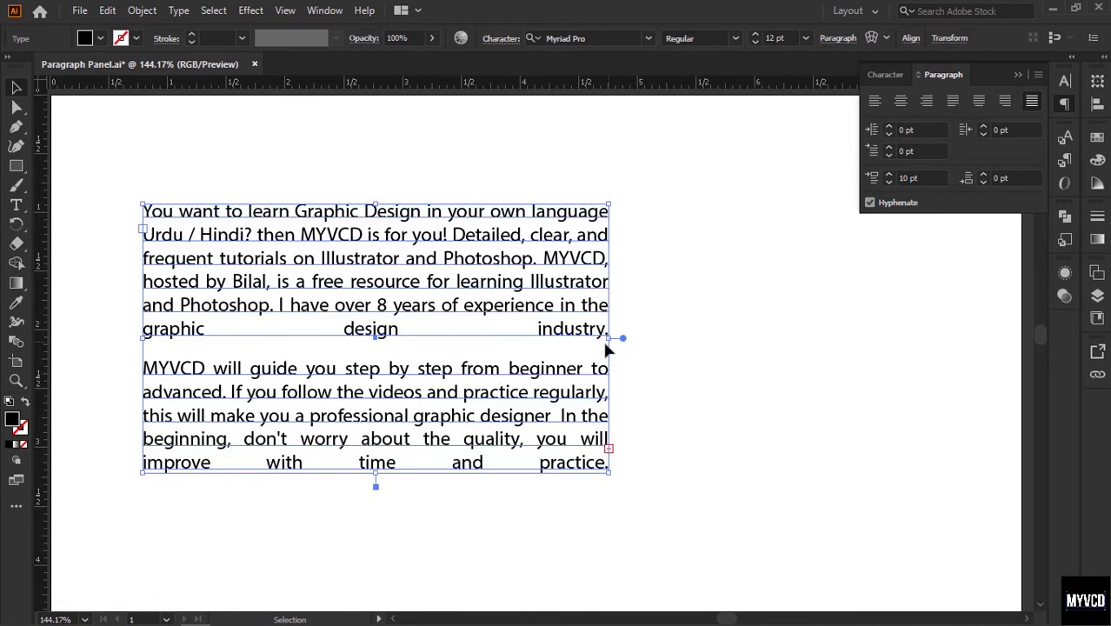
drag(499, 384, 683, 321)
key(ctrl+z)
key(ctrl+z)
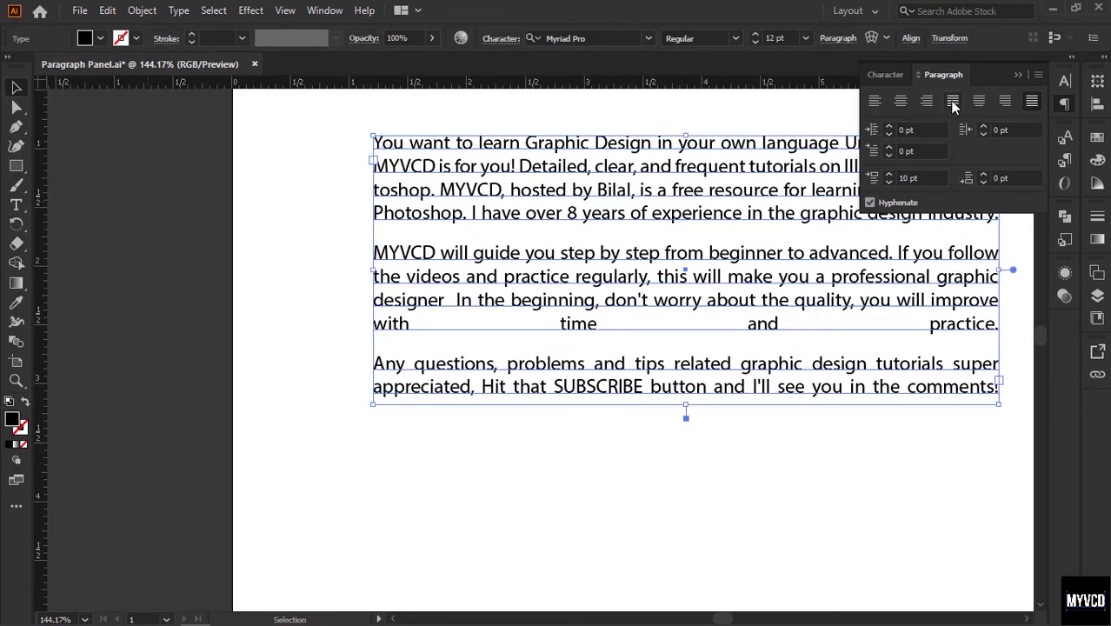
Justify the three paragraphs with the last line aligned left and set their left indent to 30 pt.
click(952, 104)
key(ctrl+1)
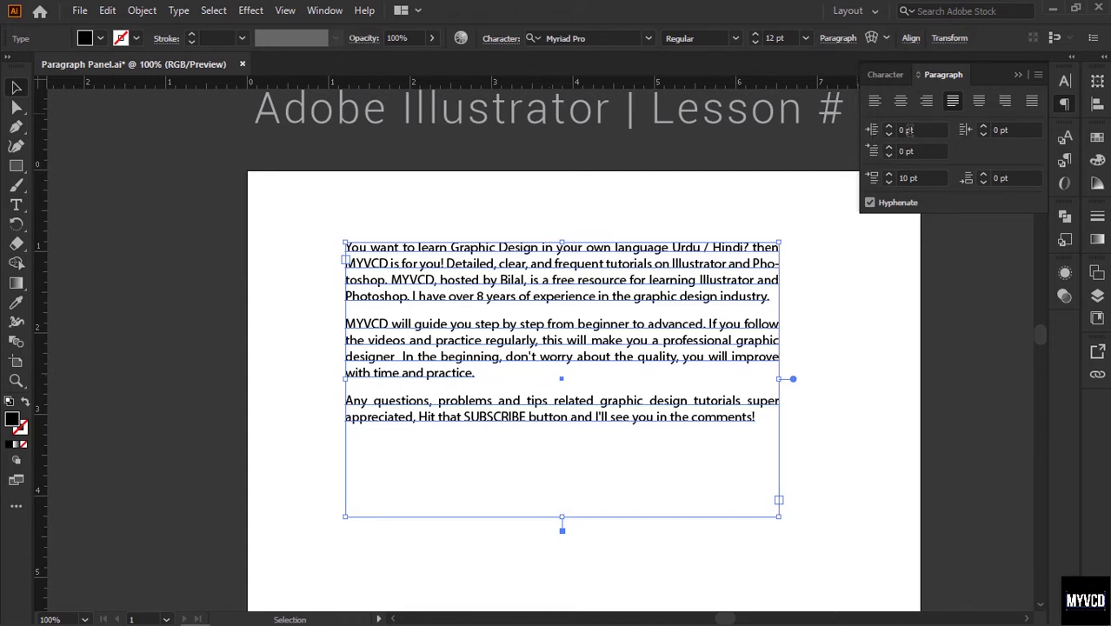
click(909, 131)
scroll(909, 130, up, 3)
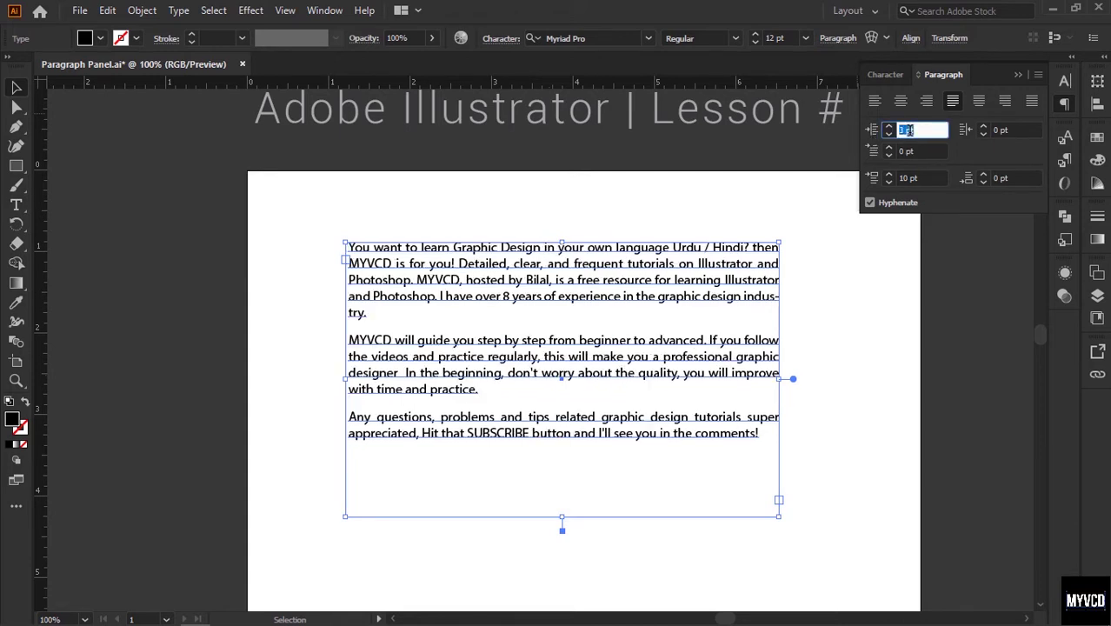
scroll(909, 130, up, 17)
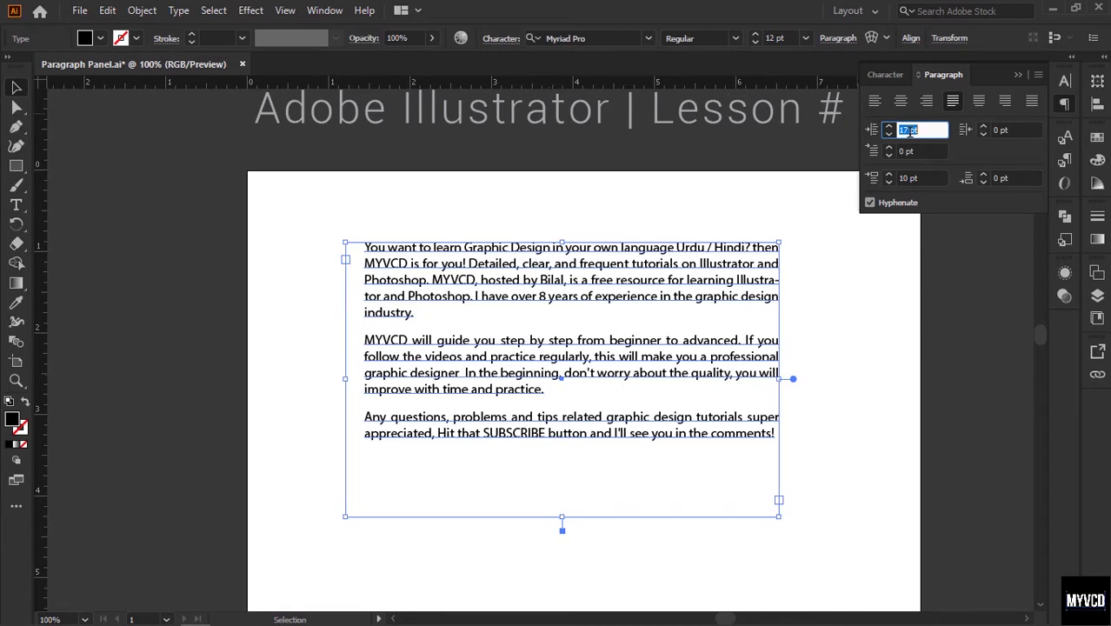
scroll(909, 131, up, 7)
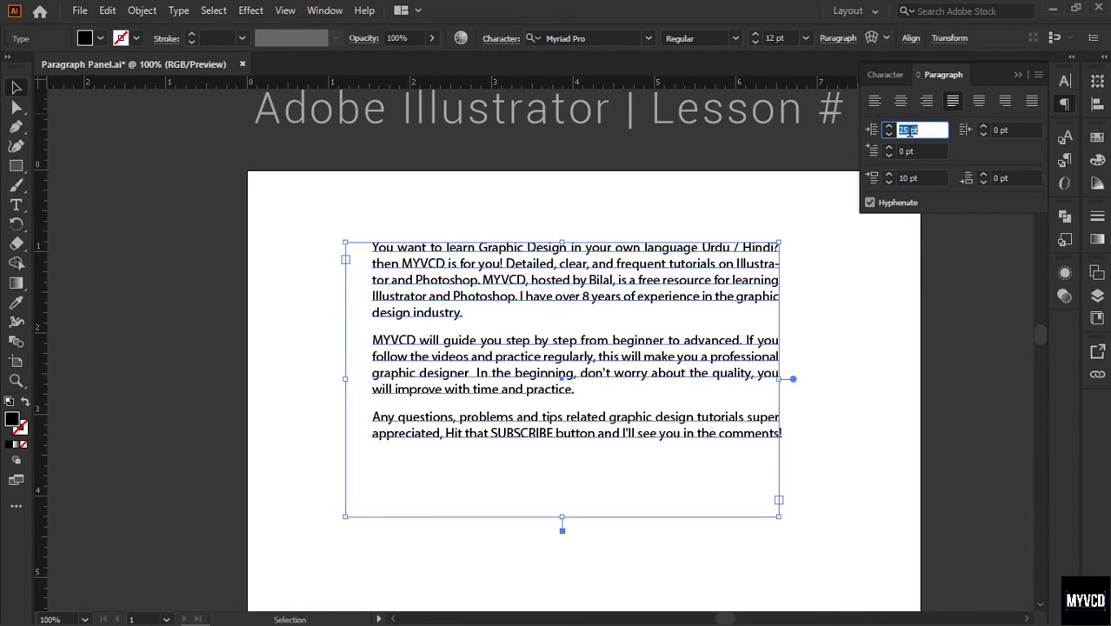
scroll(919, 131, up, 4)
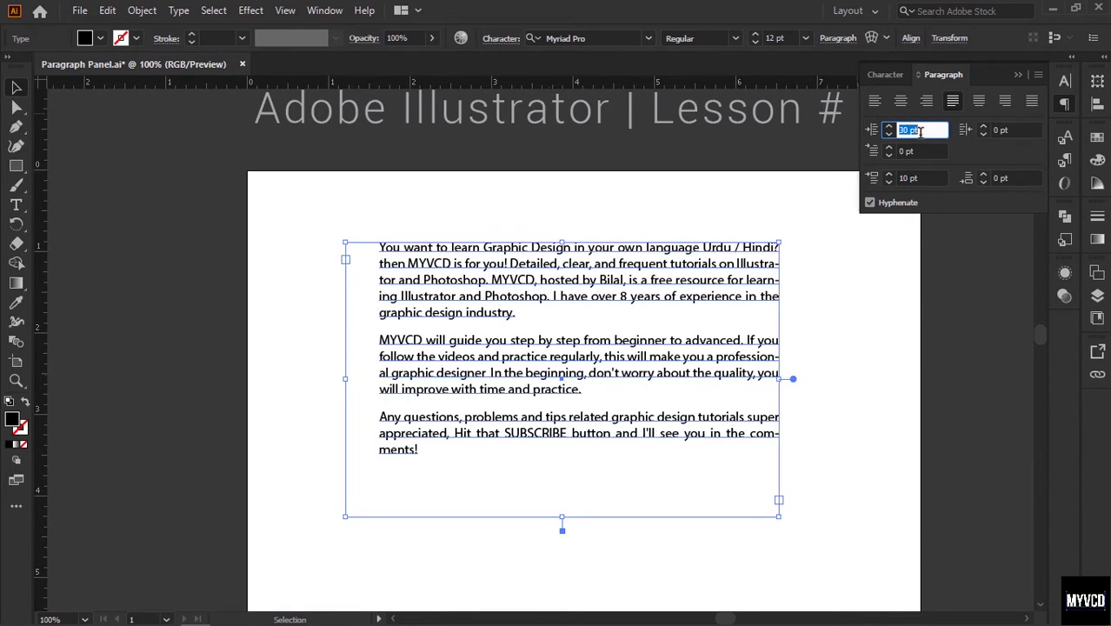
scroll(919, 131, down, 1)
click(465, 223)
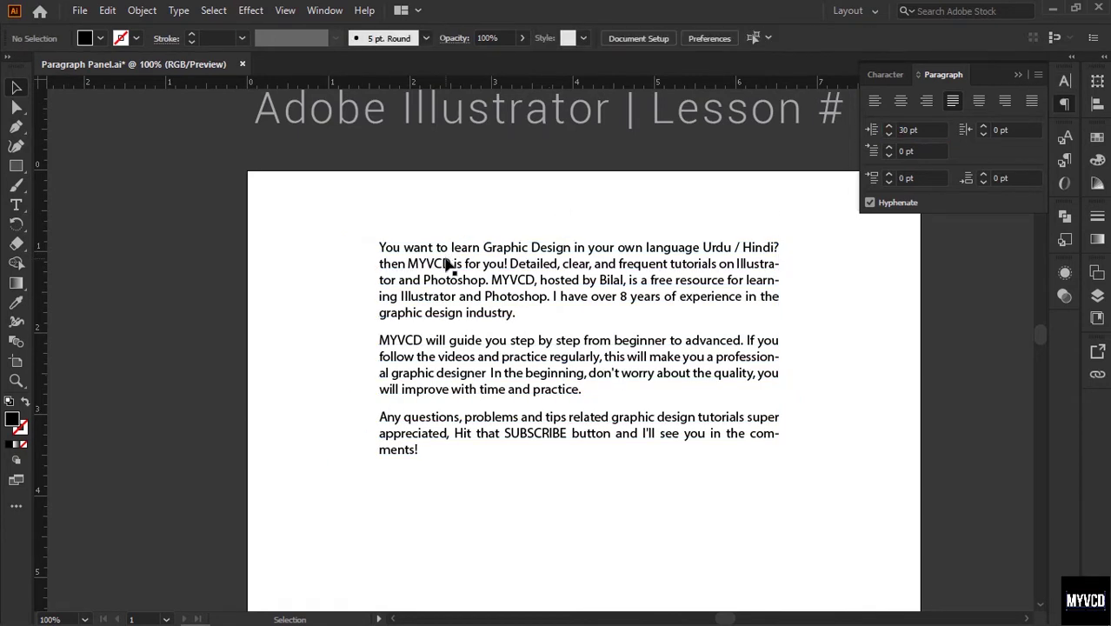
Add a point-type heading "About MYVCD" above the paragraphs and set it in Myriad Pro Bold.
drag(447, 259, 447, 295)
key(space)
drag(501, 258, 463, 305)
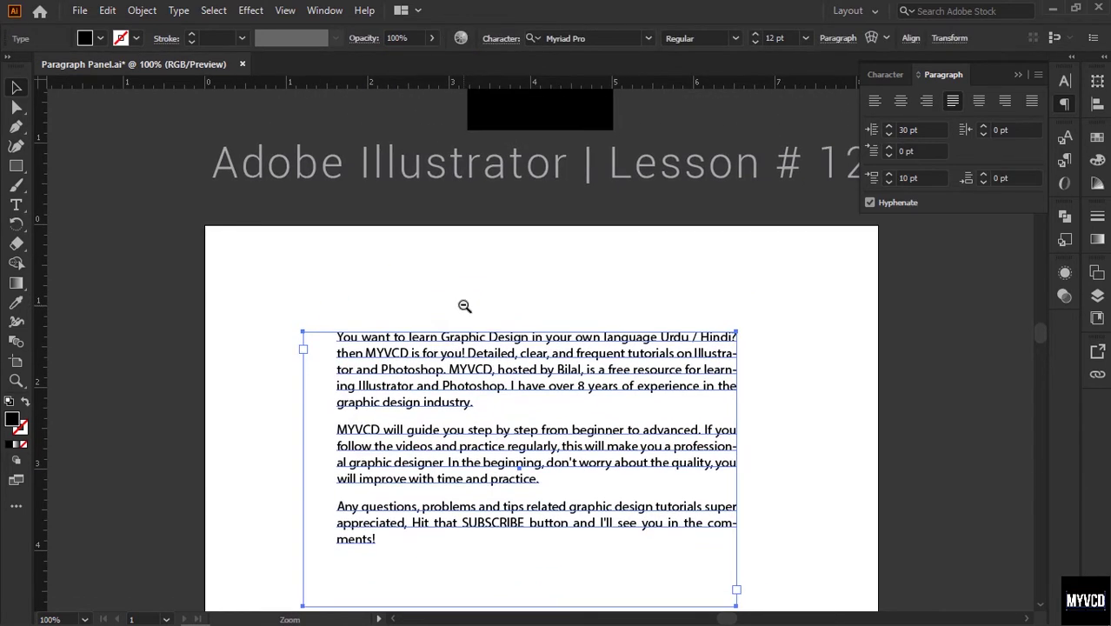
ctrl+alt+click(464, 305)
drag(503, 358, 430, 321)
key(t)
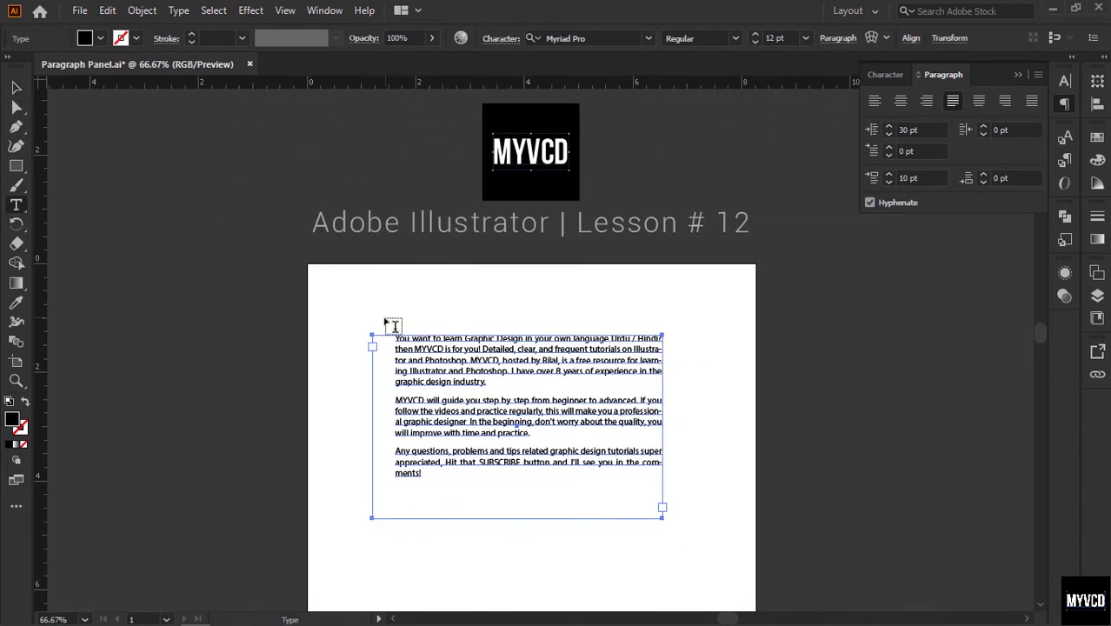
click(395, 318)
text(Abou)
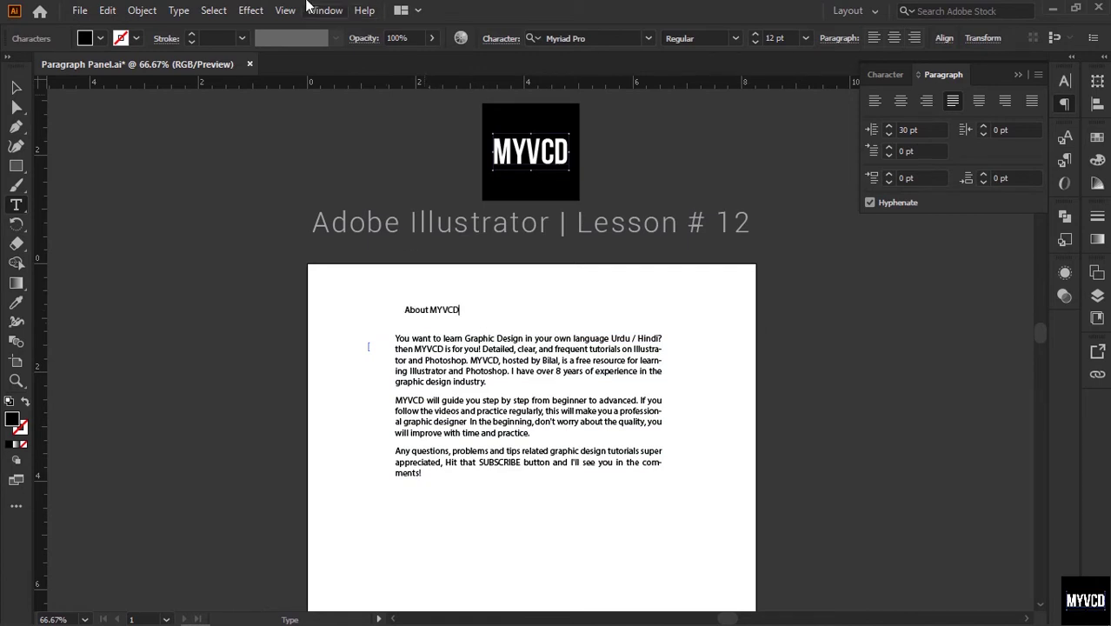
text(t MYVCD)
key(Escape)
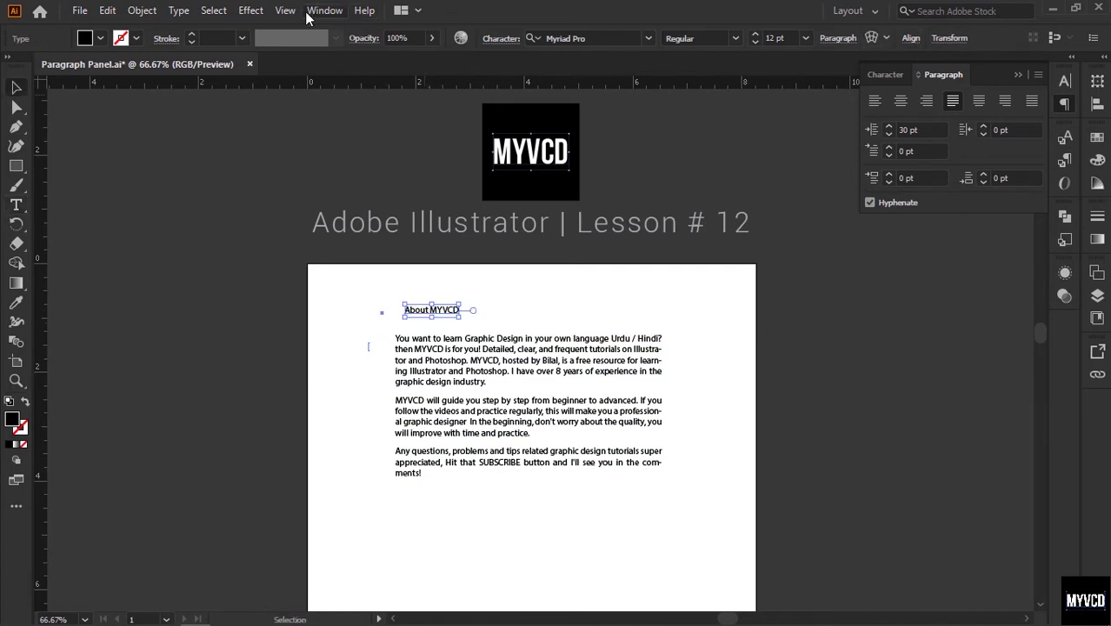
click(734, 38)
click(708, 198)
Align the heading's left edge with the paragraph frame's left edge and move it slightly down towards the text.
drag(261, 241, 657, 533)
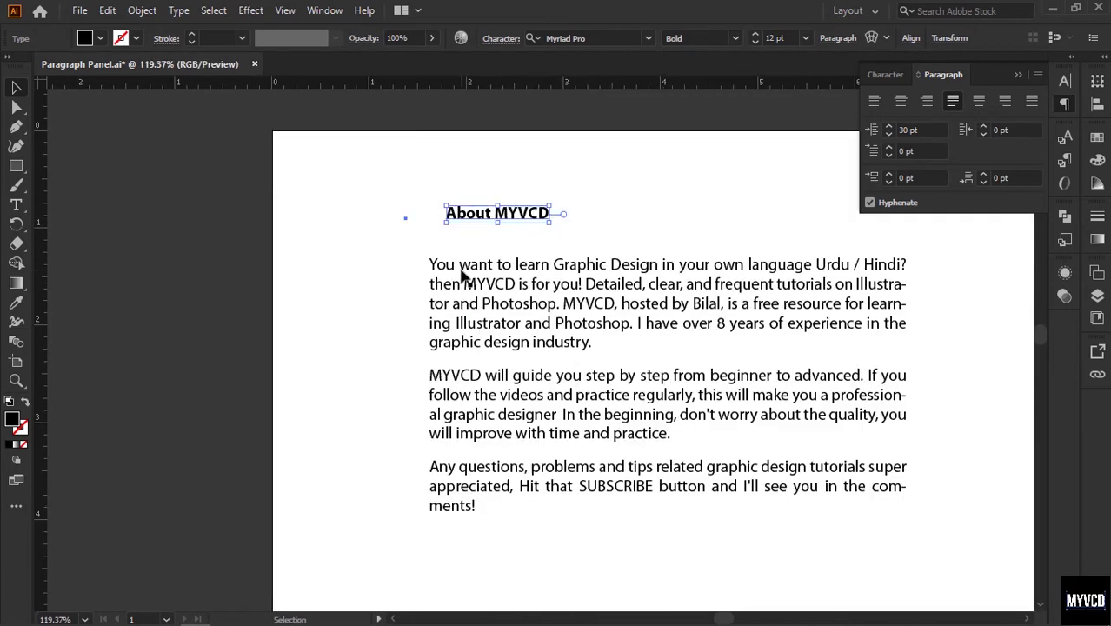
click(413, 344)
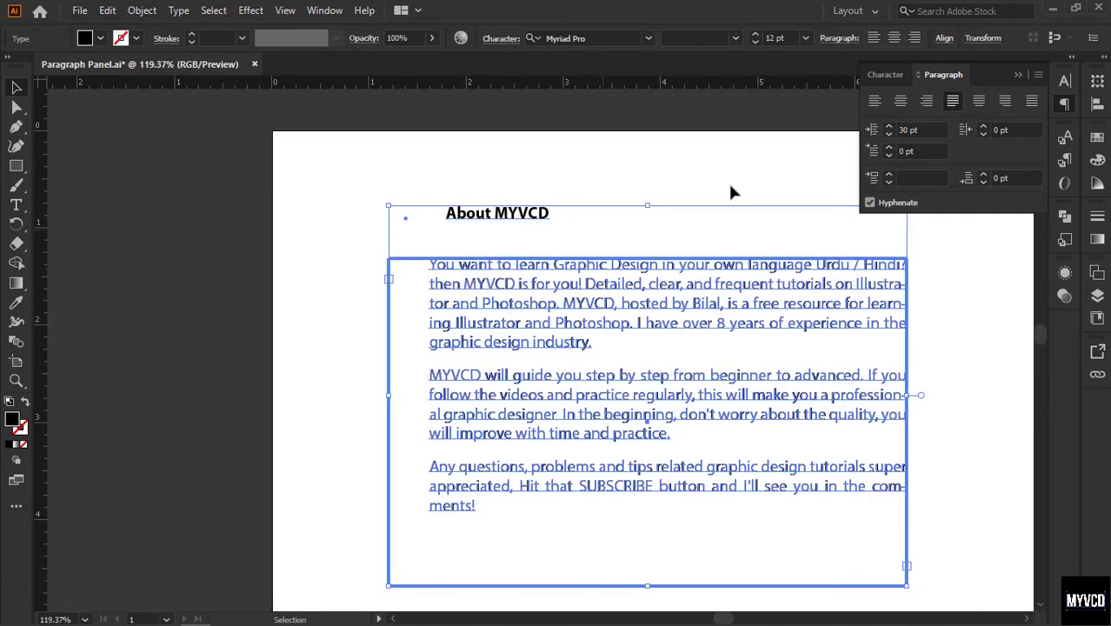
click(943, 39)
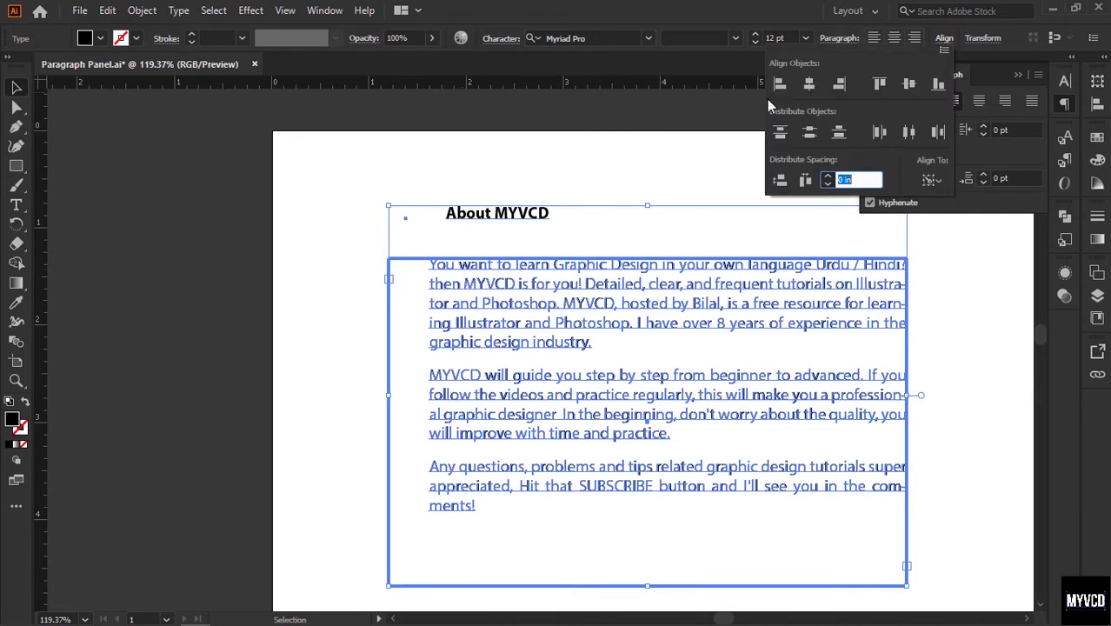
click(778, 85)
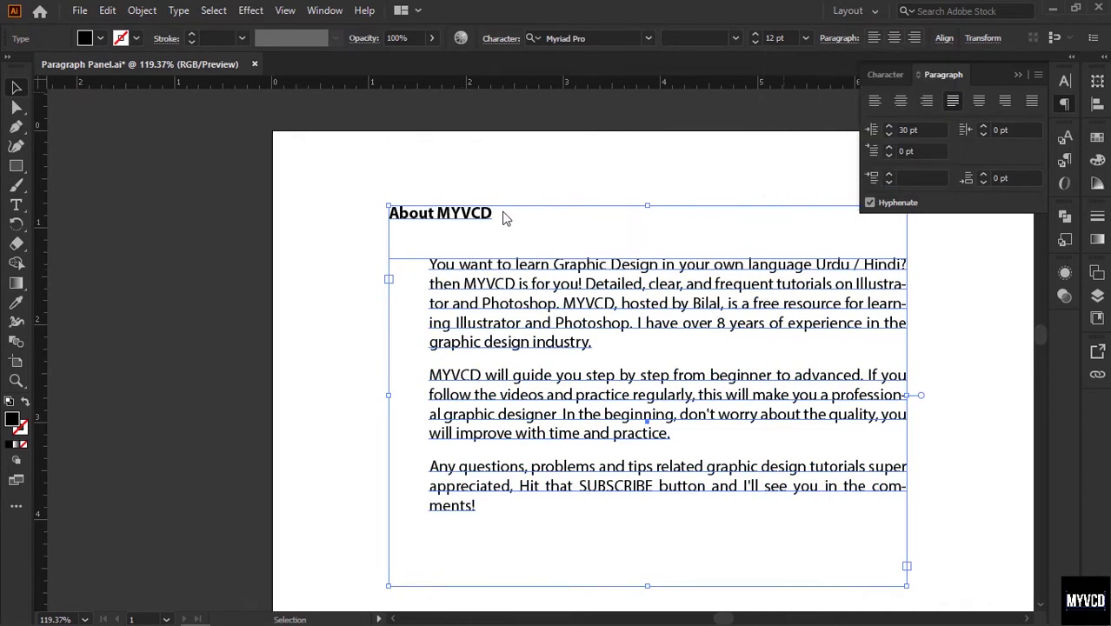
click(352, 263)
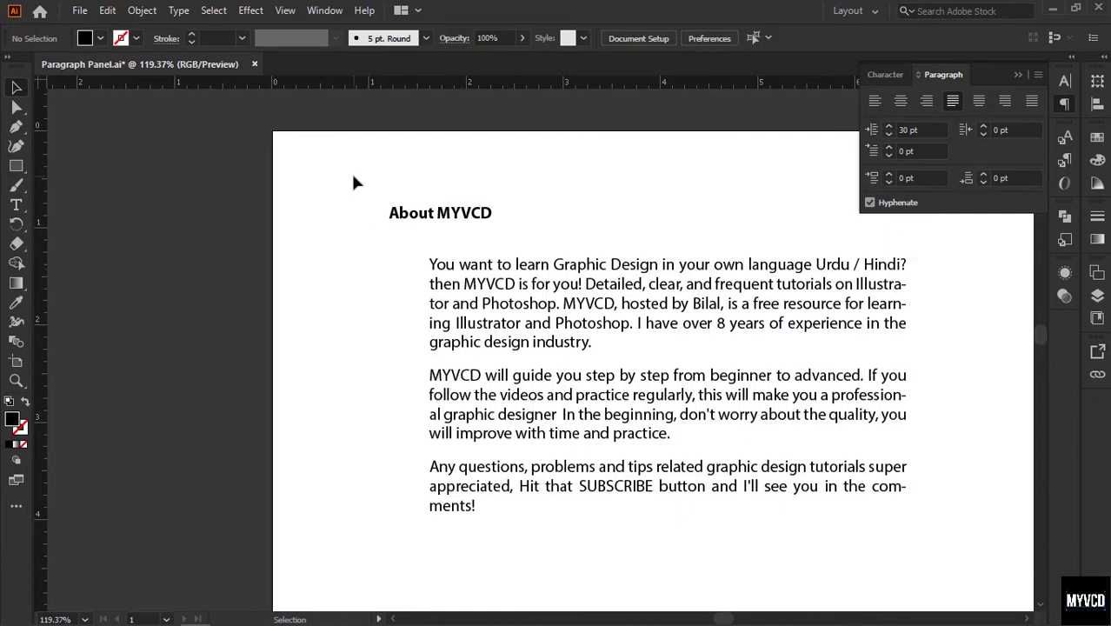
drag(355, 179, 519, 231)
double_click(493, 224)
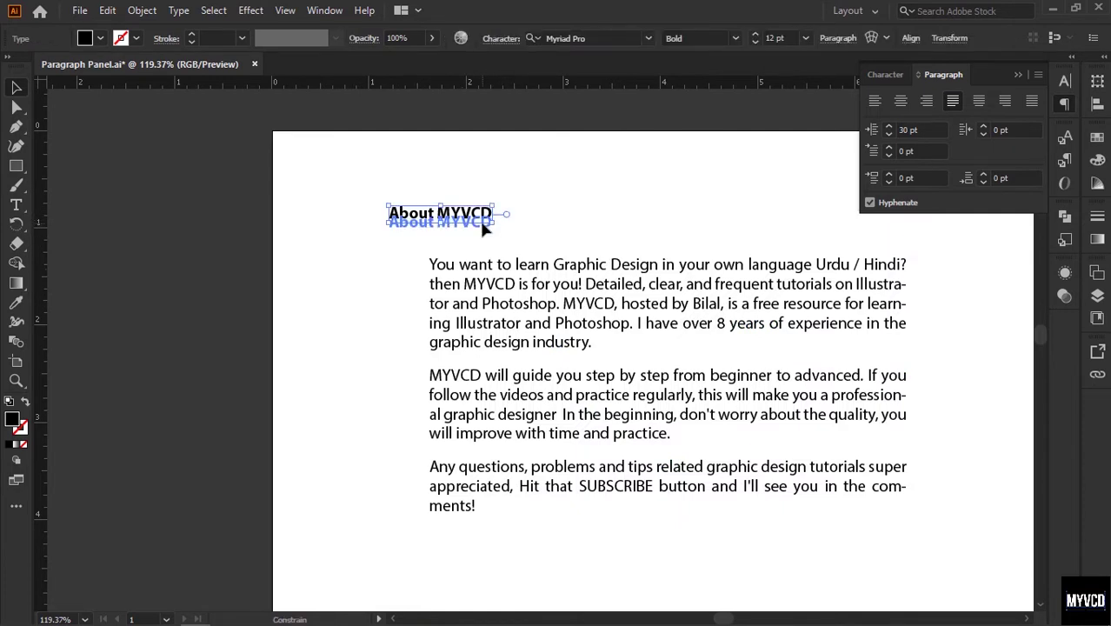
click(555, 221)
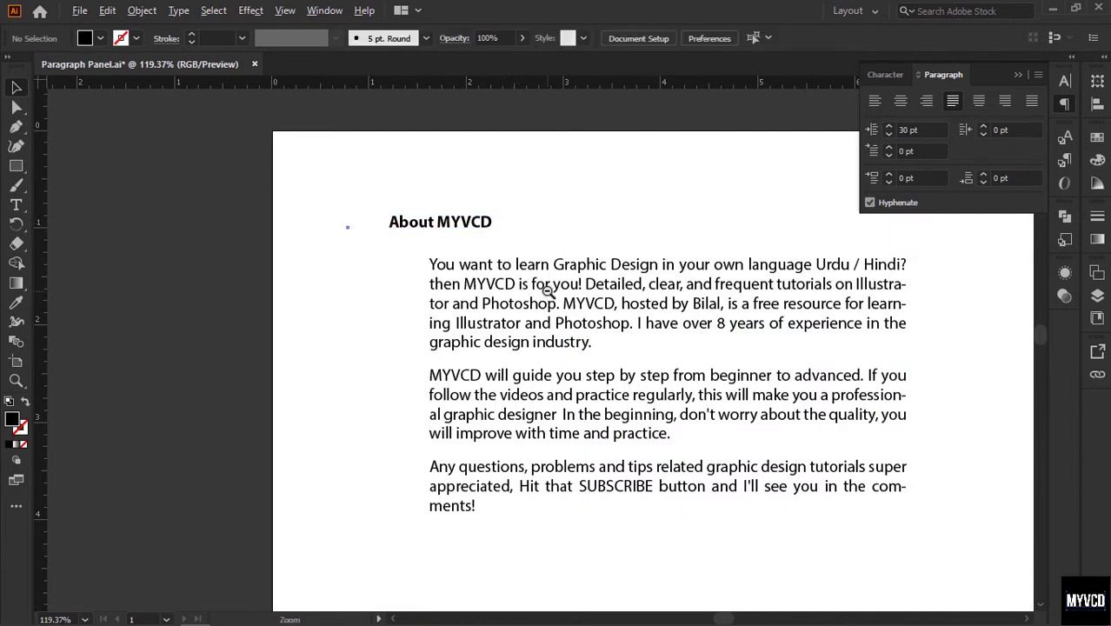
Reduce the left indent of the three paragraphs below the heading to 15 pt.
key(ctrl+1)
click(521, 349)
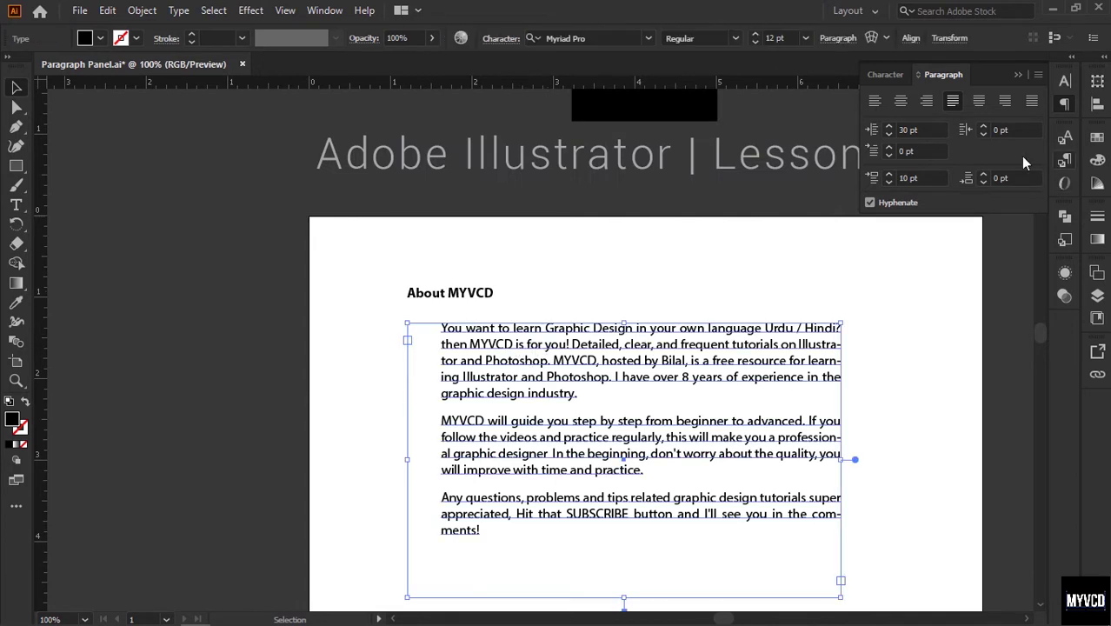
double_click(923, 129)
text(20)
key(Return)
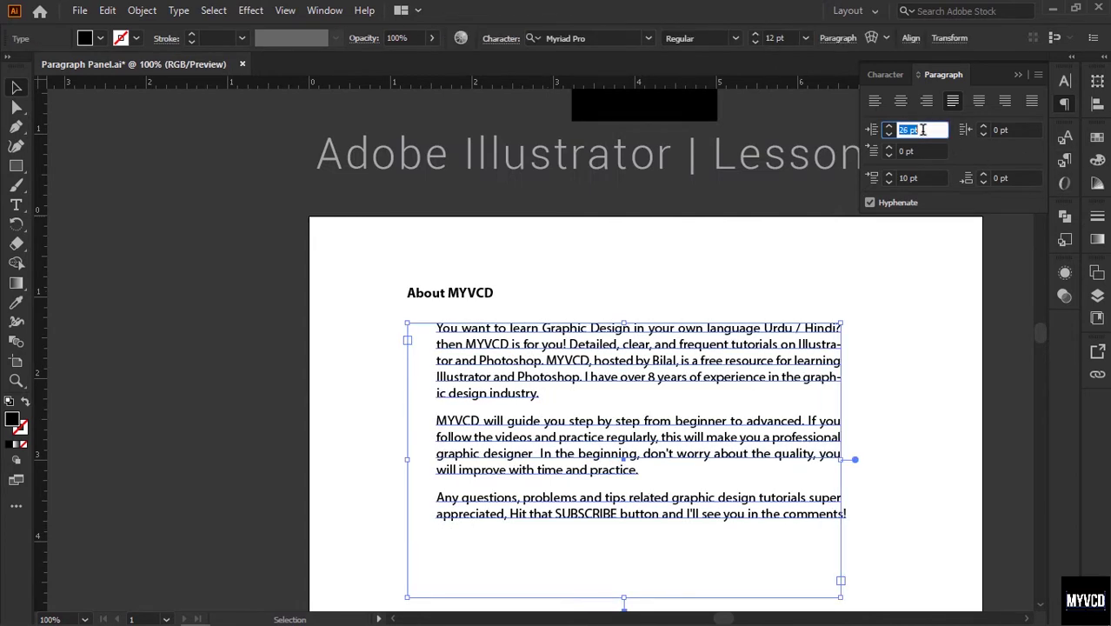
text(15)
key(Return)
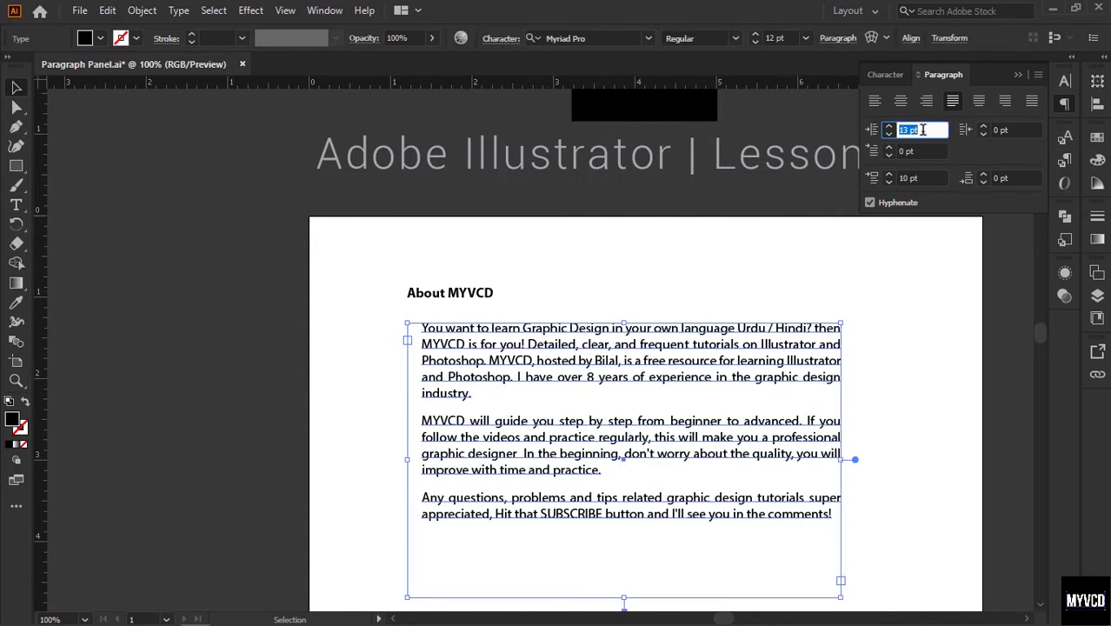
click(656, 296)
drag(656, 295, 617, 233)
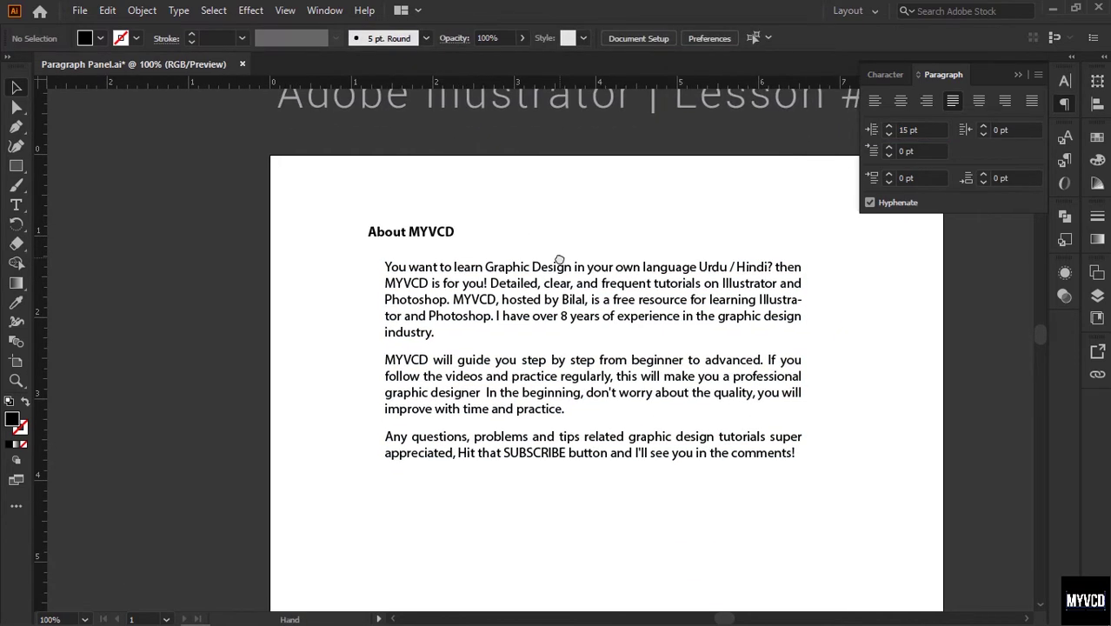
Select only the paragraph frame below the heading and reset its left indent to 0 pt.
click(468, 301)
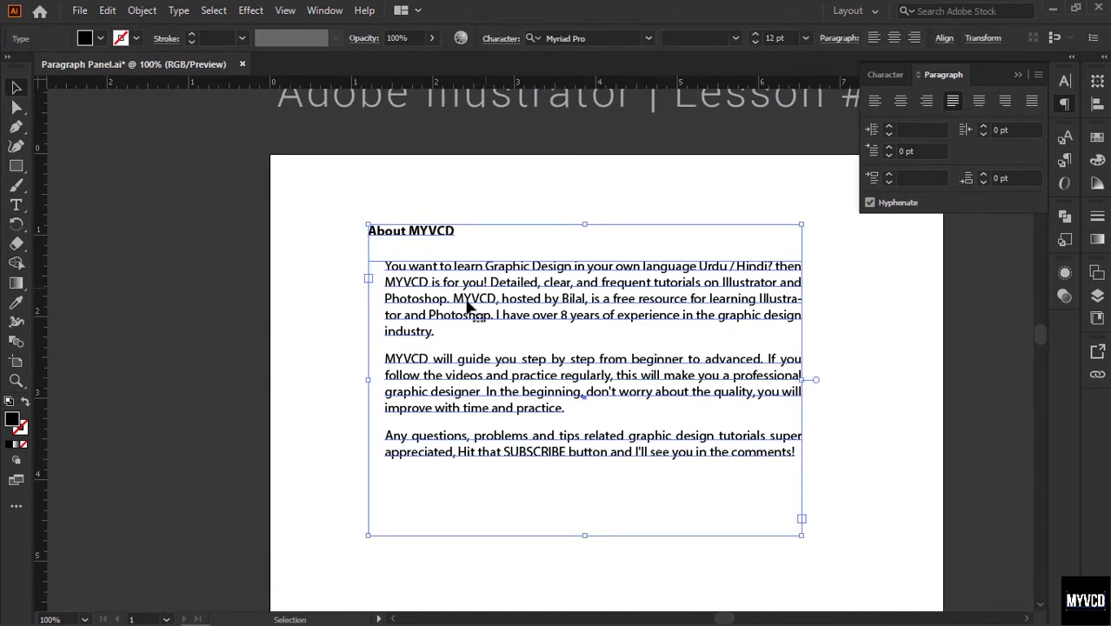
click(516, 245)
click(508, 314)
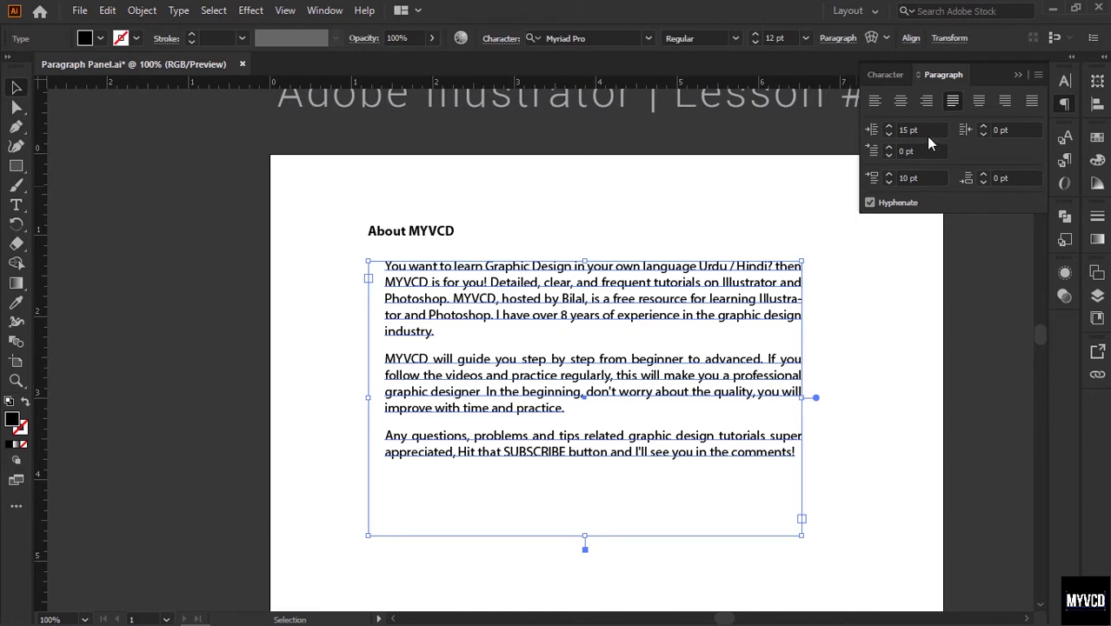
drag(929, 130, 766, 154)
text(0)
key(Return)
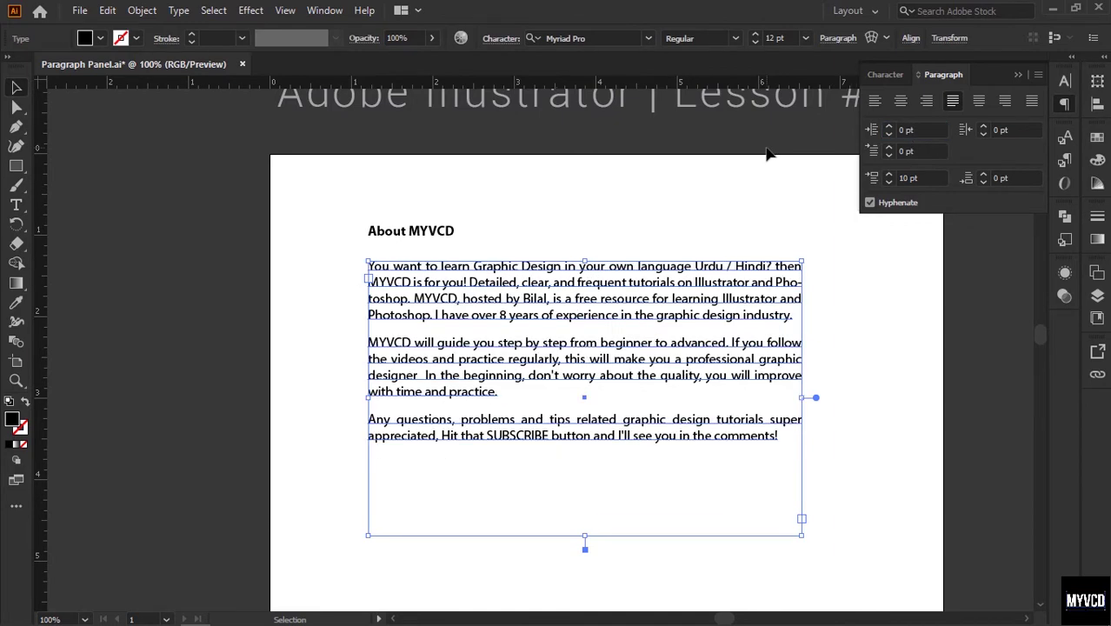
drag(533, 285, 559, 284)
key(ctrl+z)
Raise the paragraphs' left indent again and bring it back down through 7 pt to 0 pt.
click(929, 128)
scroll(929, 129, up, 12)
scroll(929, 128, down, 5)
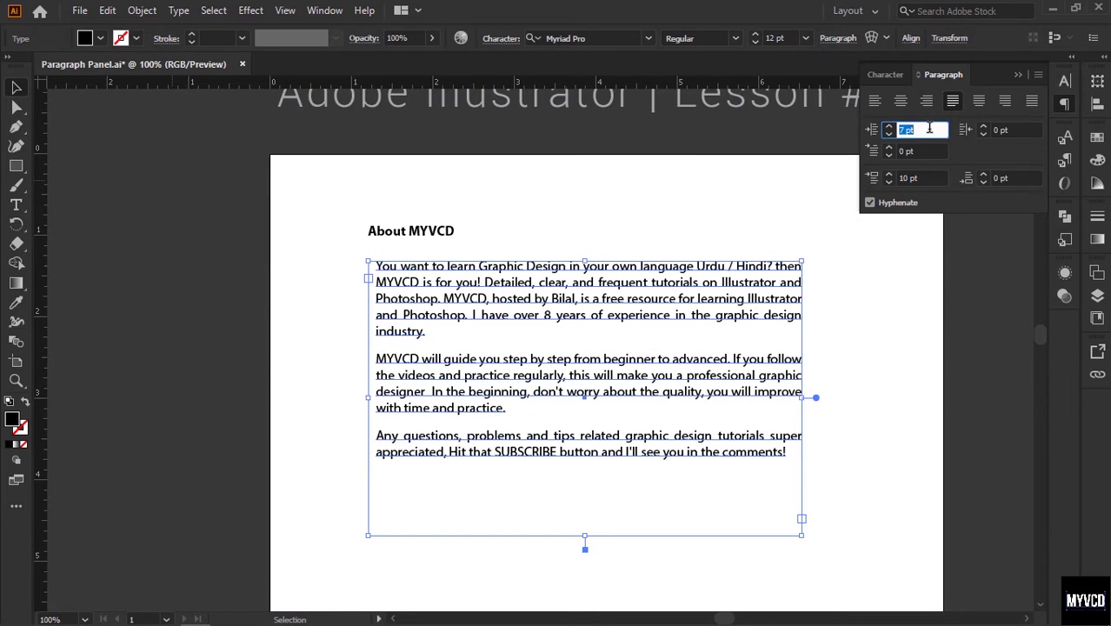
scroll(929, 128, down, 6)
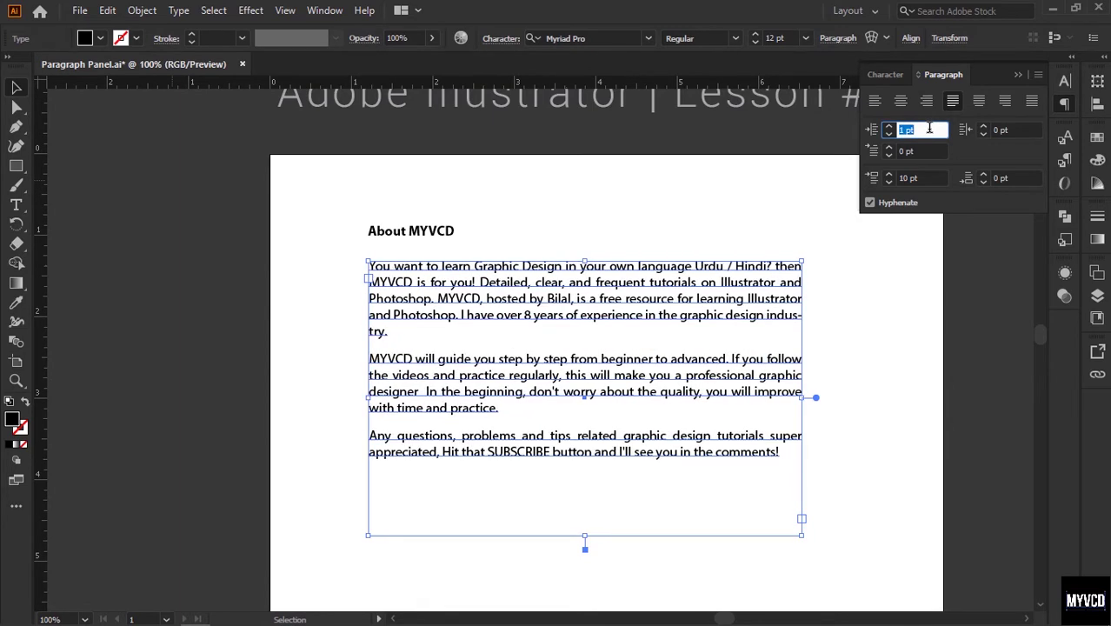
scroll(929, 129, down, 1)
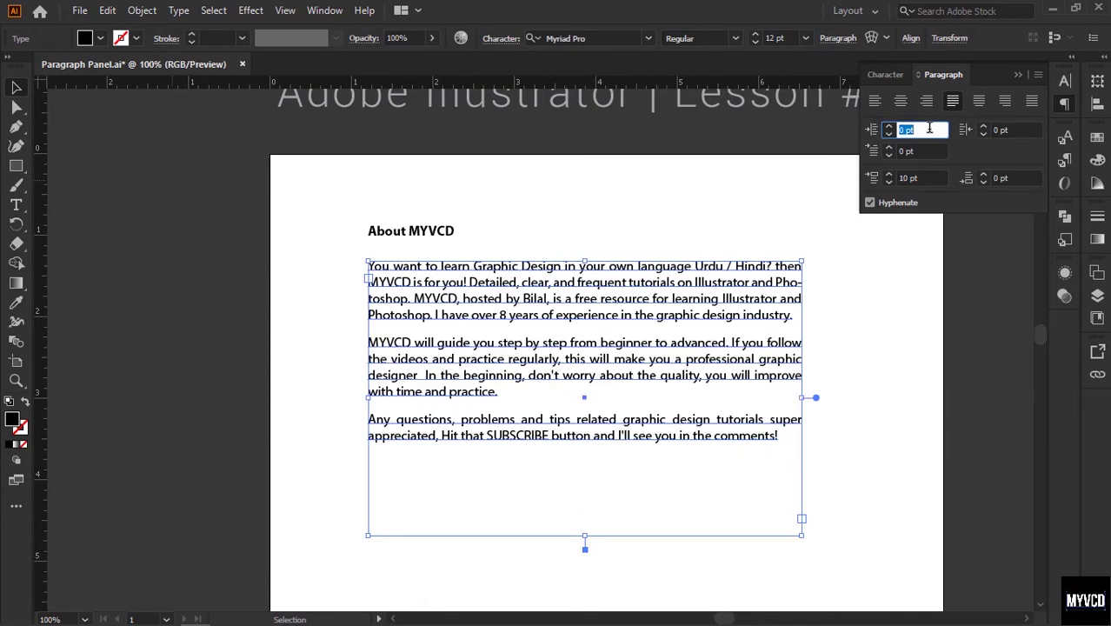
Raise the paragraphs' right indent to 27 pt to demonstrate it, and reset it to 0 pt.
click(989, 127)
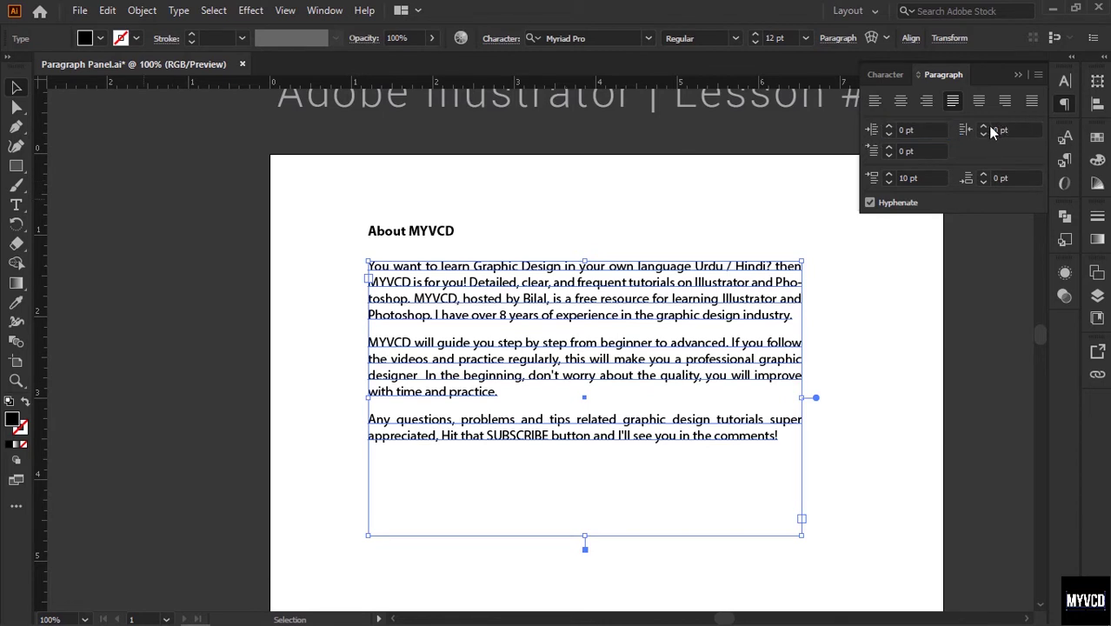
click(1007, 130)
scroll(1007, 130, up, 20)
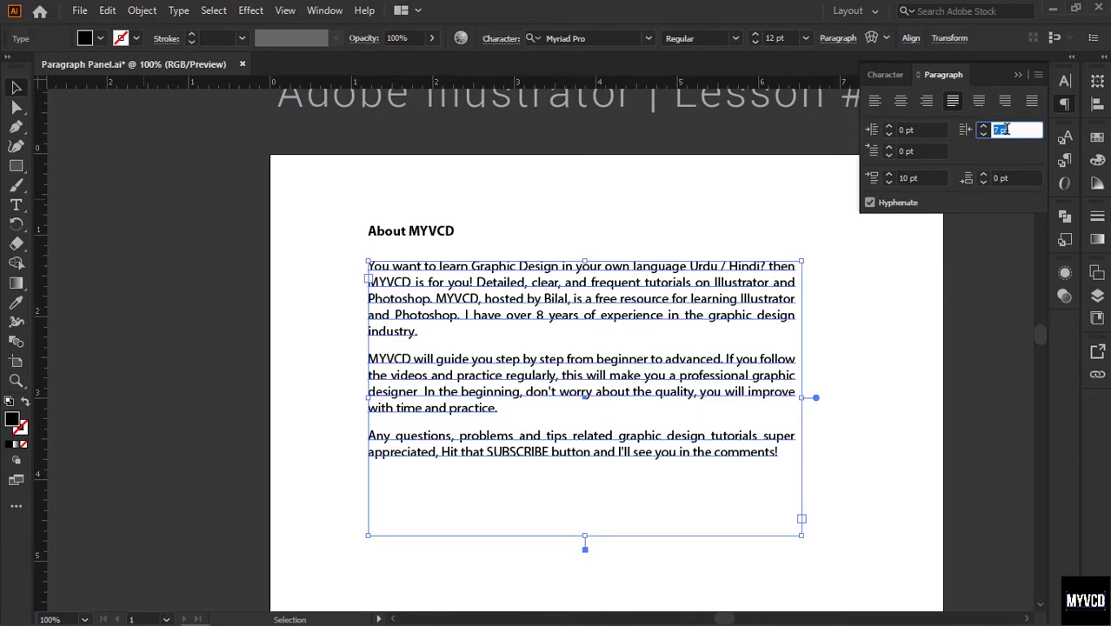
scroll(1006, 130, up, 4)
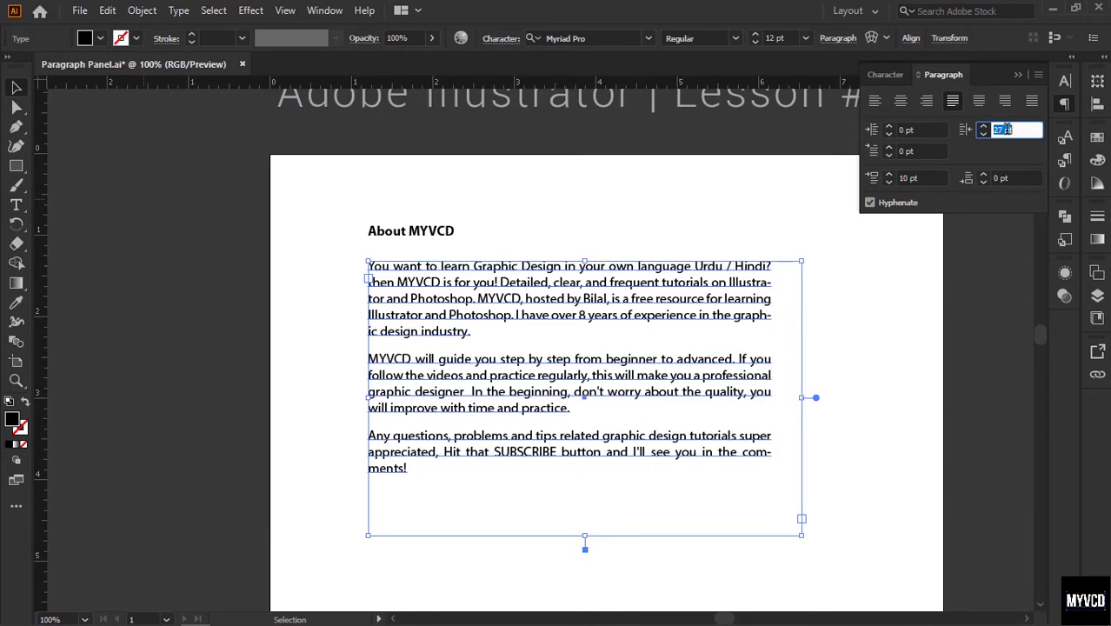
click(1019, 130)
text(0)
key(Return)
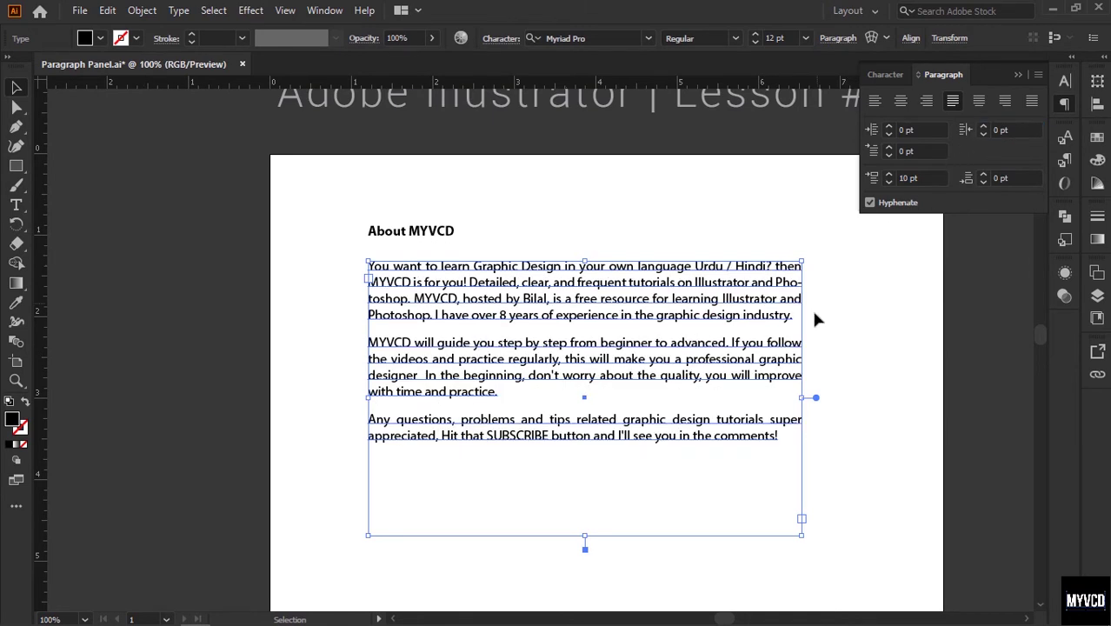
Widen the paragraph frame below the heading slightly to the right and set its first-line left indent to 22 pt.
drag(801, 397, 833, 396)
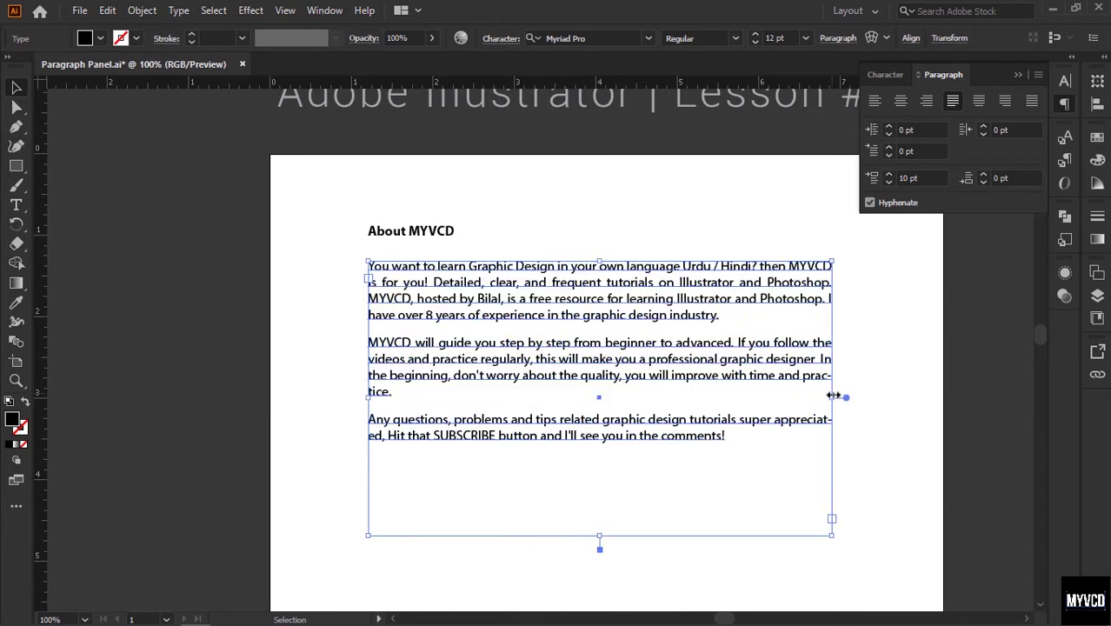
click(924, 152)
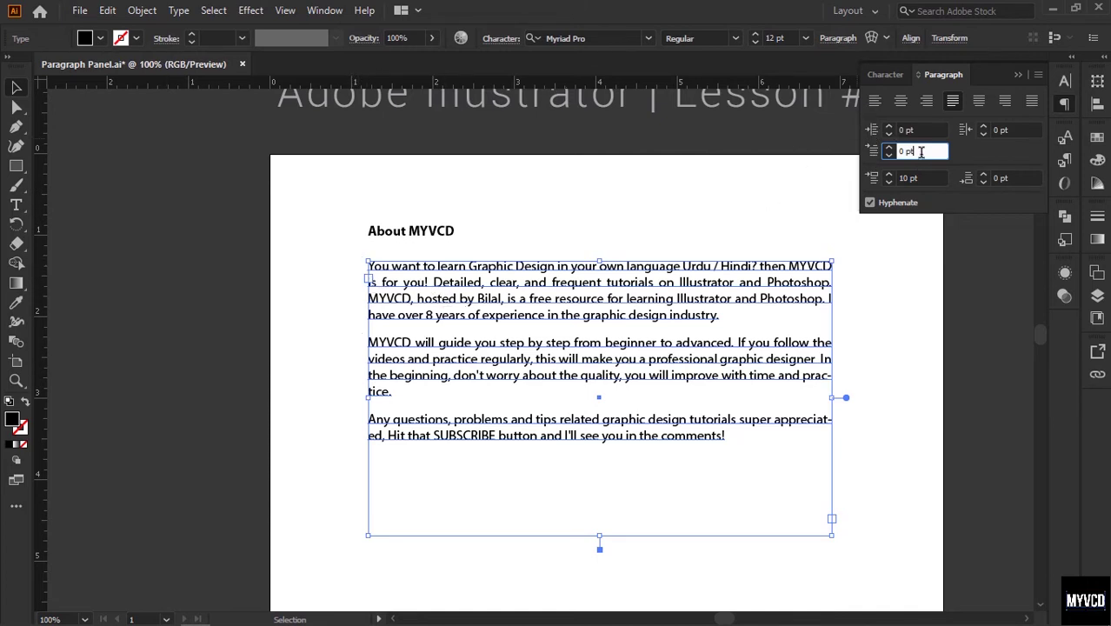
text(10)
key(Return)
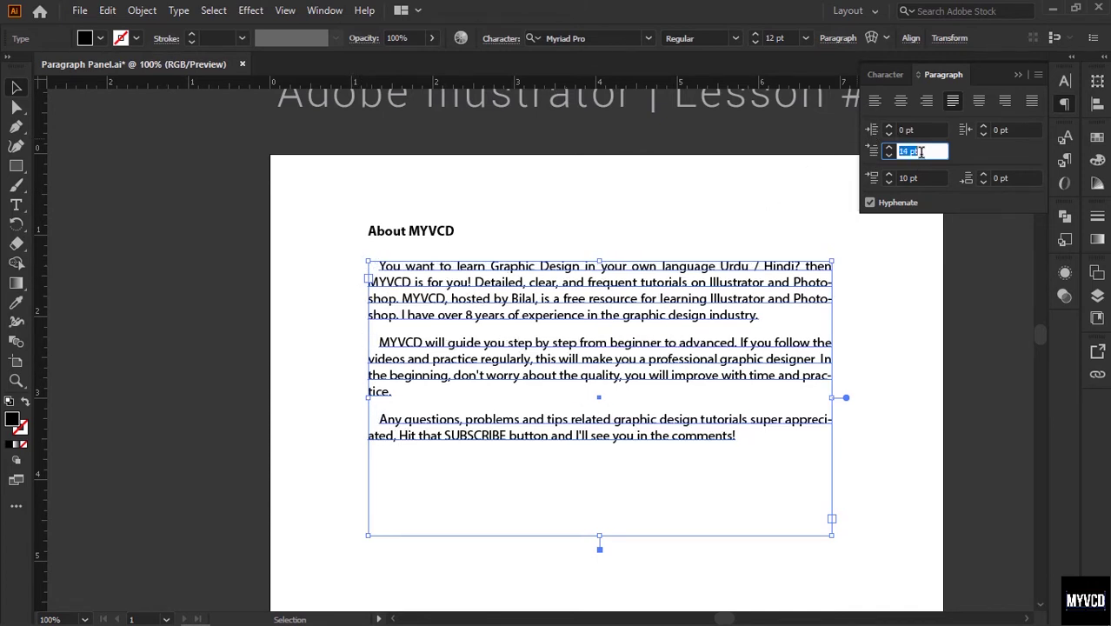
key(Up)
key(Up)
key(Up)
key(Up)
key(Up)
key(Up)
key(Up)
key(Up)
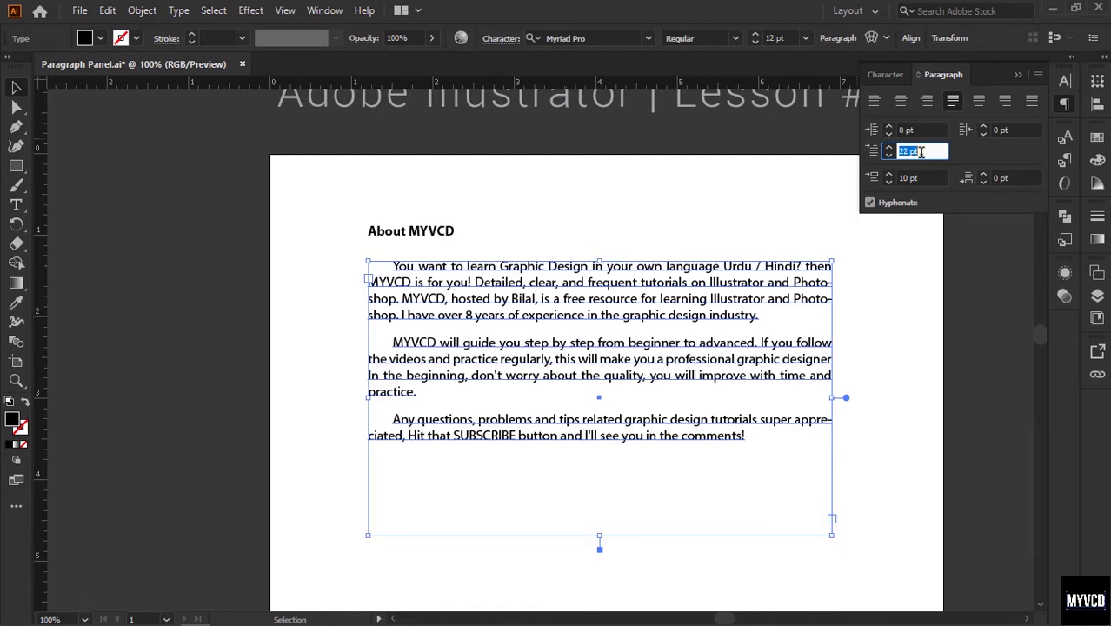
click(921, 153)
key(Return)
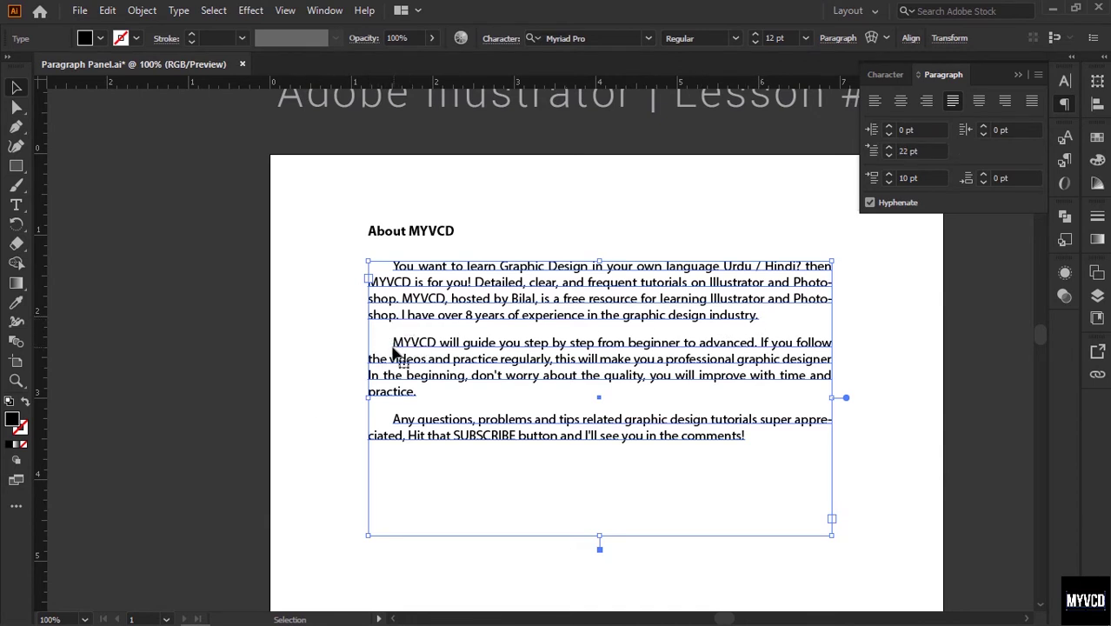
click(322, 294)
key(ctrl+minus)
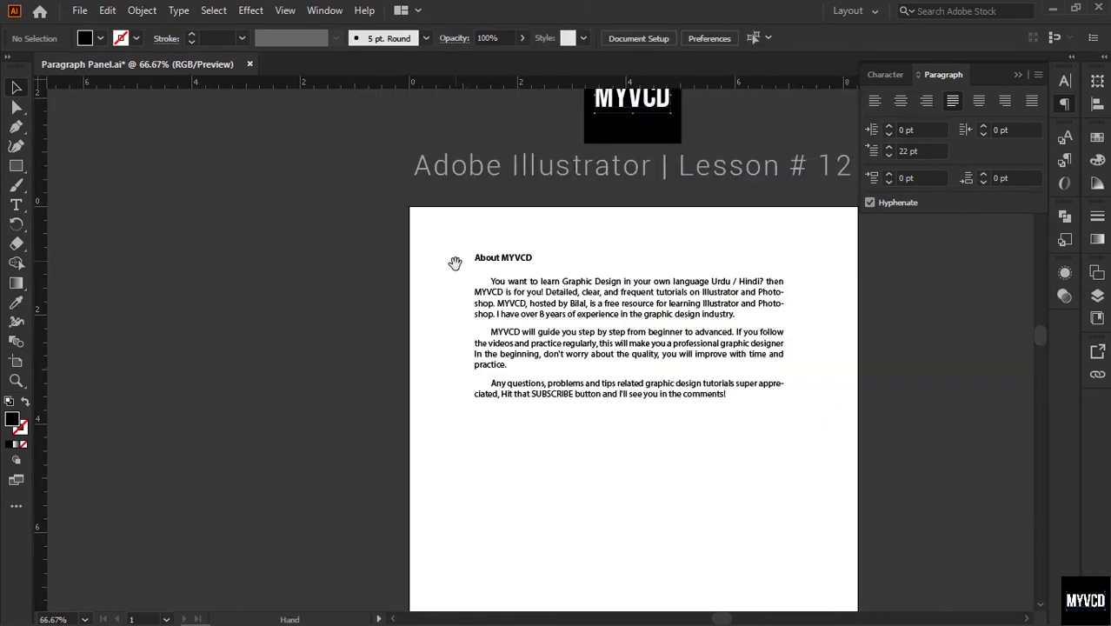
click(553, 345)
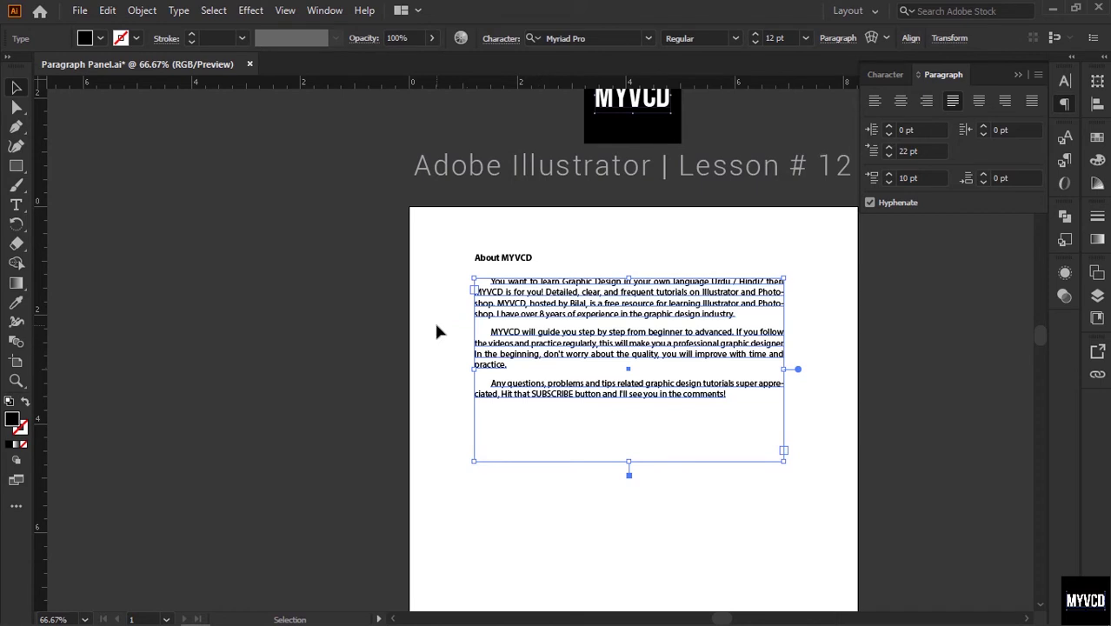
key(z)
drag(395, 158, 690, 425)
click(941, 149)
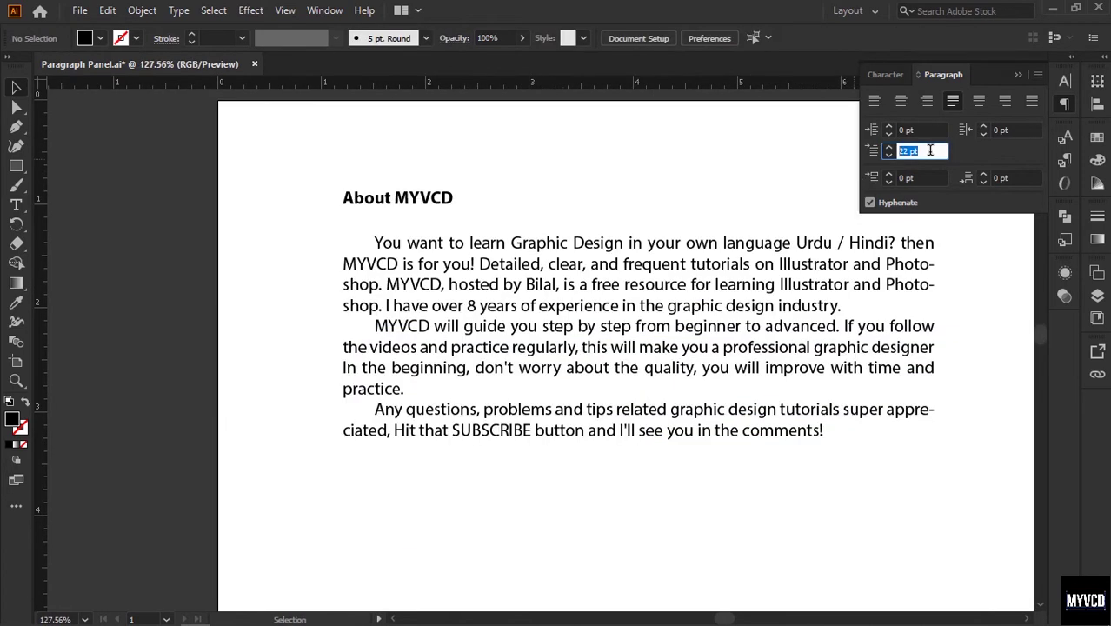
click(888, 154)
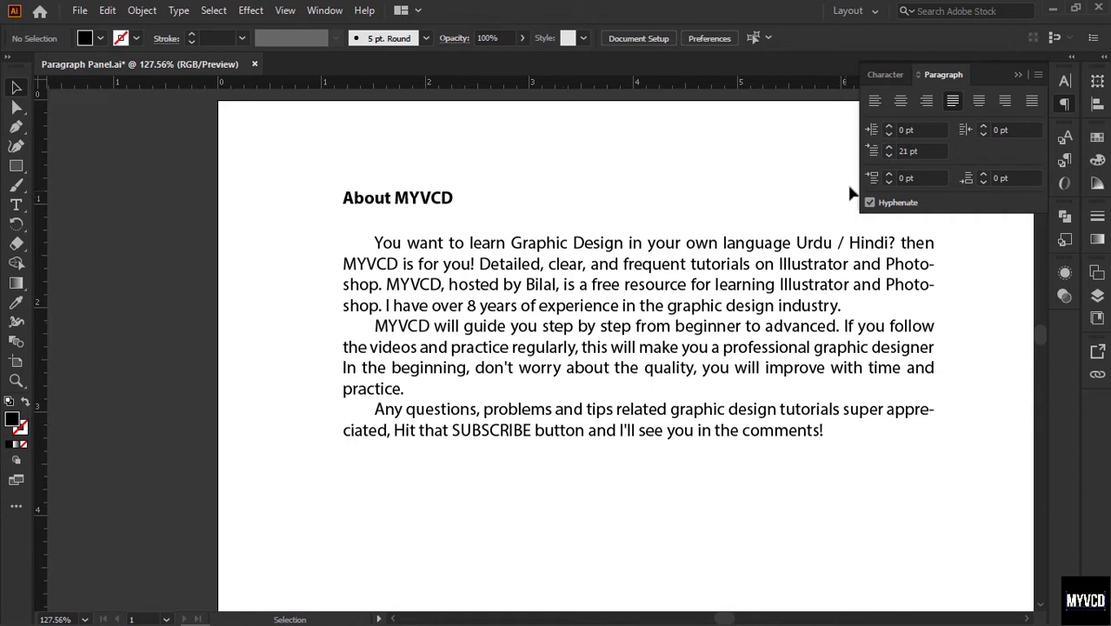
click(918, 151)
text(0)
key(Return)
Select the paragraph frame below the heading and reset its first-line left indent to 0 pt.
click(686, 263)
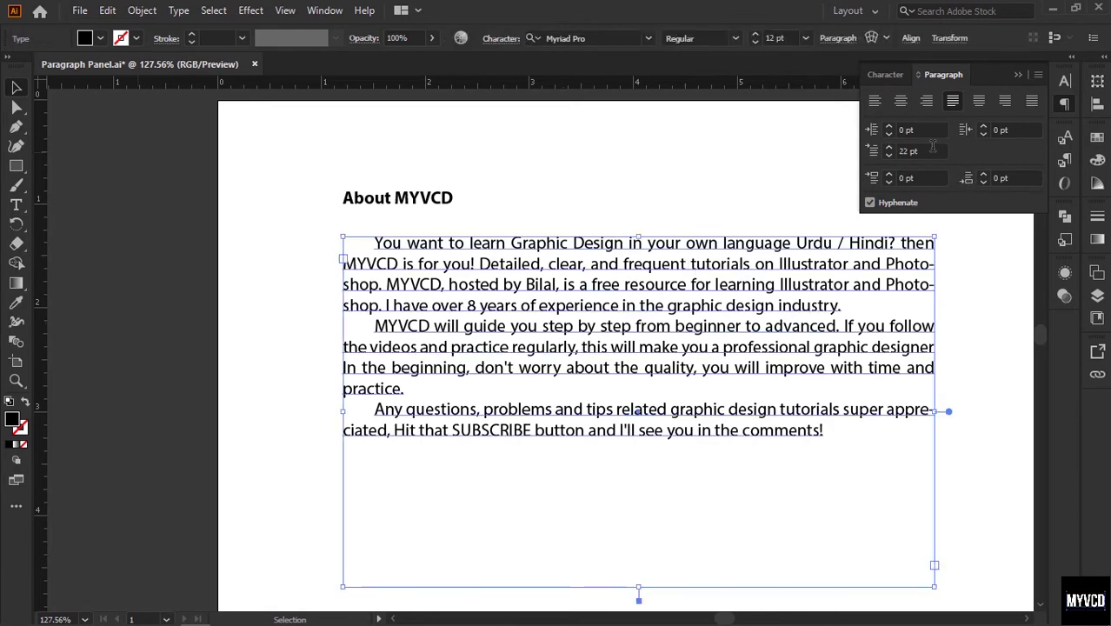
click(932, 148)
text(0)
key(Return)
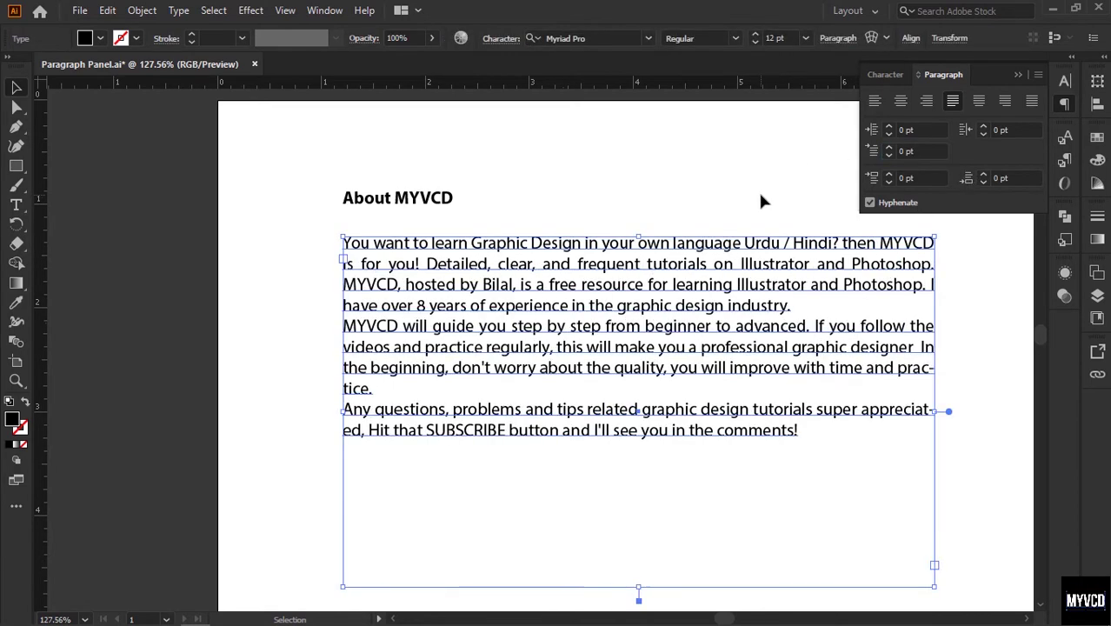
Reselect the paragraph frame and raise its space before paragraph through 22 pt, settling on 21 pt.
click(620, 200)
click(598, 306)
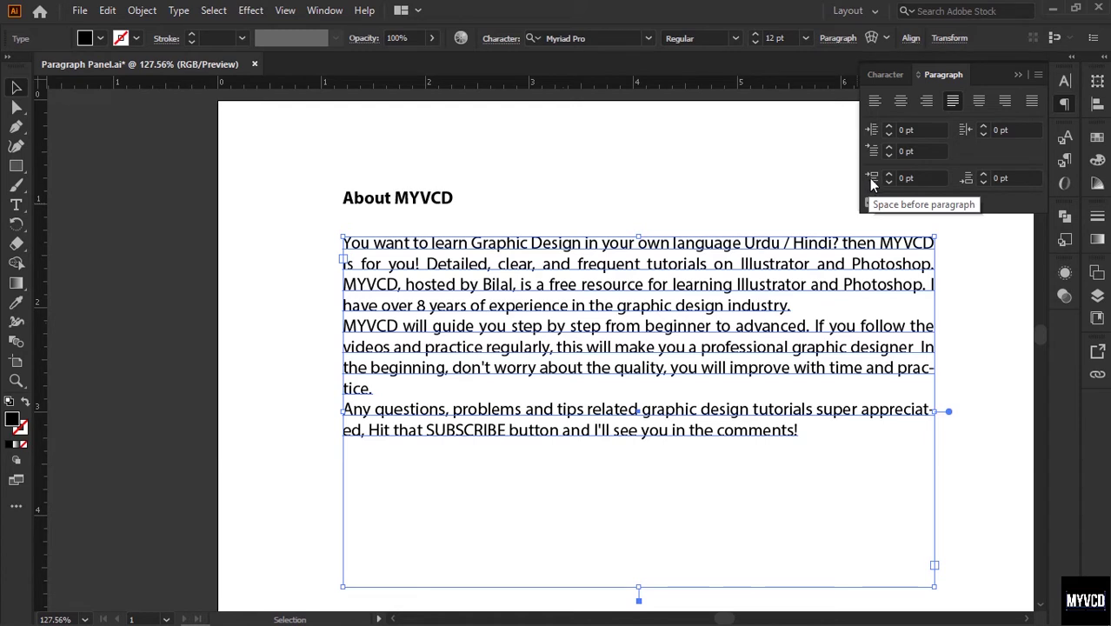
click(923, 177)
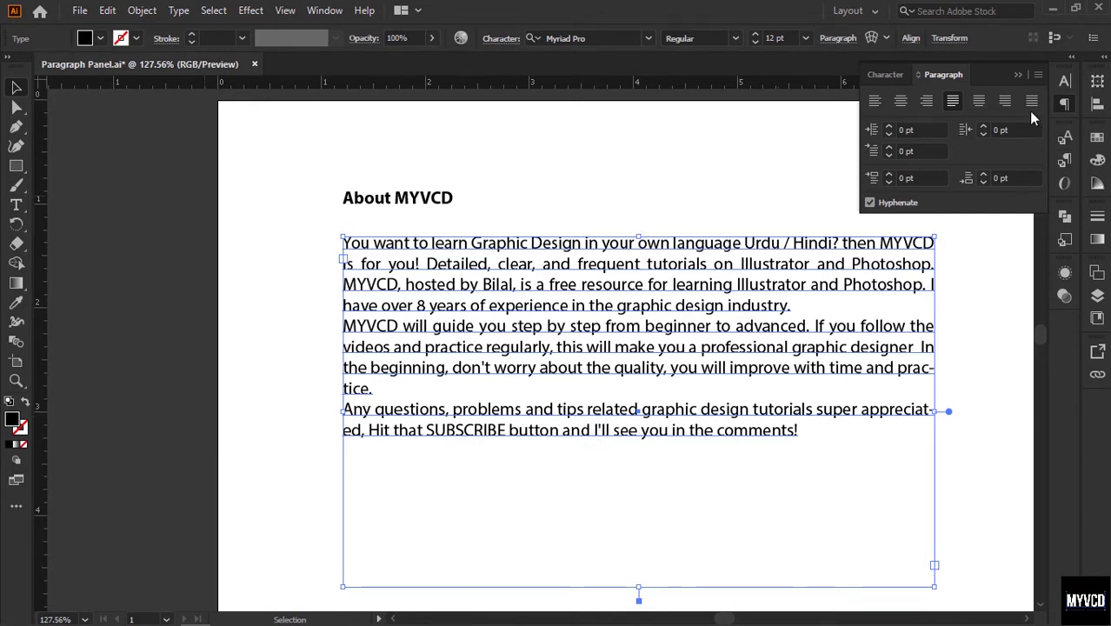
click(908, 177)
scroll(926, 177, up, 17)
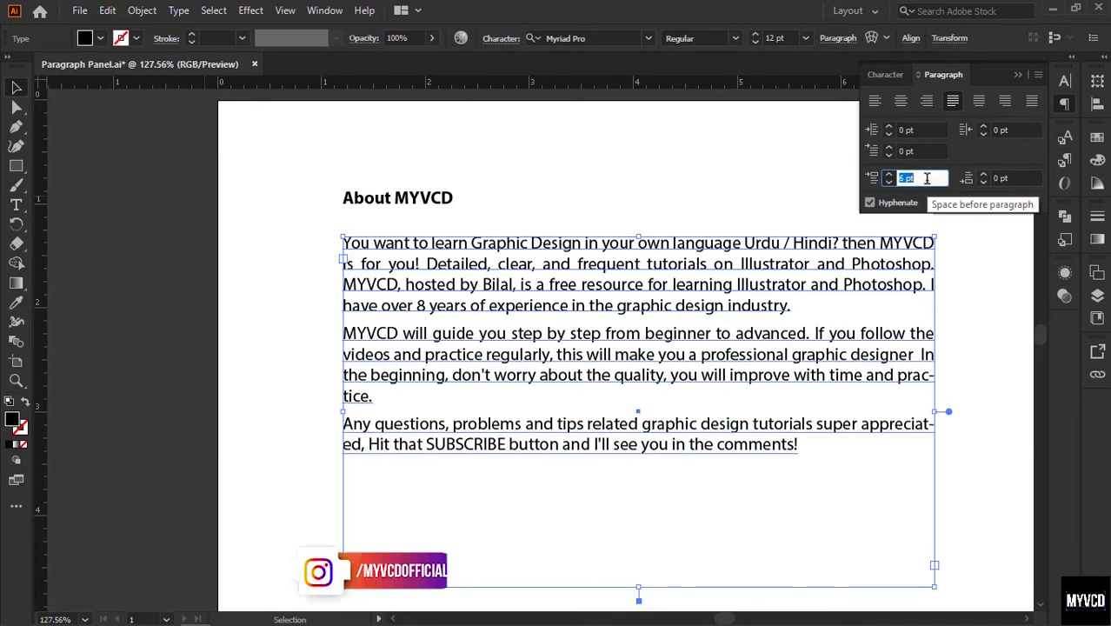
scroll(927, 178, up, 2)
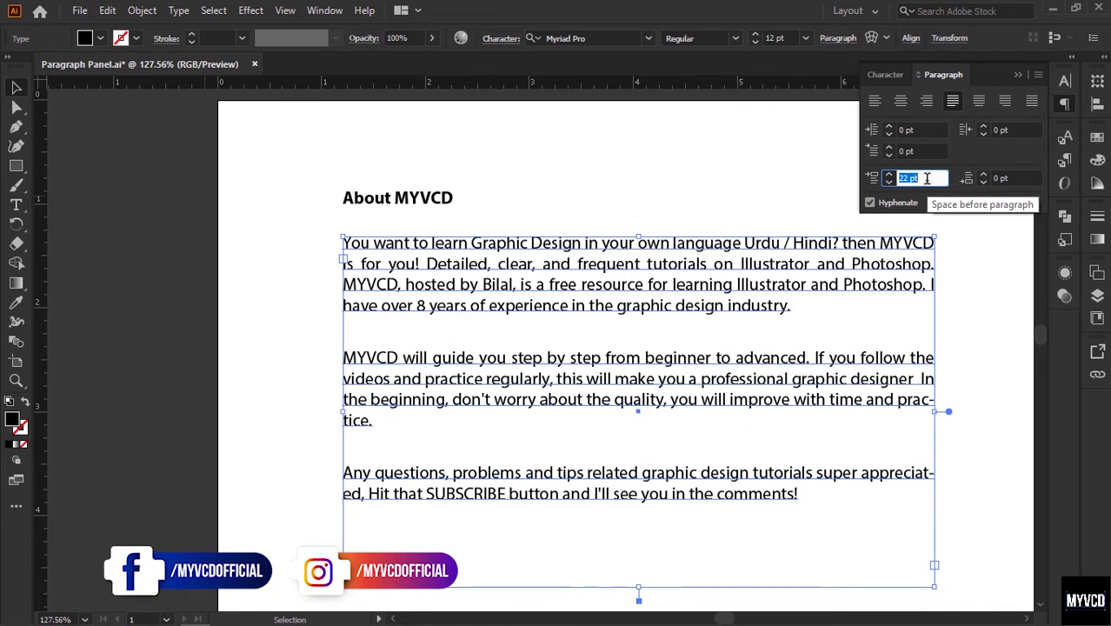
scroll(926, 179, up, 2)
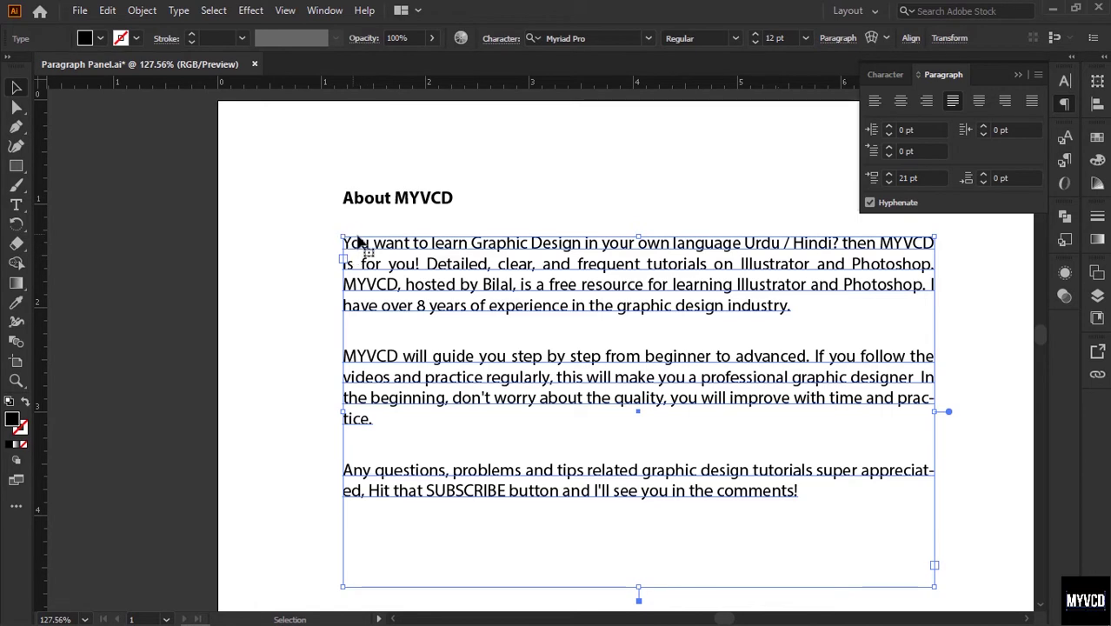
Lower the paragraph frame's space before paragraph to 17 pt, and reset it to 0 pt.
click(682, 341)
click(669, 332)
click(471, 483)
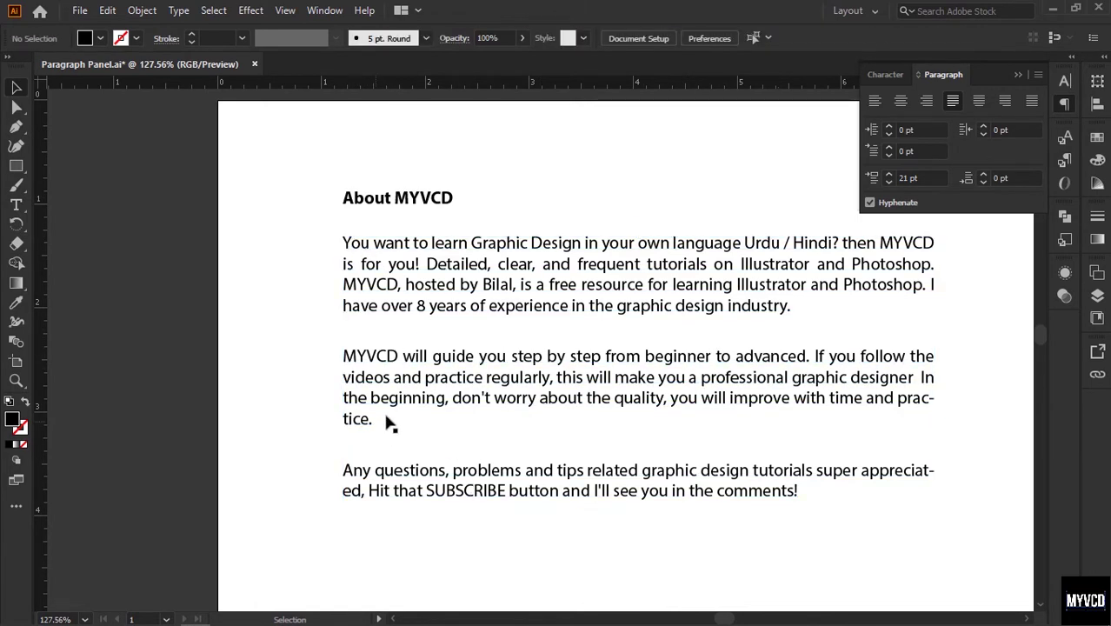
click(578, 382)
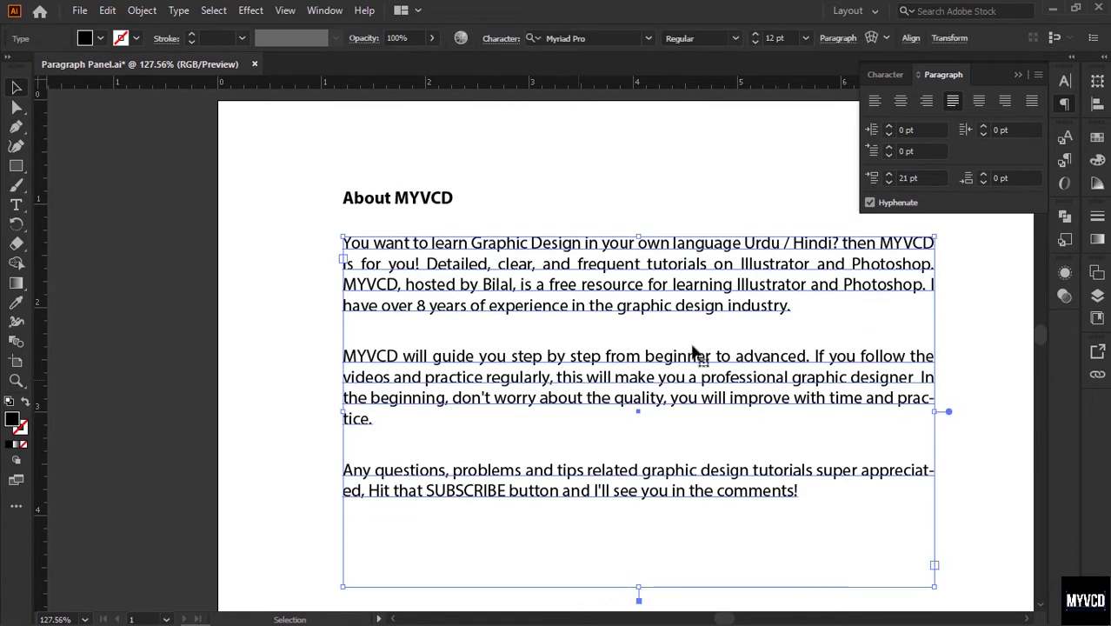
click(934, 176)
key(Down)
key(Down)
key(Down)
key(Down)
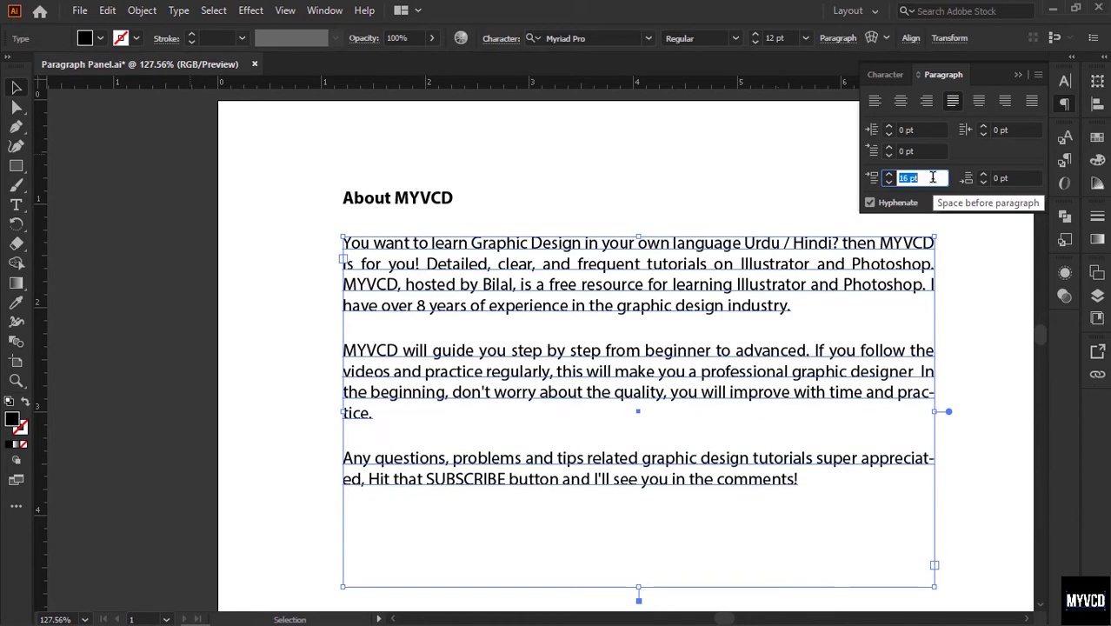
key(Return)
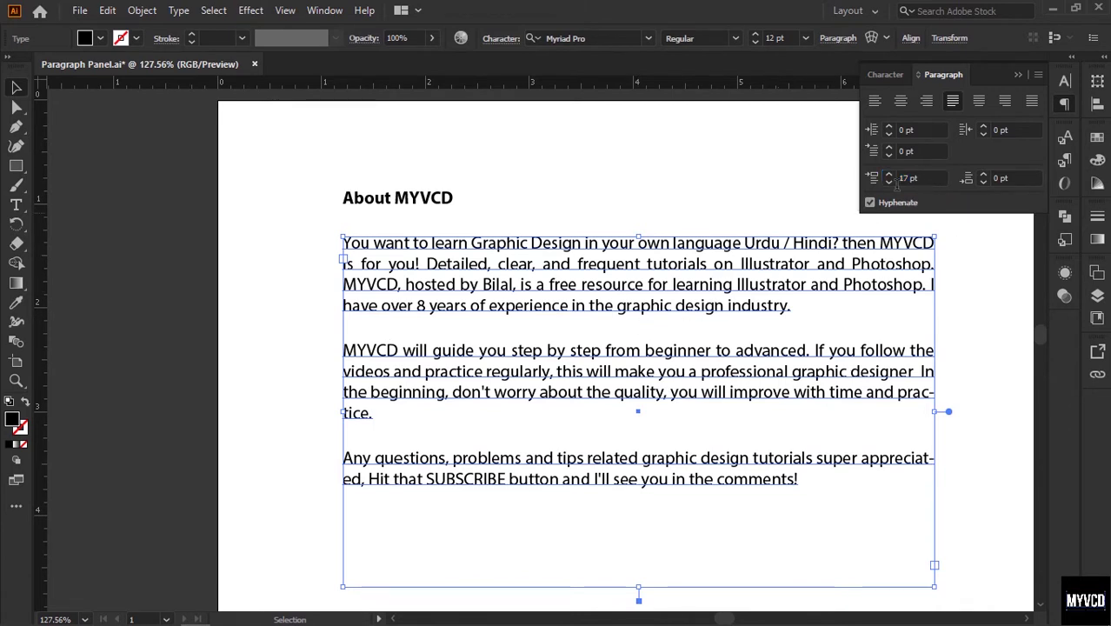
click(904, 178)
text(0)
key(Return)
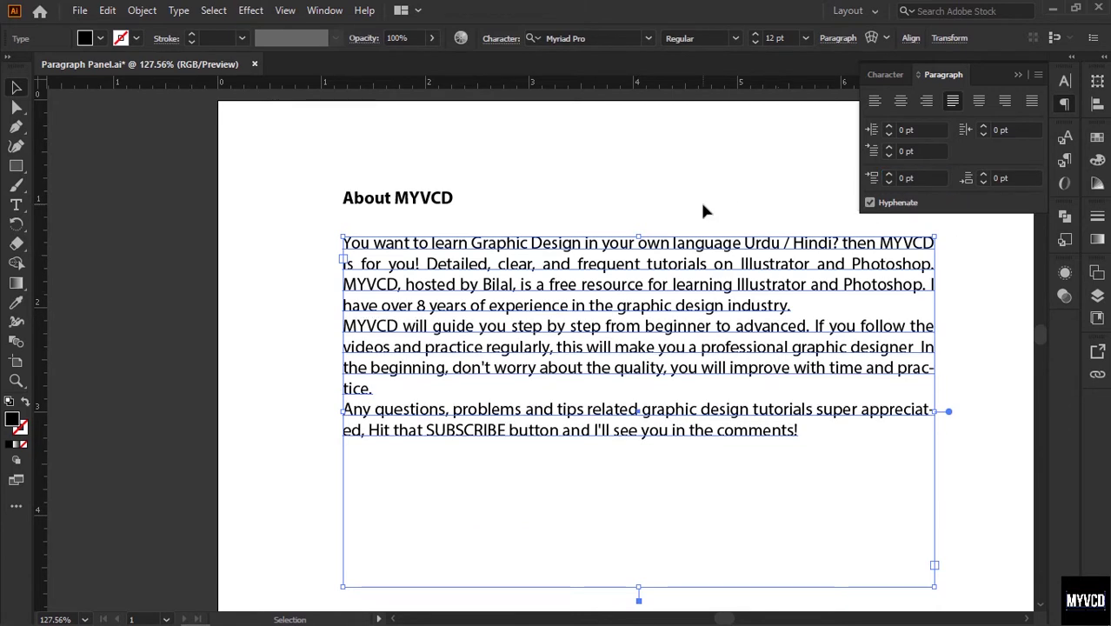
Insert two line breaks after the first paragraph to show manual spacing, and remove them again.
double_click(788, 306)
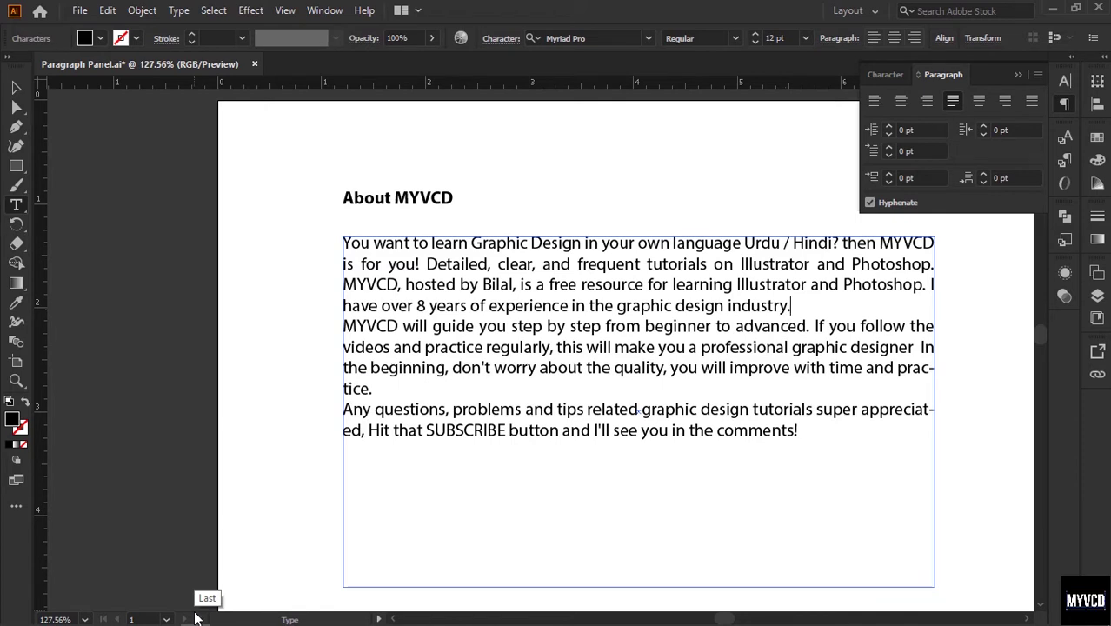
key(Return)
key(Return)
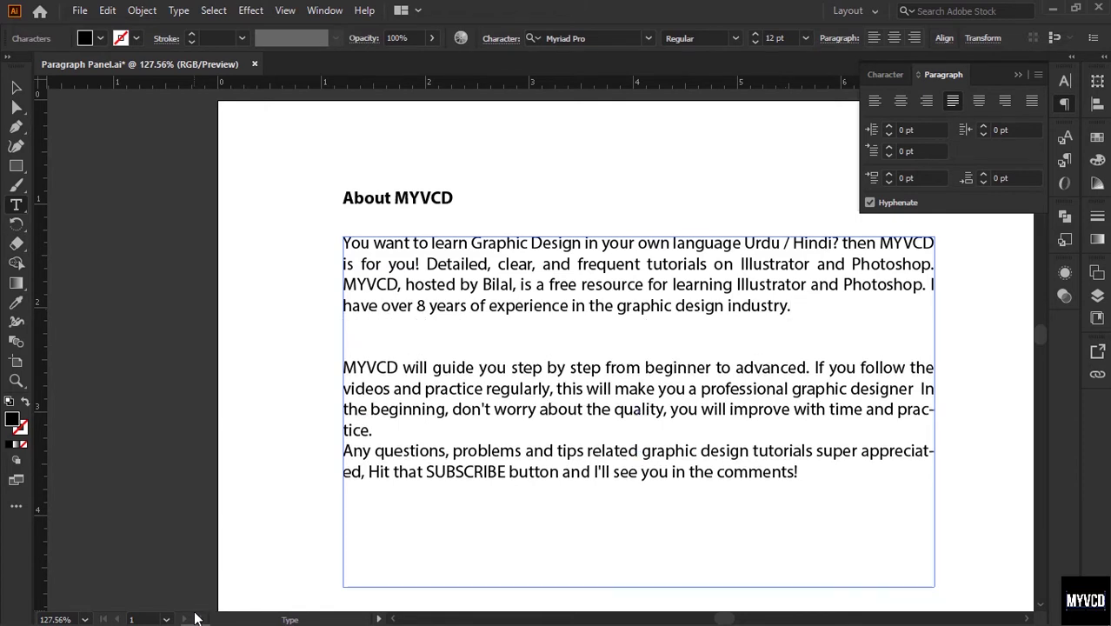
key(BackSpace)
key(BackSpace)
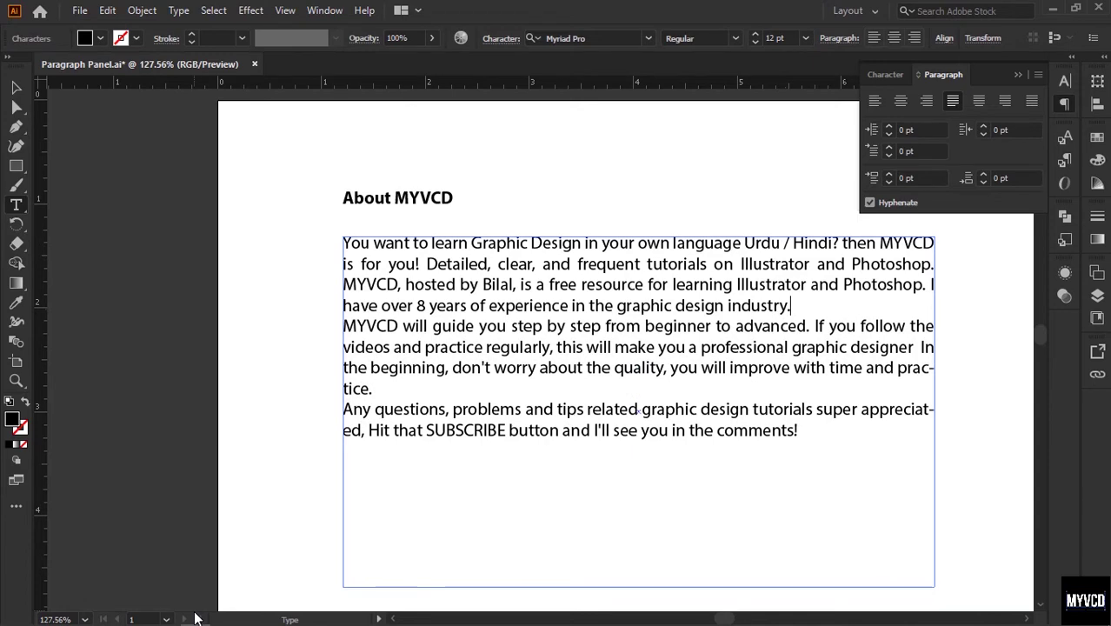
key(Escape)
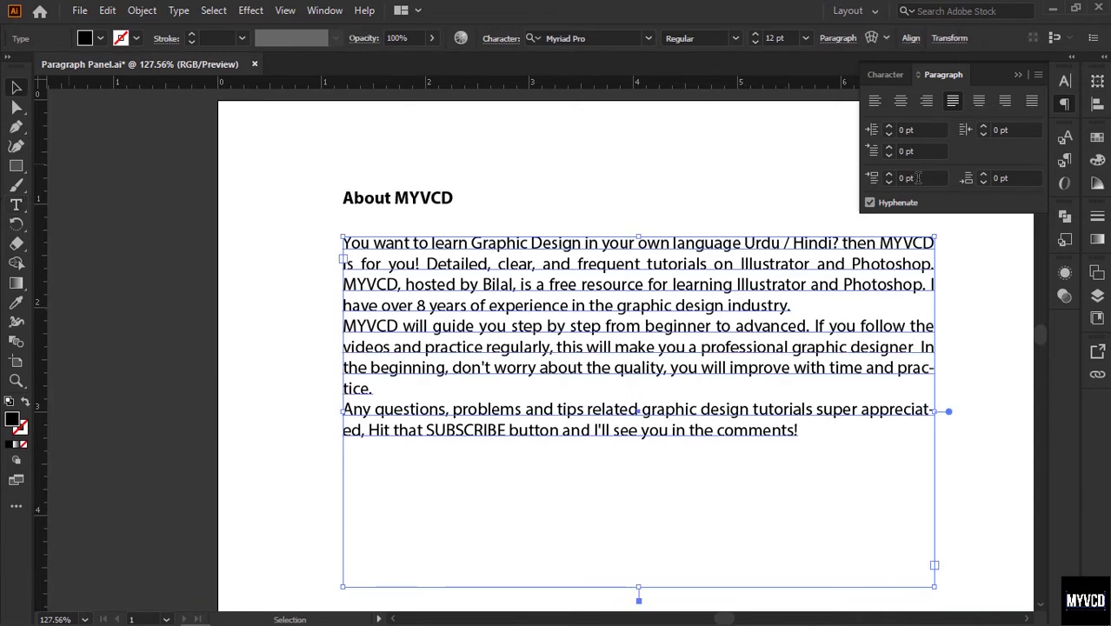
Raise the paragraph frame's space before paragraph to 12 pt, and bring it back down to 0 pt.
click(918, 178)
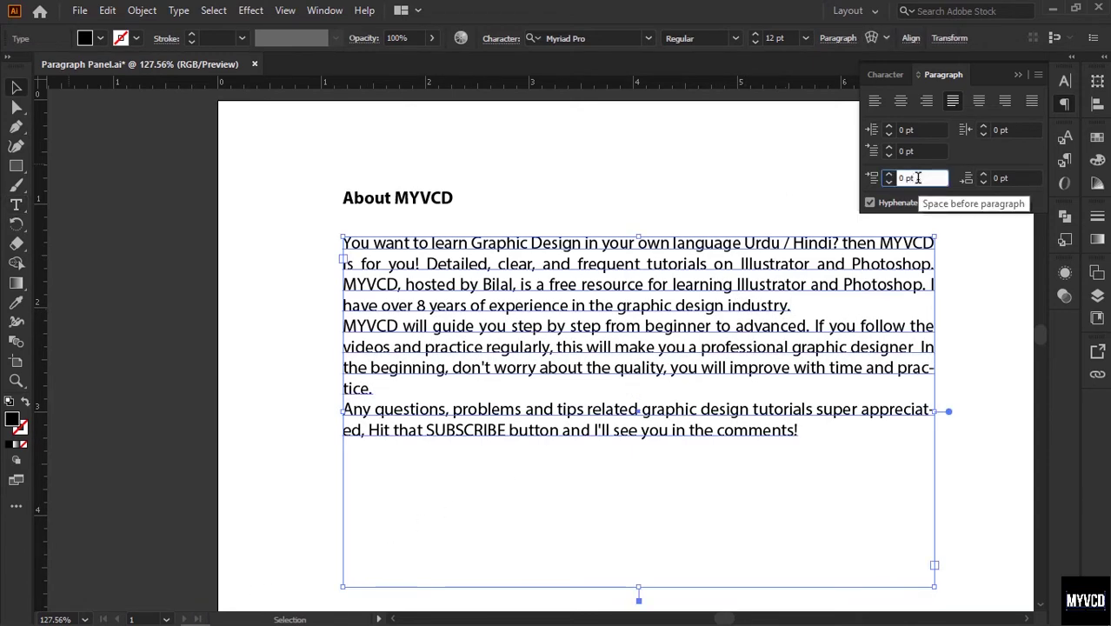
key(Up)
key(Up)
key(Up)
key(Up)
key(Up)
key(Up)
key(Up)
key(Up)
key(Up)
key(Up)
key(Up)
key(Up)
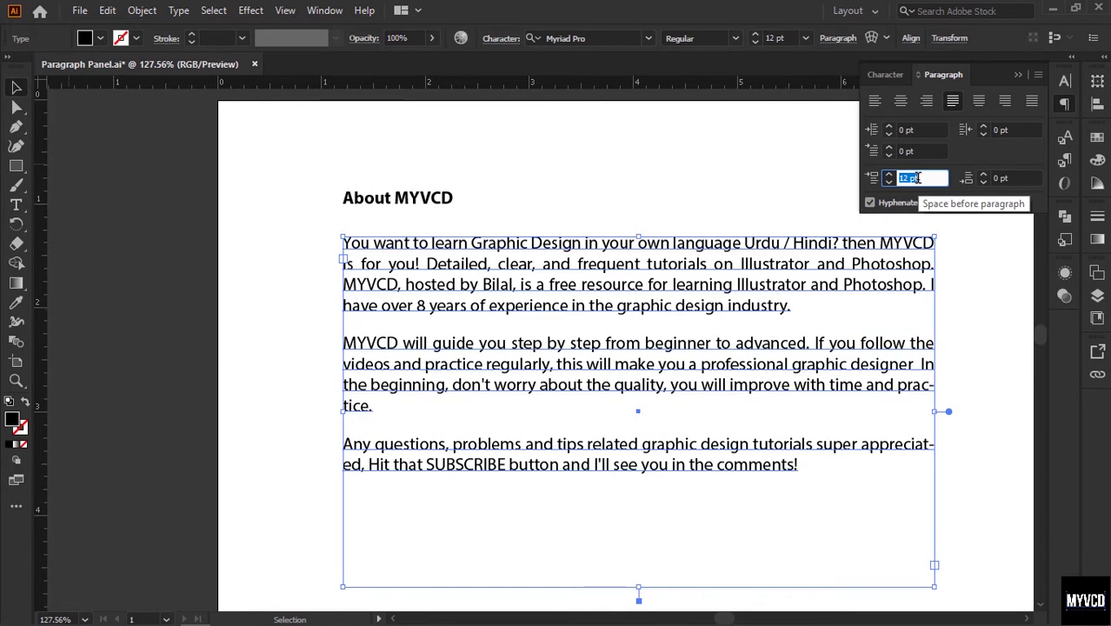
key(Down)
key(Down)
key(Down)
key(Down)
key(Down)
key(Down)
key(Down)
key(Down)
key(Down)
key(Down)
key(Down)
key(Down)
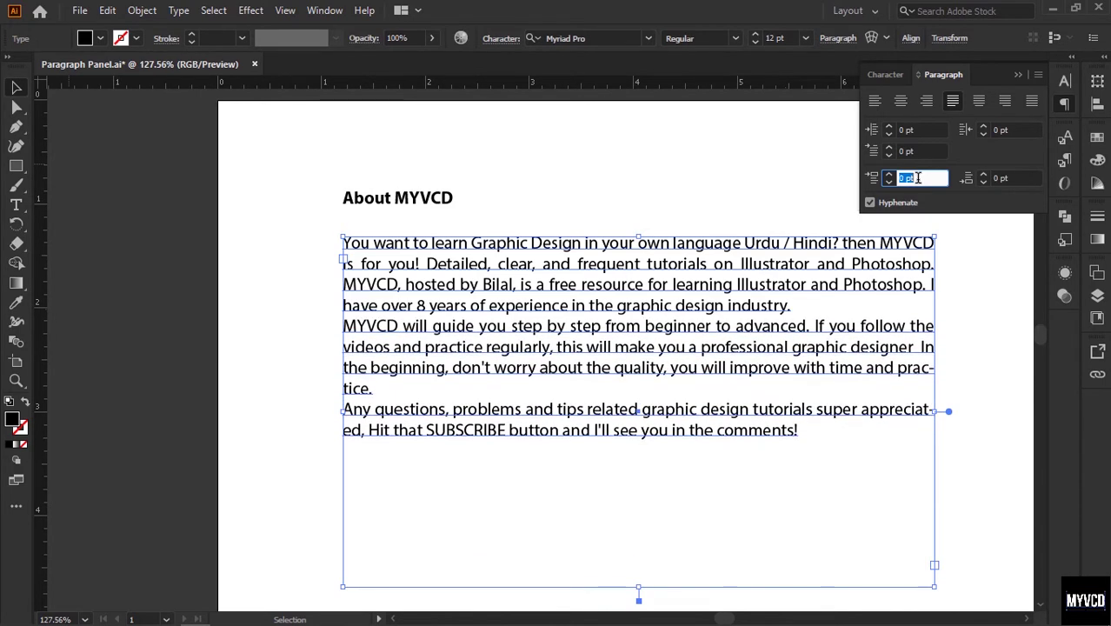
Vary the space before paragraph repeatedly between low values and 7 pt, ending at 5 pt.
key(Up)
key(Up)
key(Up)
key(Up)
key(Up)
key(Up)
key(Up)
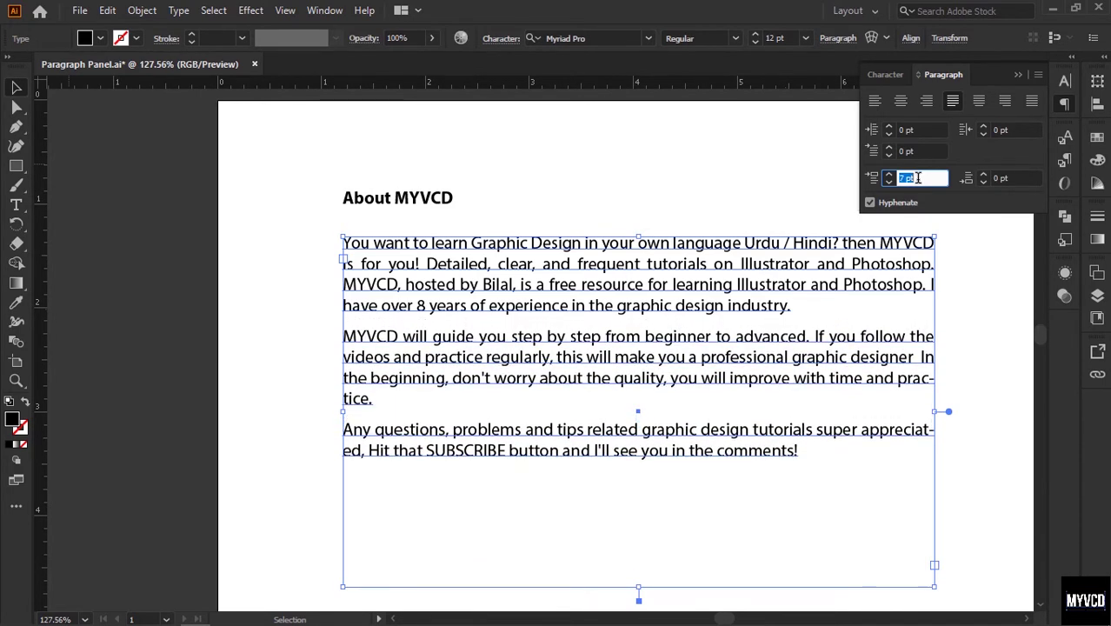
key(Down)
key(Down)
key(Down)
key(Down)
key(Down)
key(Down)
key(Up)
key(Up)
key(Up)
key(Up)
key(Up)
key(Down)
key(Down)
key(Down)
key(Down)
key(Down)
key(Up)
key(Up)
key(Up)
key(Up)
key(Up)
key(Up)
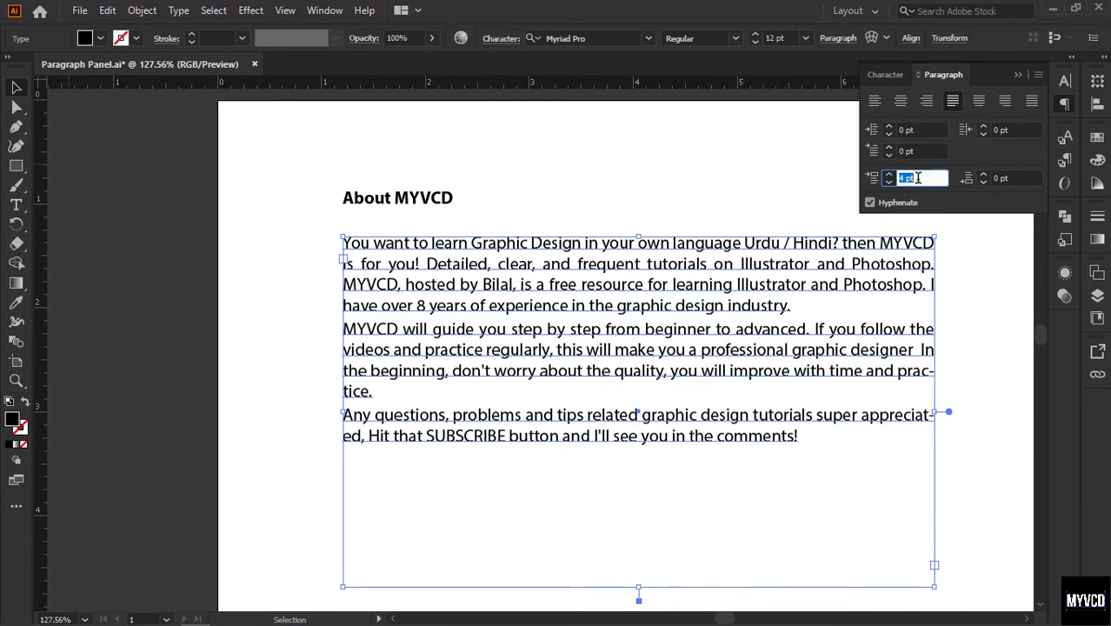
key(Down)
key(Down)
key(Down)
key(Down)
key(Down)
key(Up)
key(Up)
key(Up)
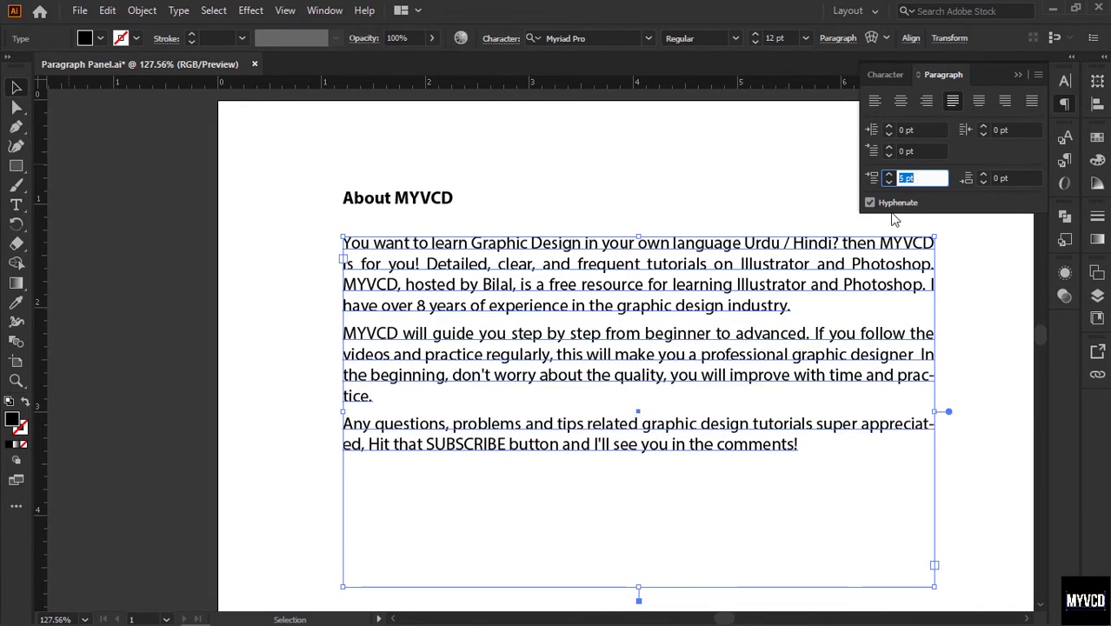
Add extra line breaks at the end of the first paragraph for comparison, and delete them.
double_click(789, 307)
key(Return)
key(Return)
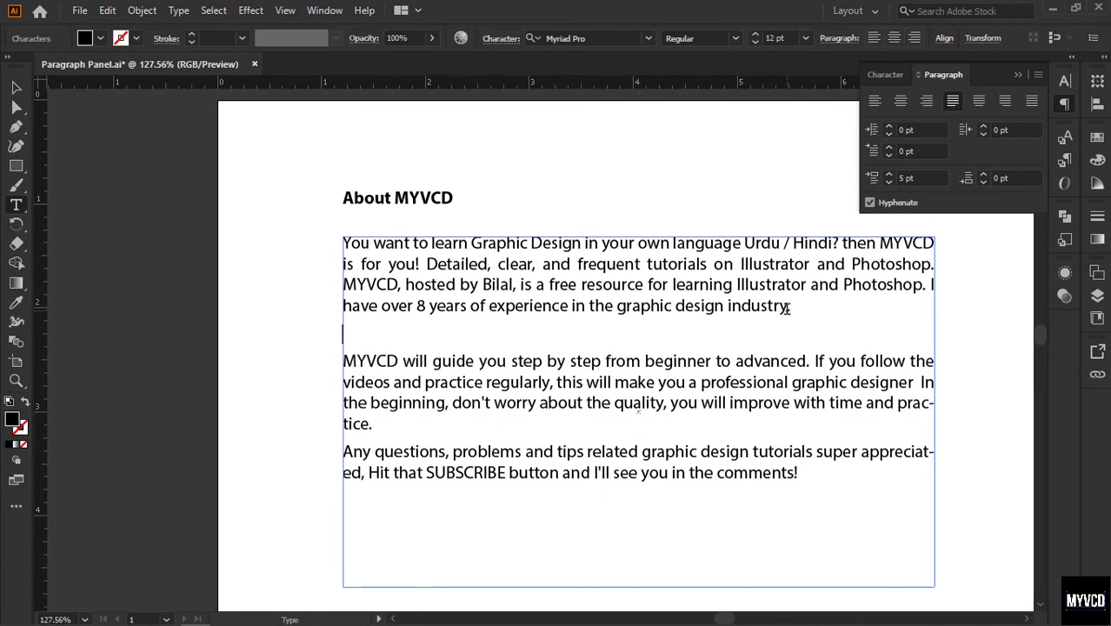
key(BackSpace)
key(BackSpace)
key(Escape)
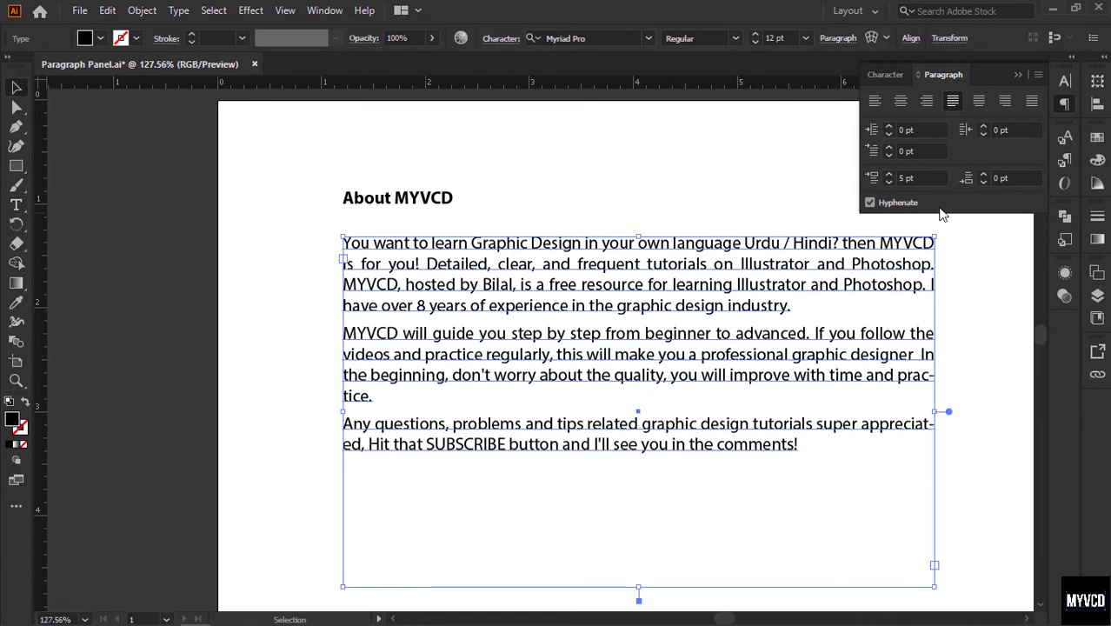
Raise the paragraph frame's space before paragraph to 16 pt.
click(923, 178)
key(Up)
key(Up)
key(Up)
key(Up)
key(Up)
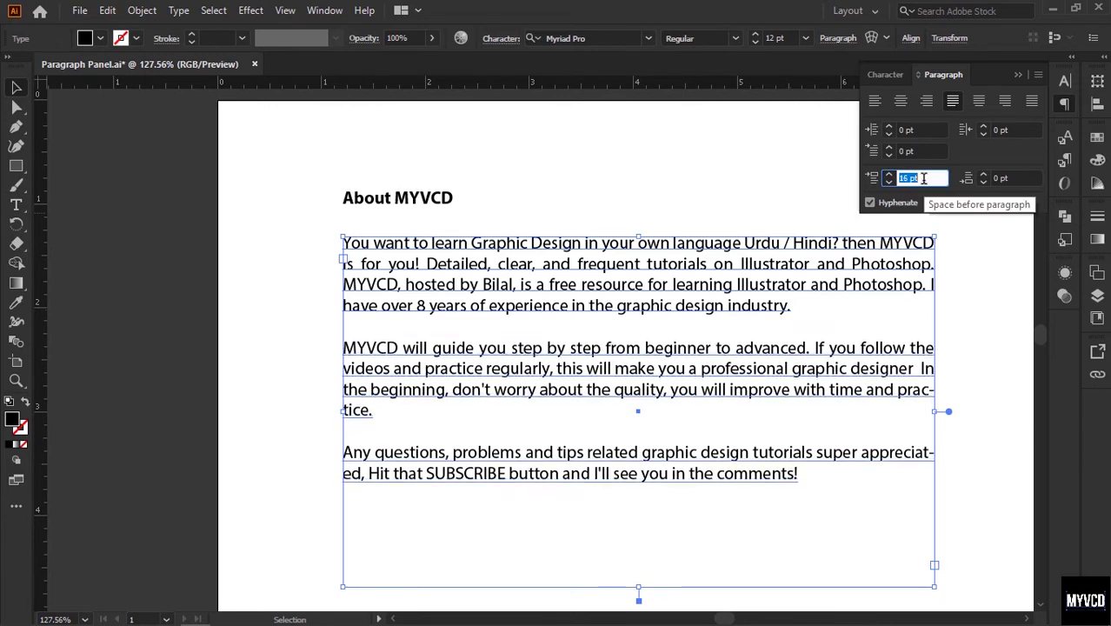
Reduce the paragraph frame's space before paragraph, and set it to 10 pt.
key(Down)
key(Down)
key(Down)
key(Down)
key(Down)
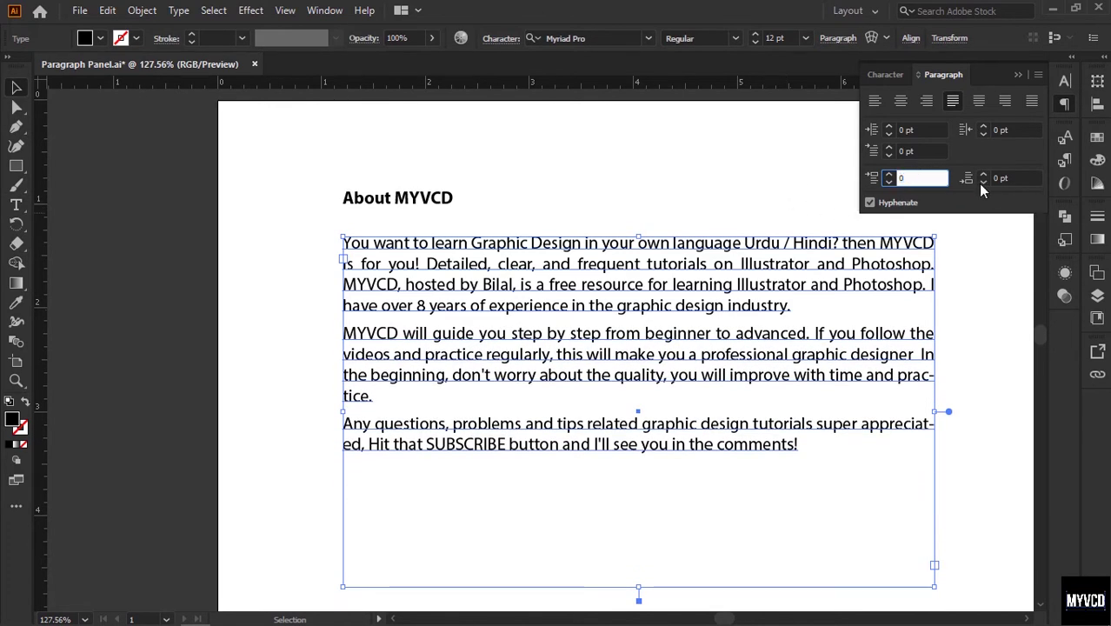
text(10)
key(Return)
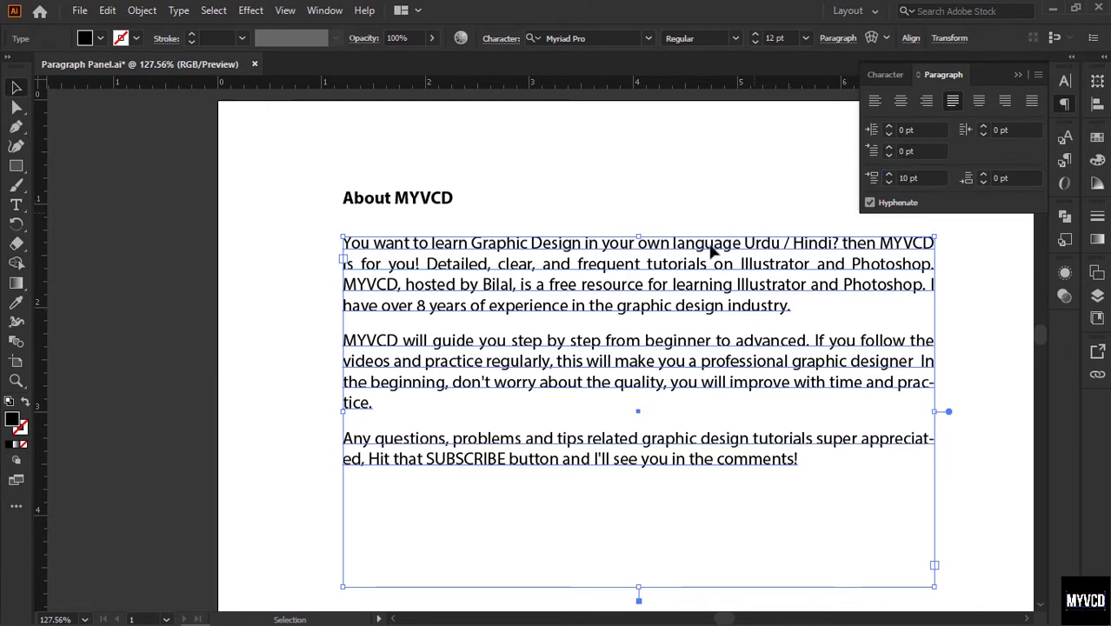
Increase the frame's space after paragraph to 12 pt, and check the gap between the first two paragraphs.
click(1000, 178)
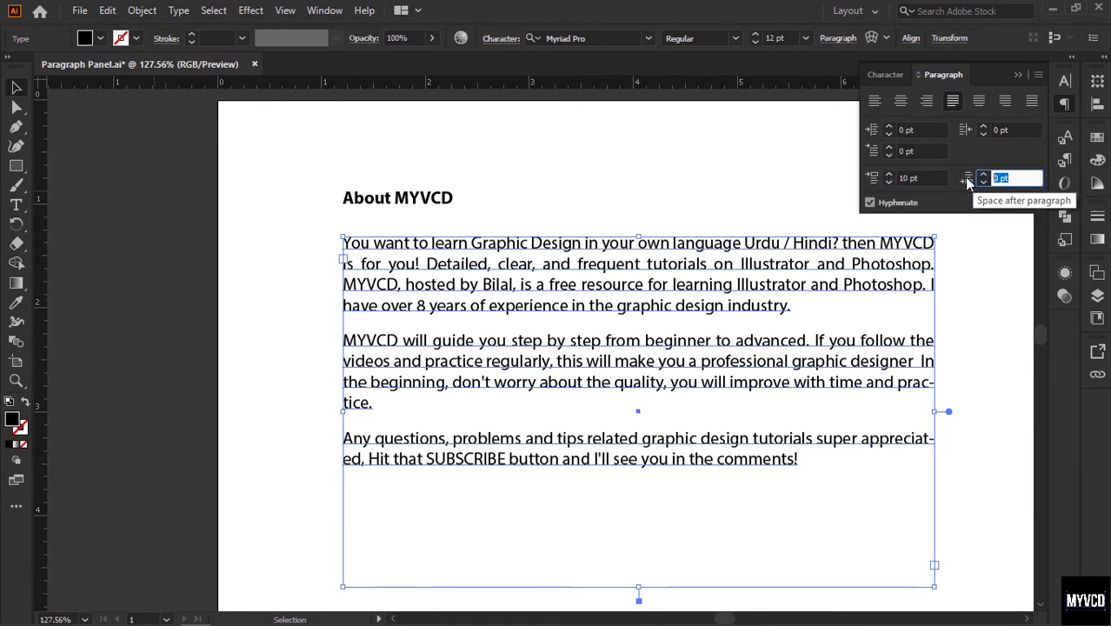
click(1011, 179)
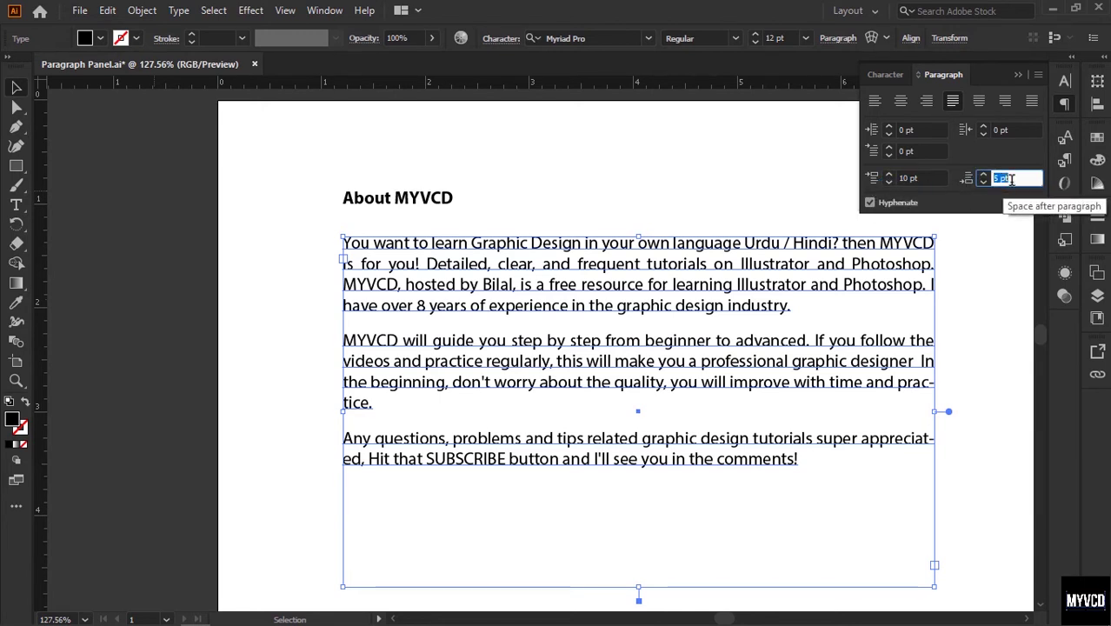
scroll(1011, 179, up, 7)
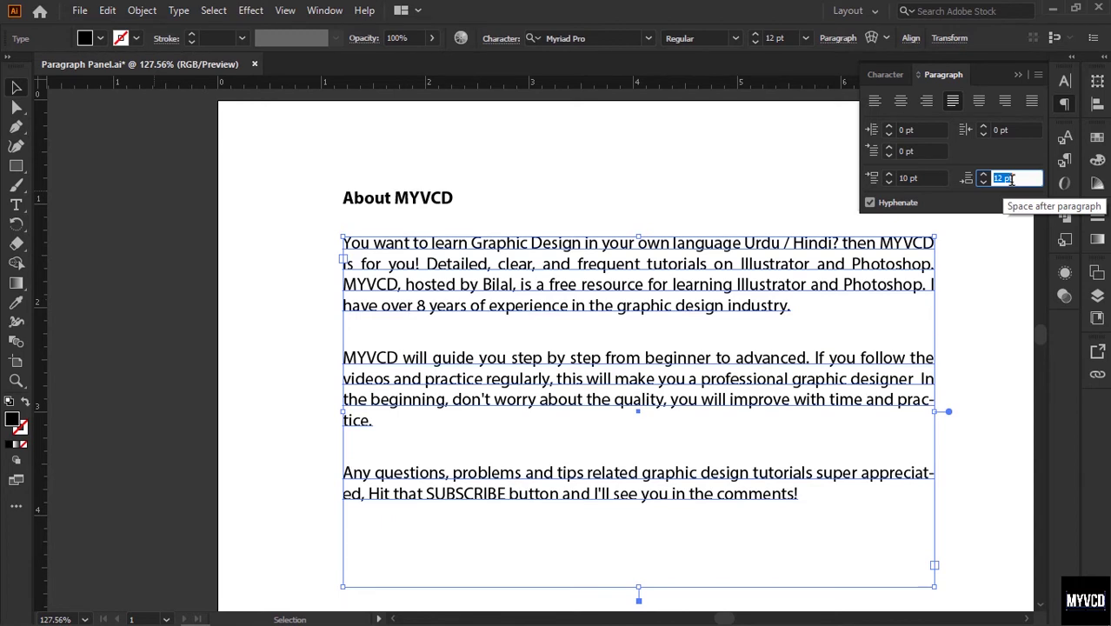
click(600, 387)
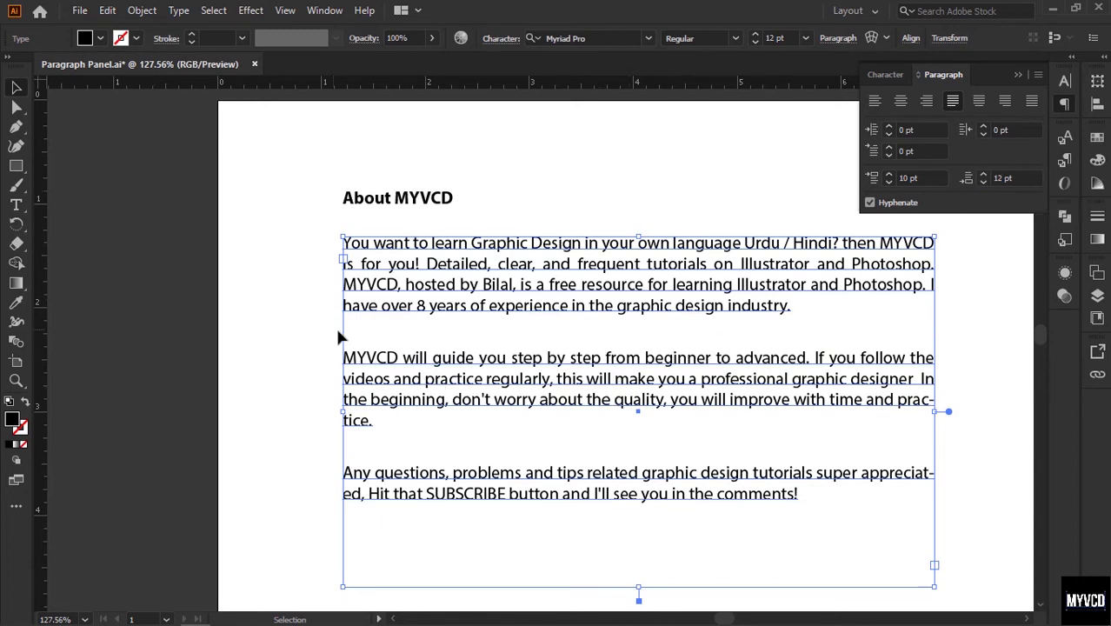
click(437, 322)
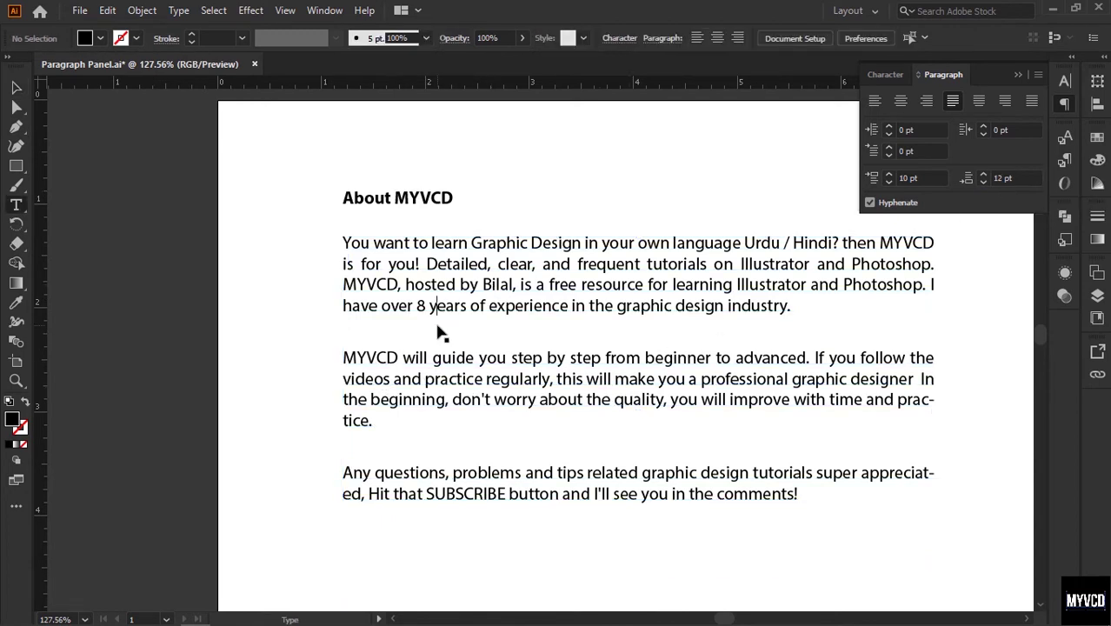
double_click(414, 358)
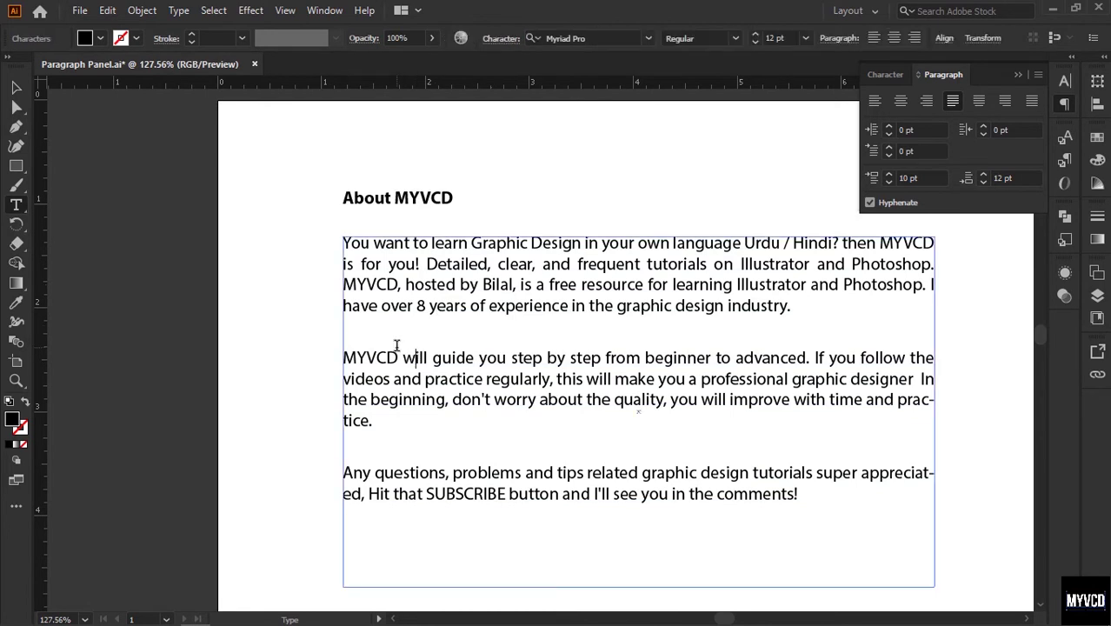
key(Escape)
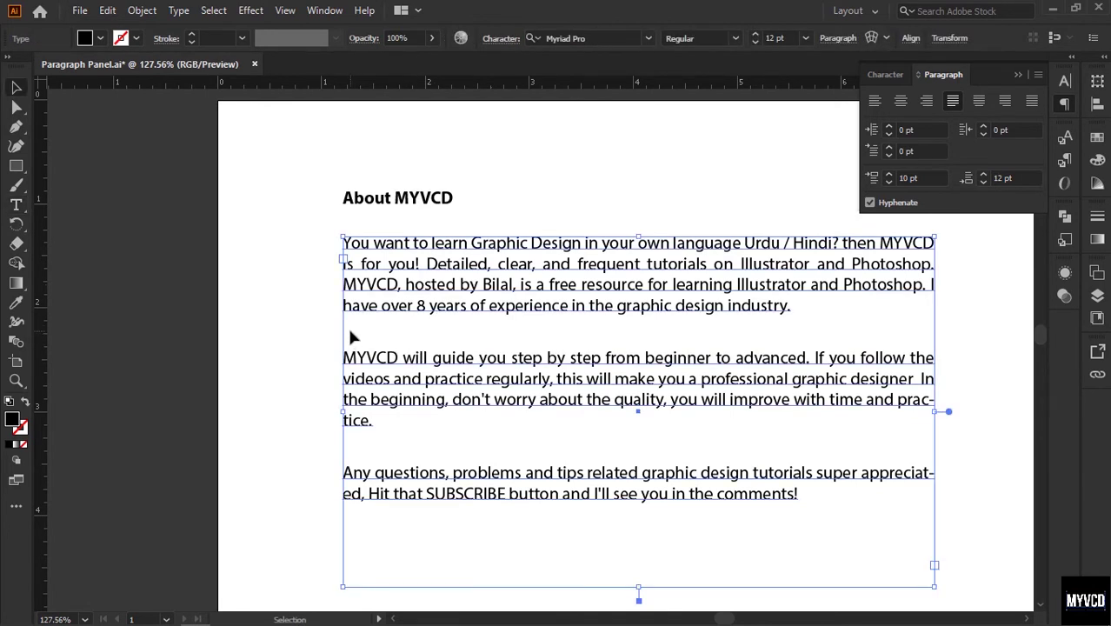
Reset the paragraph frame's space after paragraph to 0 pt.
click(1008, 177)
text(0)
key(Return)
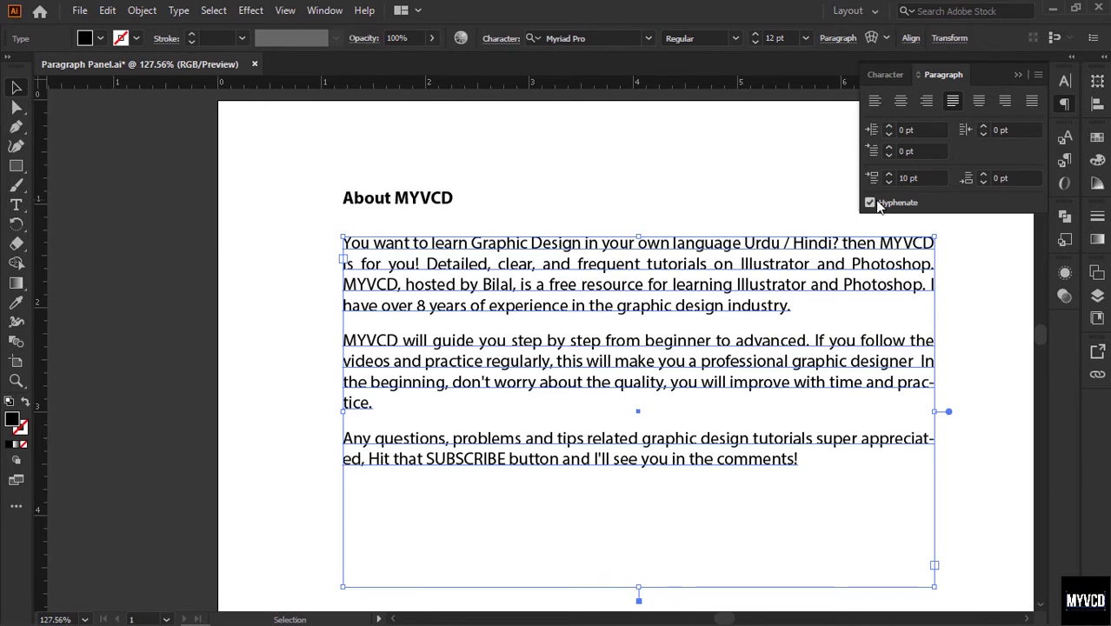
Toggle automatic hyphenation off and back on for the paragraph frame to compare the line endings.
click(909, 200)
click(909, 200)
click(904, 204)
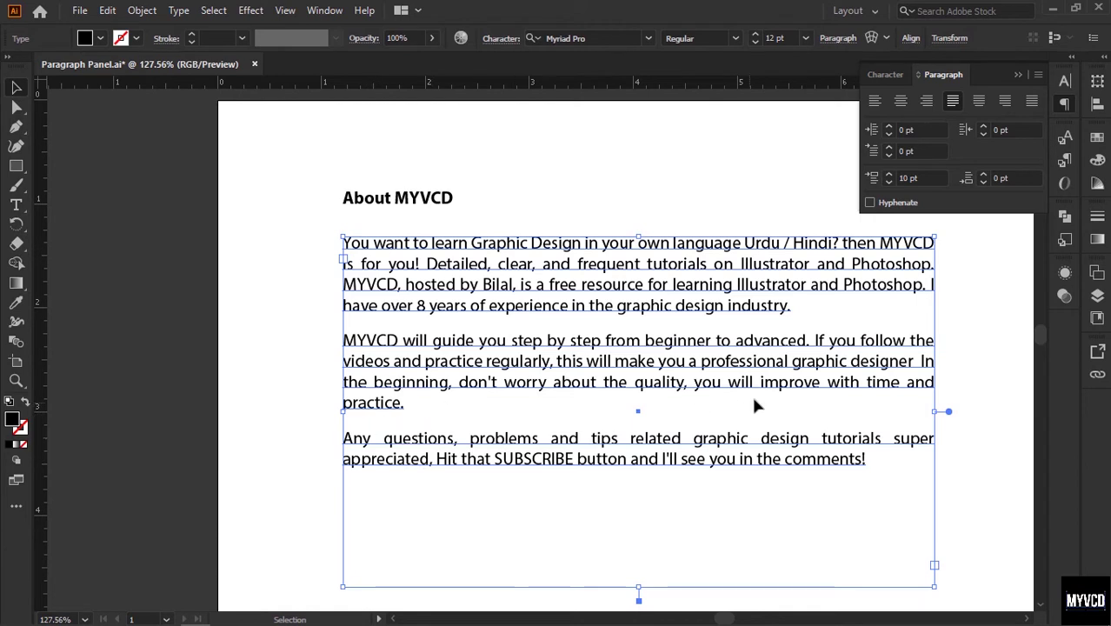
click(899, 205)
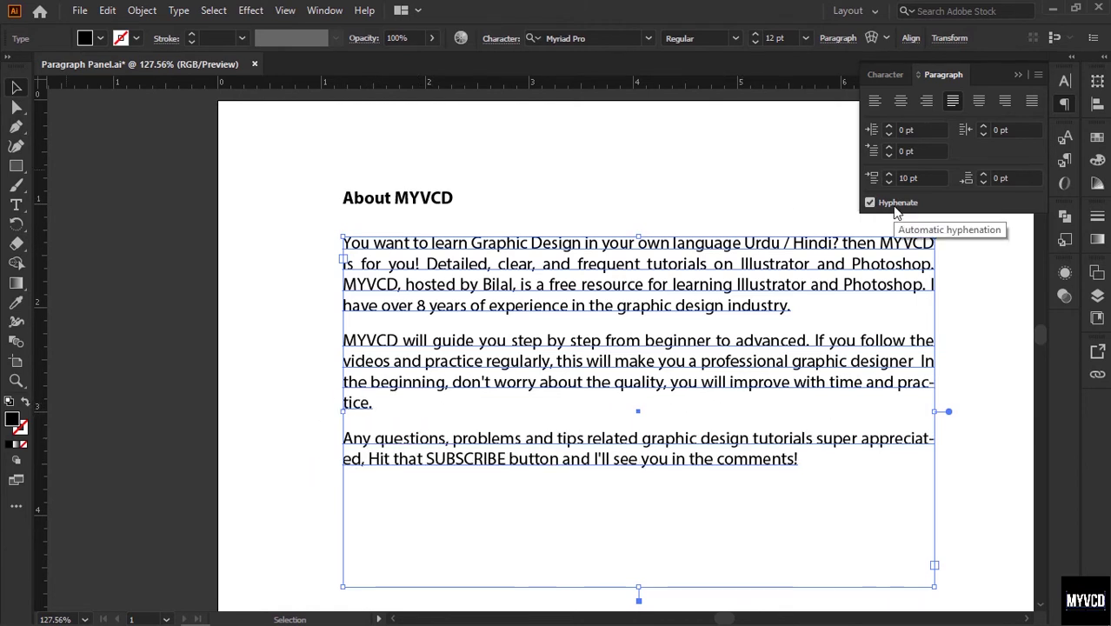
Examine the hyphenated words at the line ends of the second and third paragraphs up close.
click(793, 317)
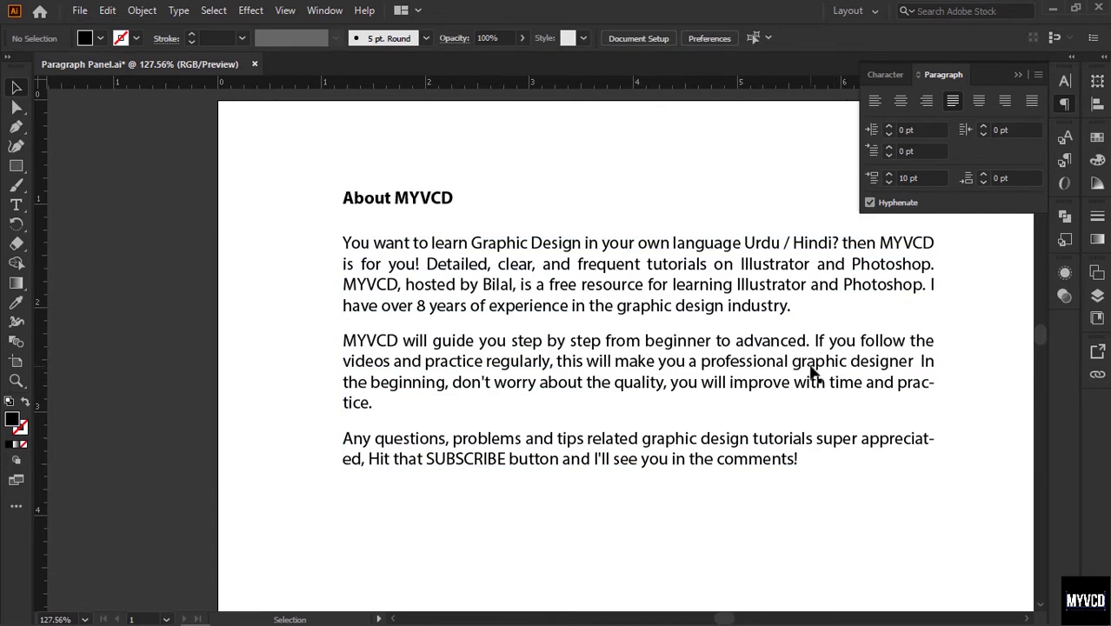
click(720, 375)
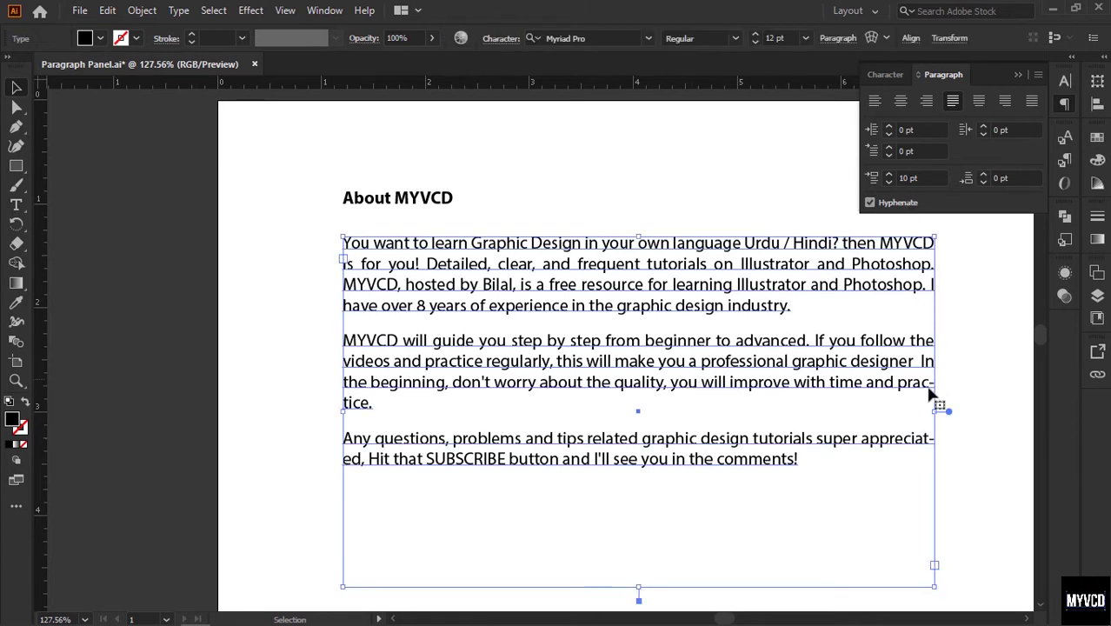
key(ctrl+space)
drag(873, 316, 985, 535)
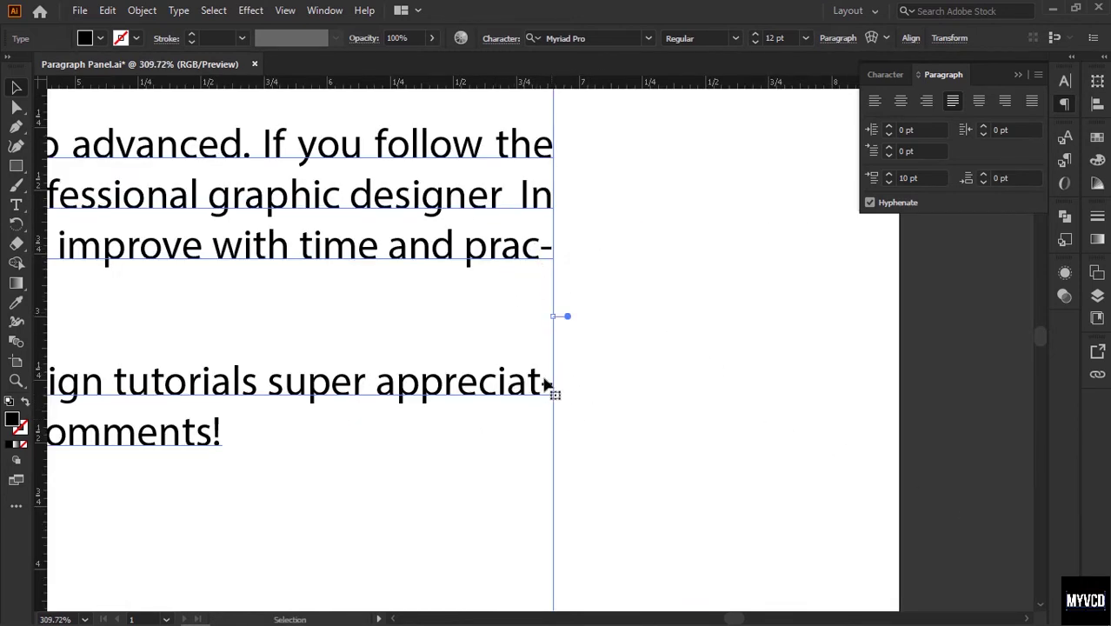
key(ctrl+alt+space)
ctrl+alt+click(533, 306)
ctrl+alt+click(536, 308)
ctrl+alt+click(535, 308)
ctrl+alt+click(536, 307)
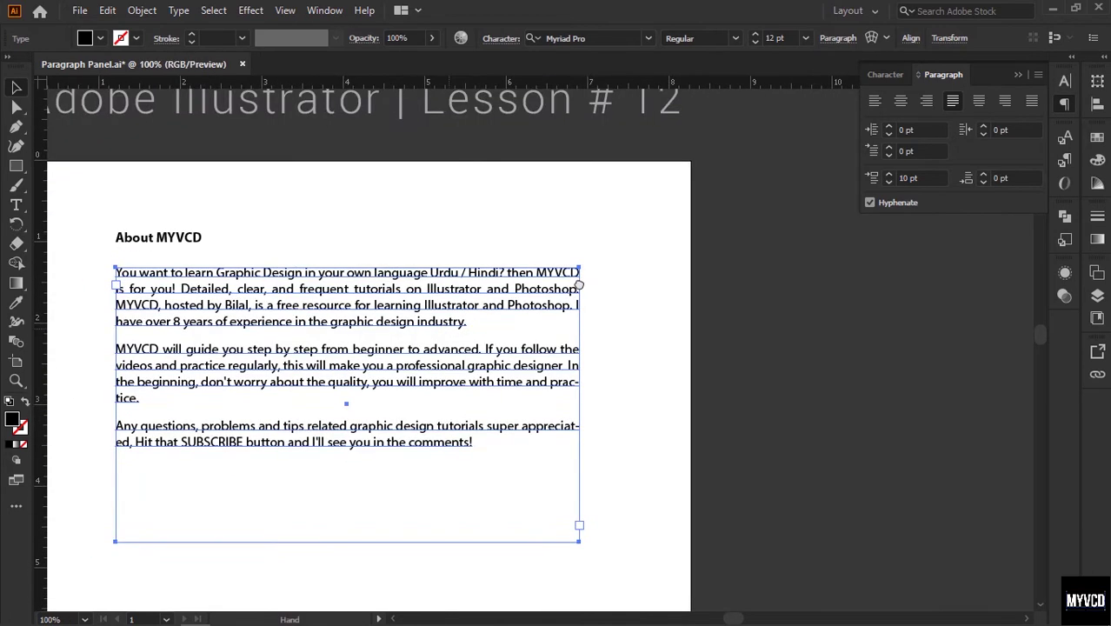
Turn off automatic hyphenation for the paragraph frame.
click(904, 212)
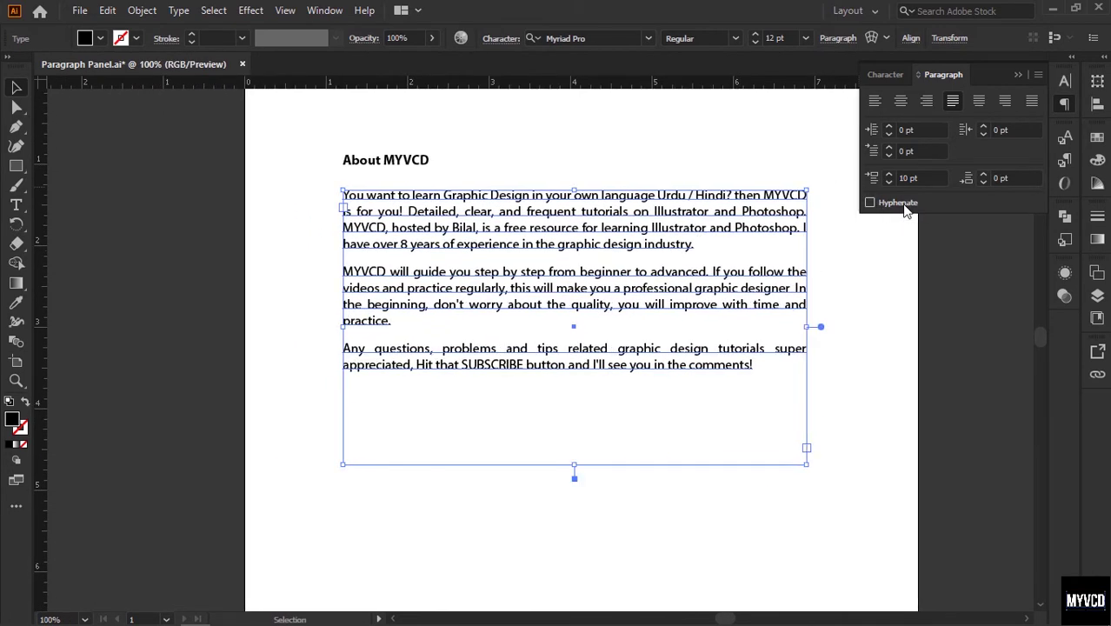
click(826, 307)
click(739, 305)
Try a minimum word spacing of 10% with preview in the Justification settings, and cancel the dialog.
click(1038, 76)
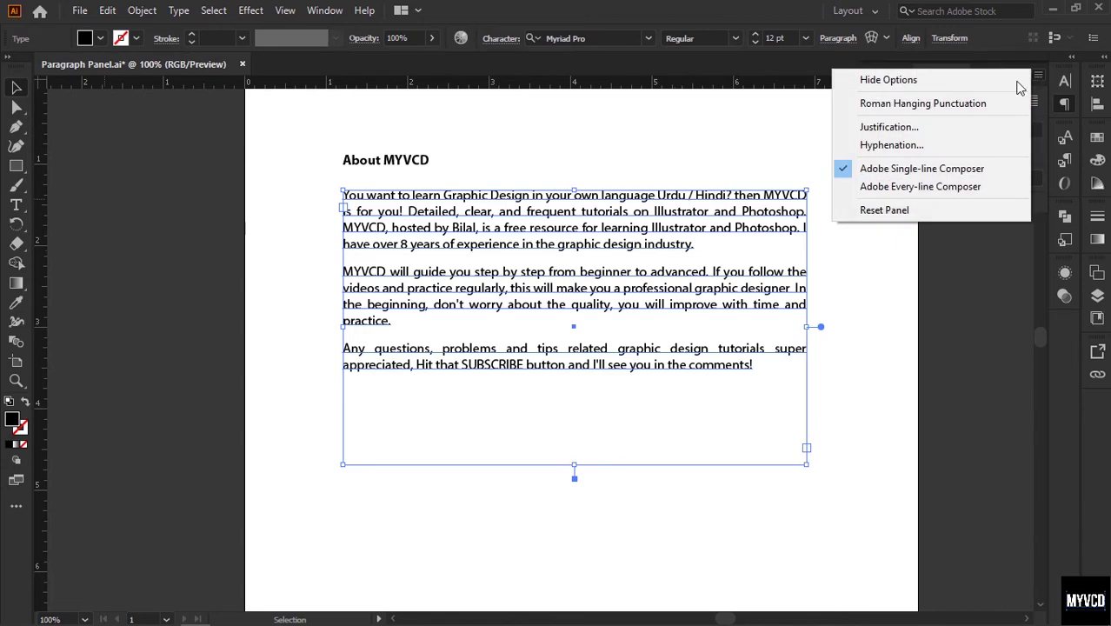
click(878, 126)
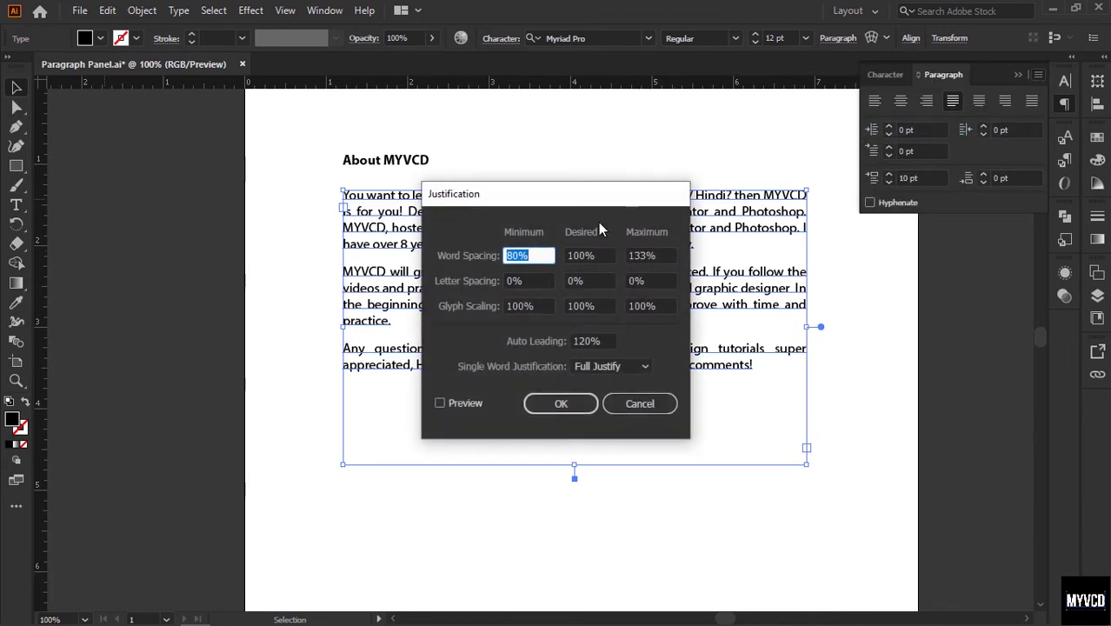
drag(582, 200, 947, 197)
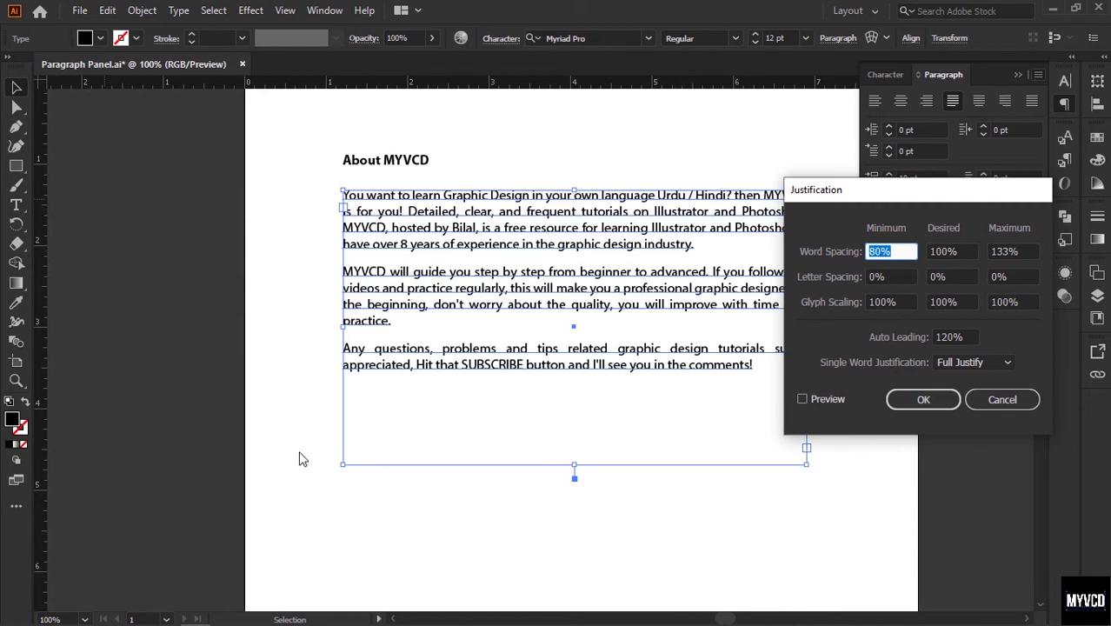
text(10)
key(Tab)
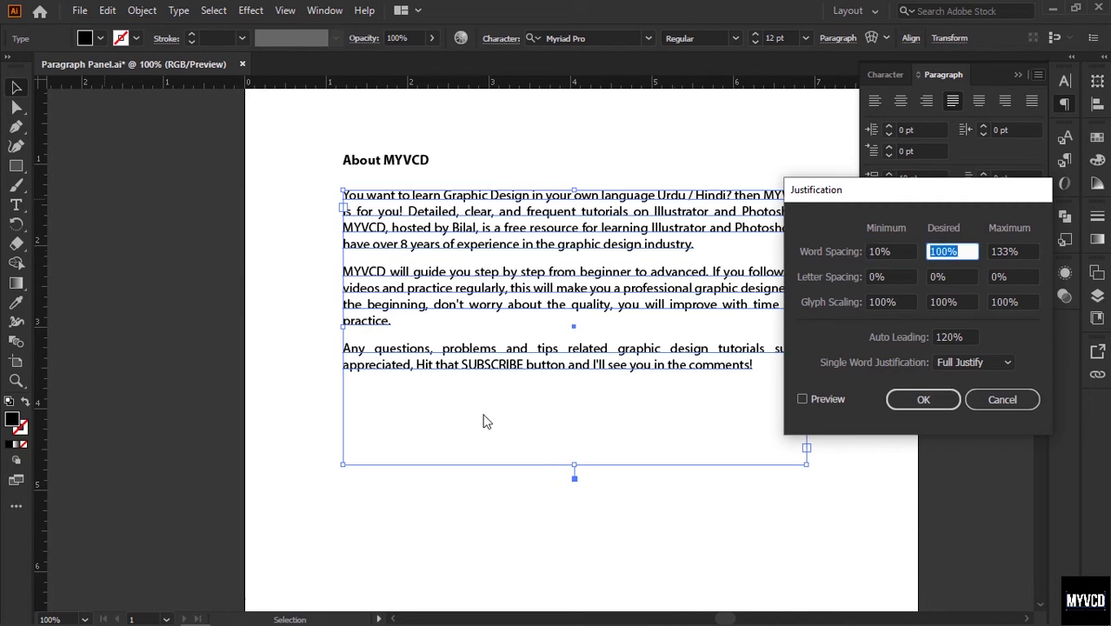
click(803, 399)
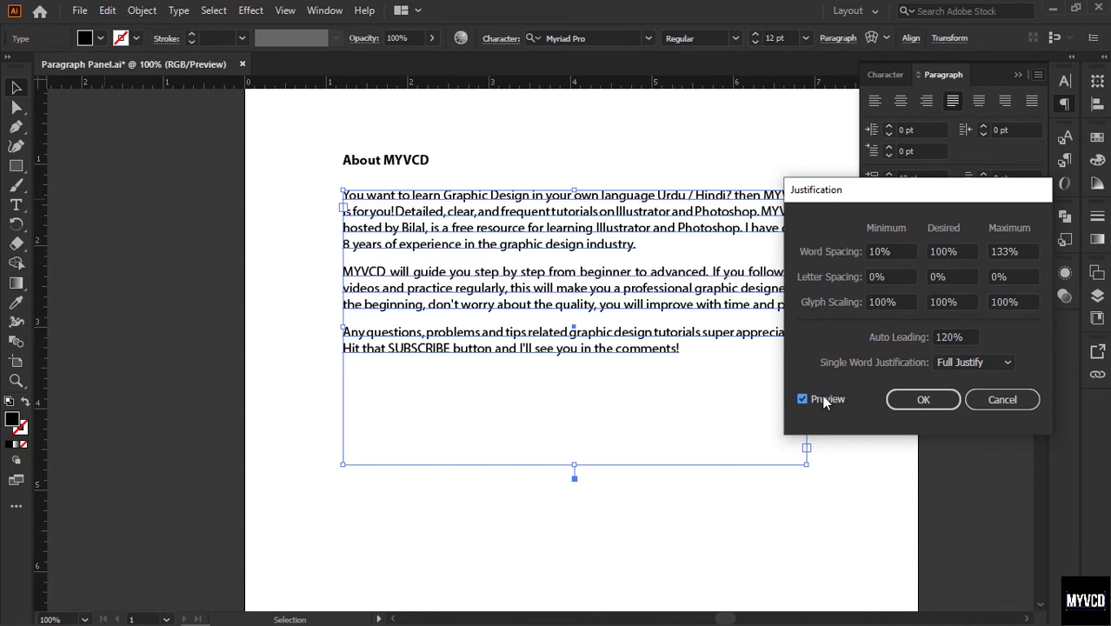
drag(897, 251, 851, 255)
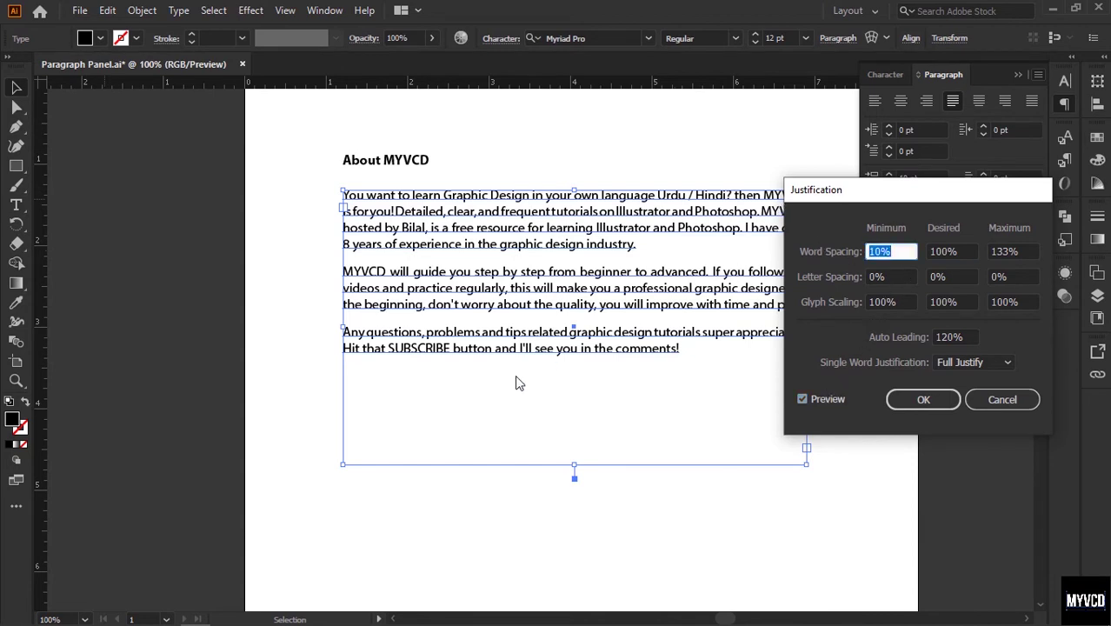
click(823, 398)
key(Escape)
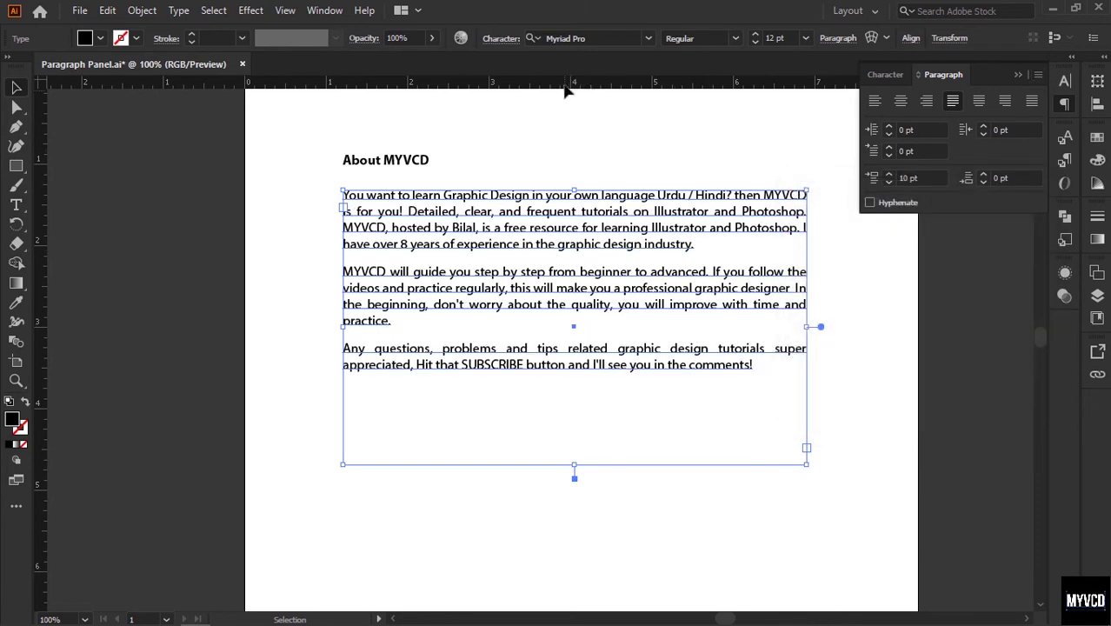
Place a horizontal guide just beneath the last line of text, and reselect the paragraph frame.
drag(565, 91, 803, 370)
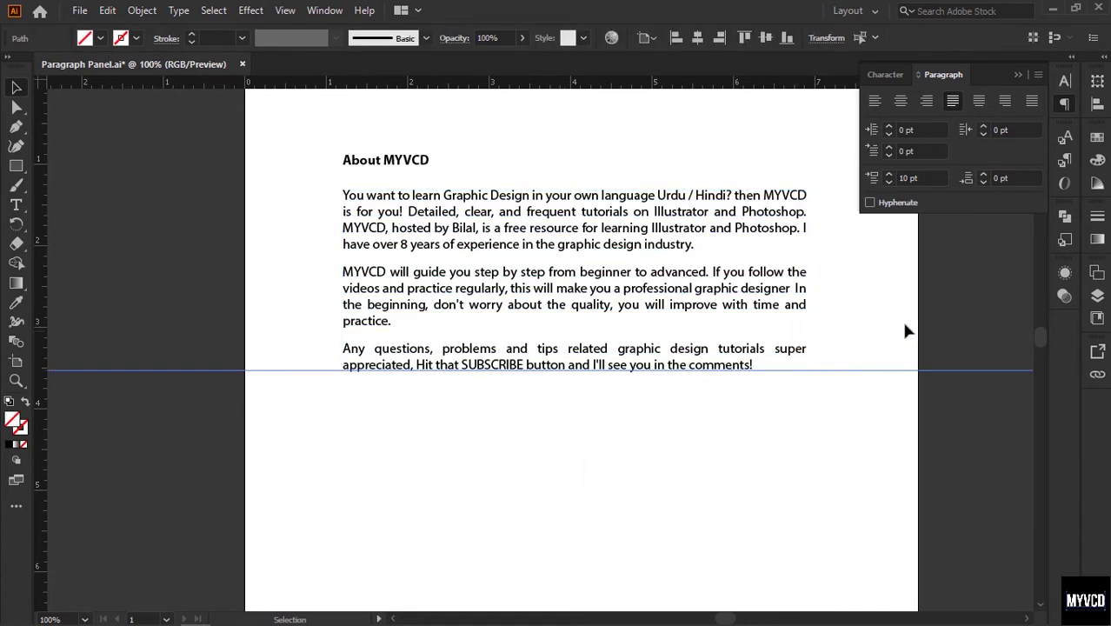
click(773, 290)
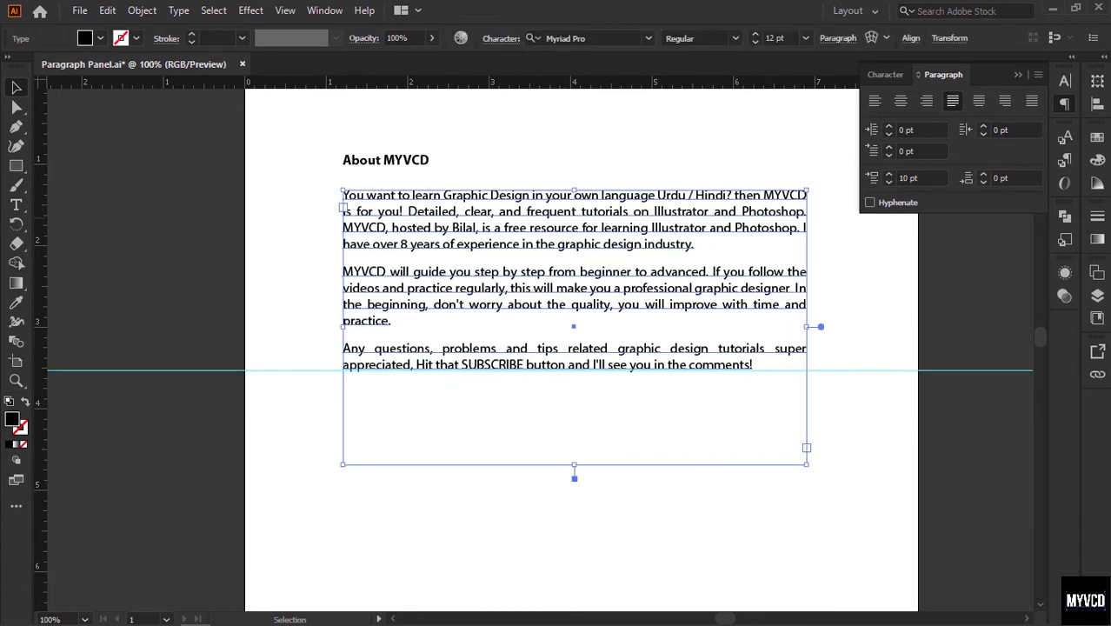
Set the minimum word spacing to 10% in the Justification settings with preview enabled.
click(1038, 75)
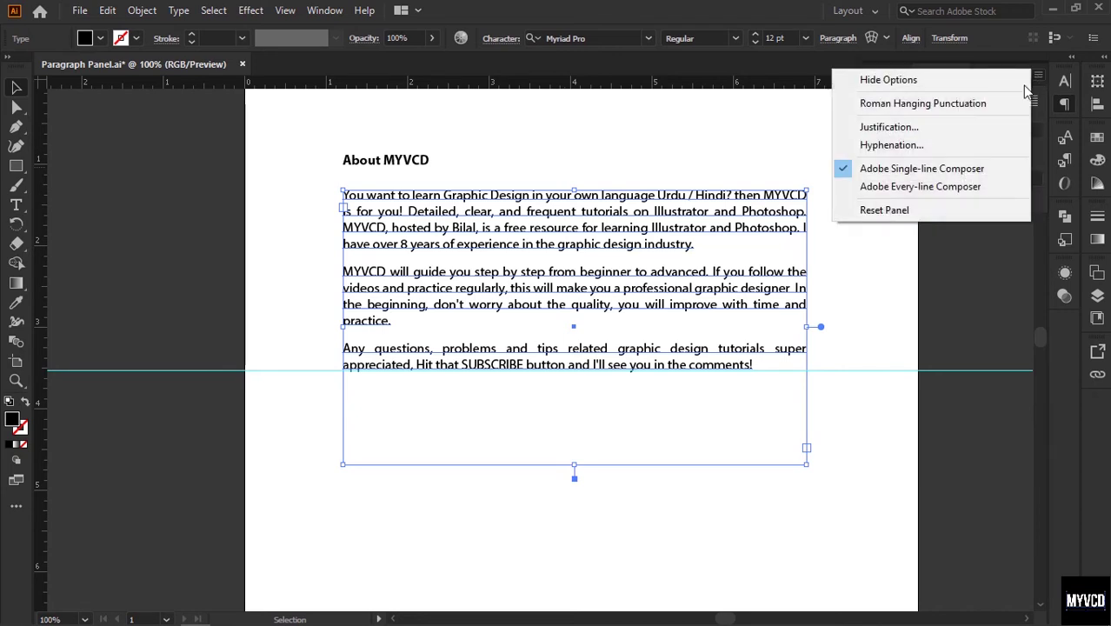
click(1039, 76)
click(1037, 76)
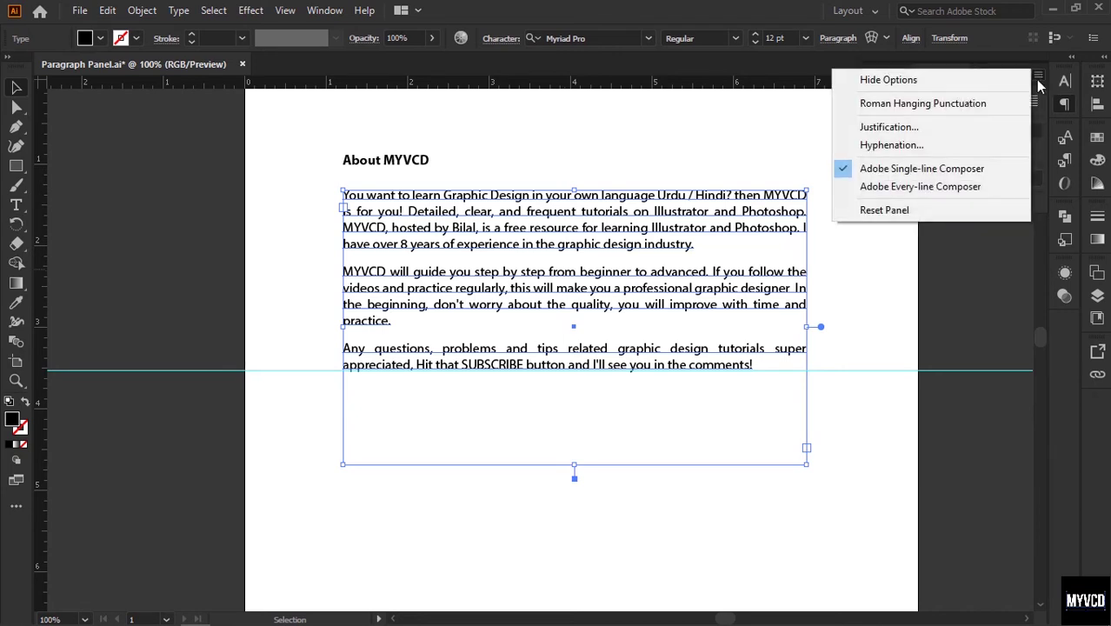
click(922, 128)
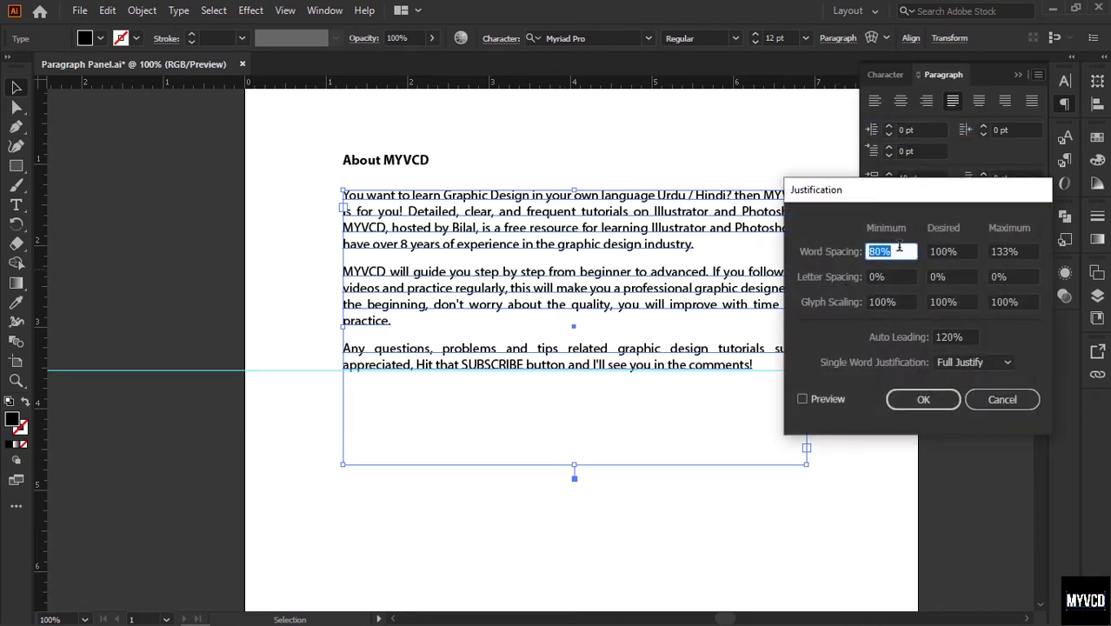
text(10)
click(802, 399)
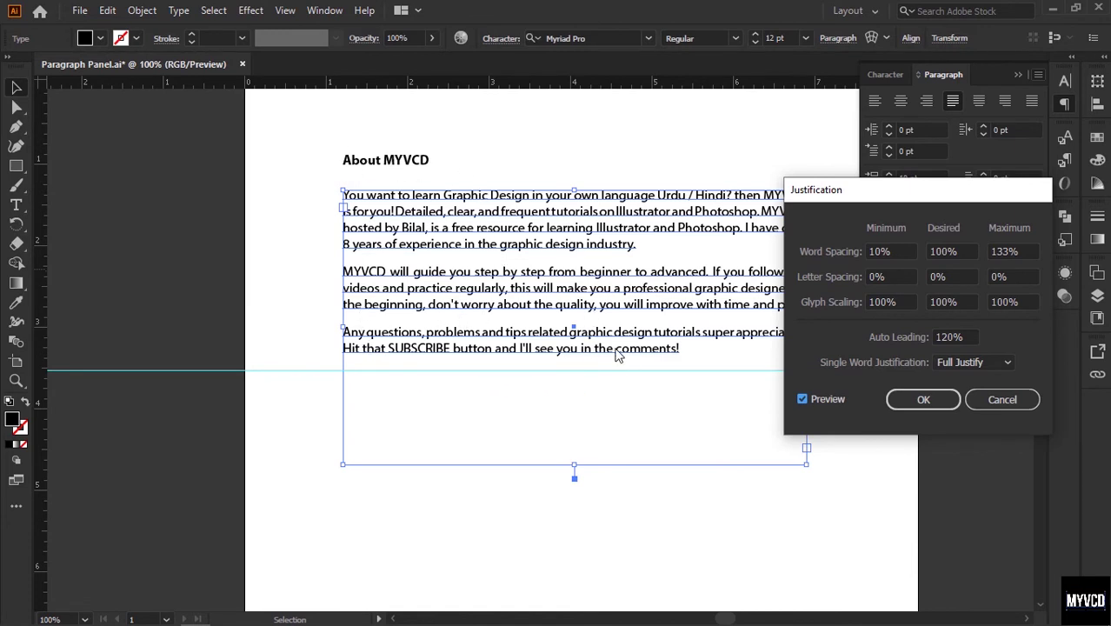
Try a minimum word spacing of 8%, and return it to 10%.
click(904, 250)
text(6)
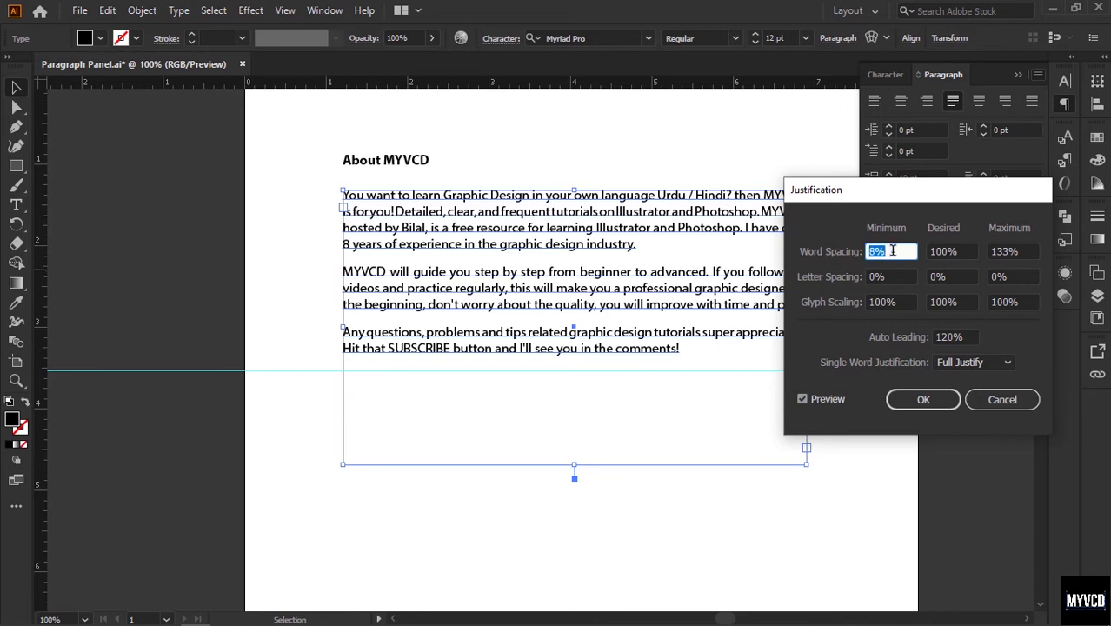
text(10)
key(Tab)
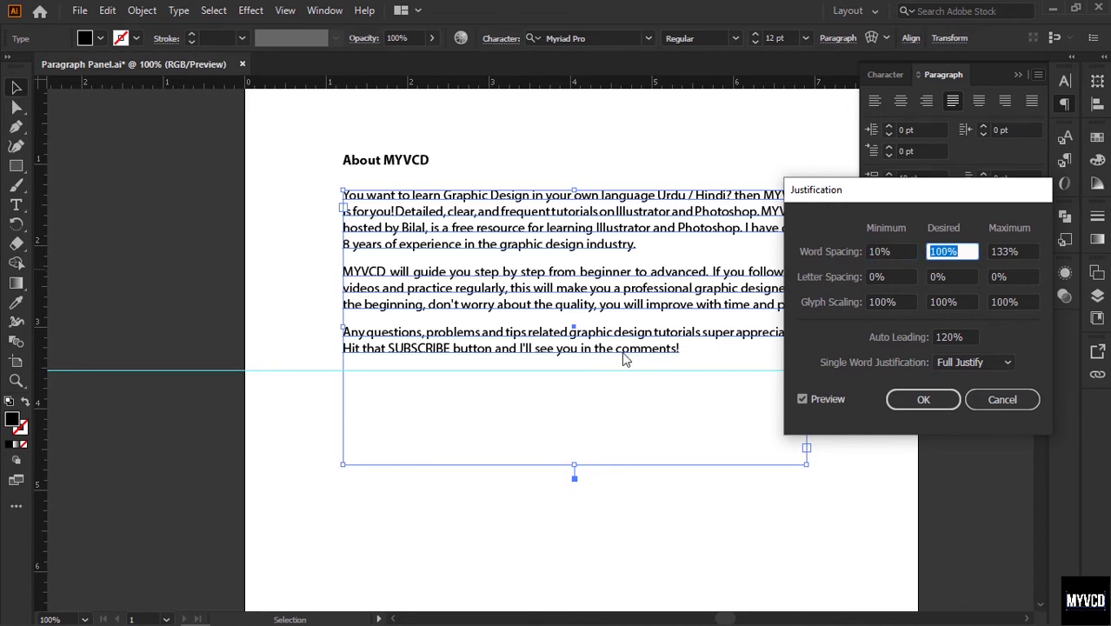
Set the desired word spacing to 50% in the Justification settings.
text(50)
key(Tab)
key(shift+Tab)
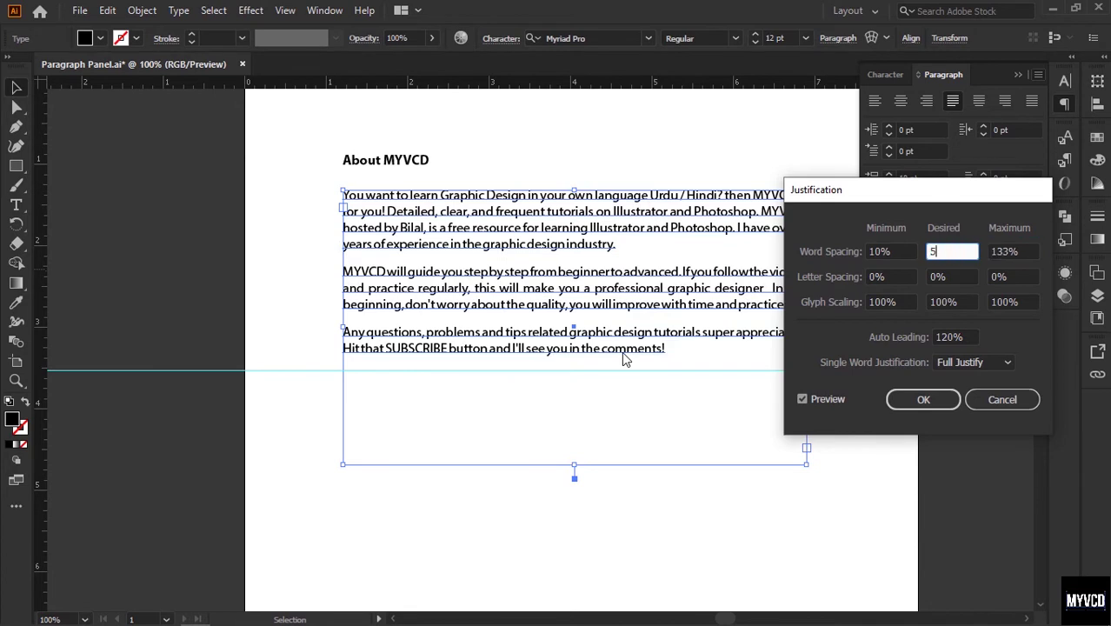
key(Tab)
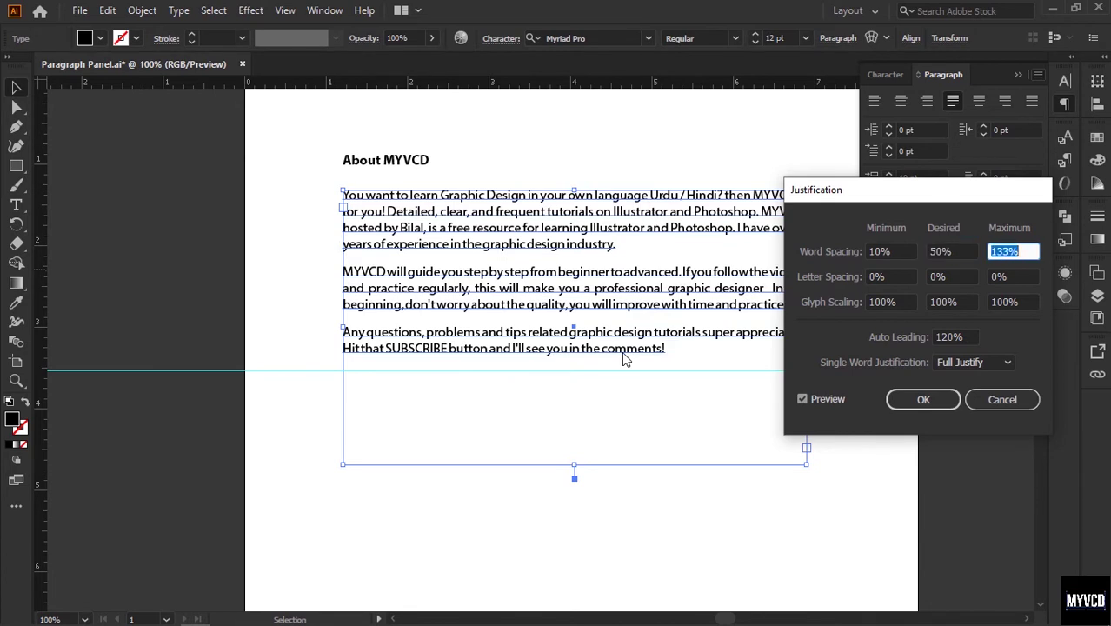
Try a maximum word spacing of 510% in the Justification settings.
key(Tab)
key(shift+Tab)
text(5)
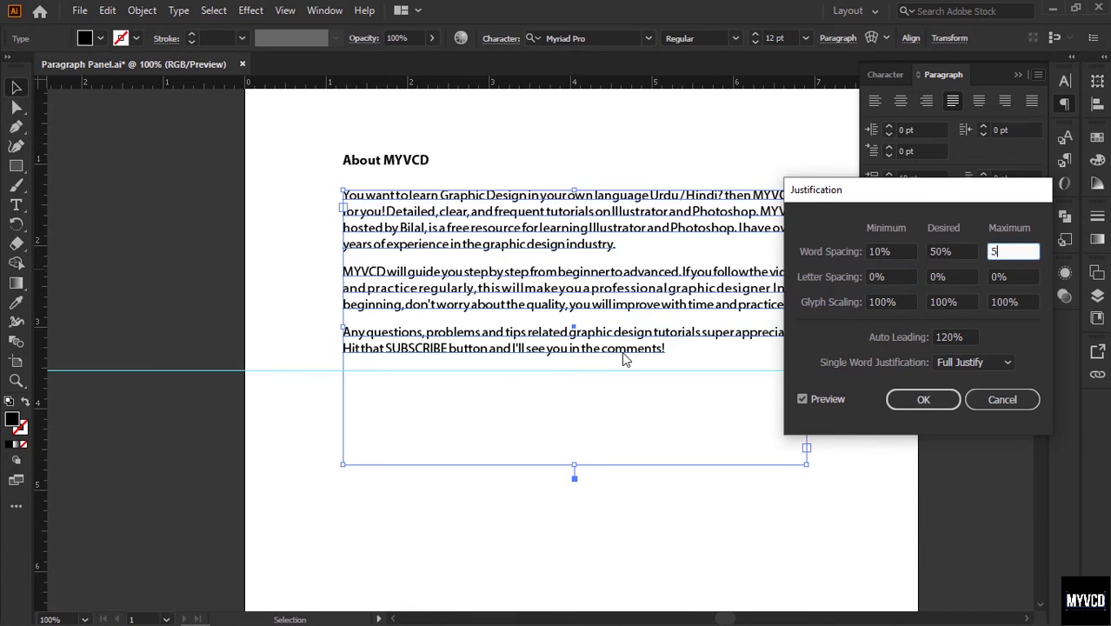
text(10)
key(Tab)
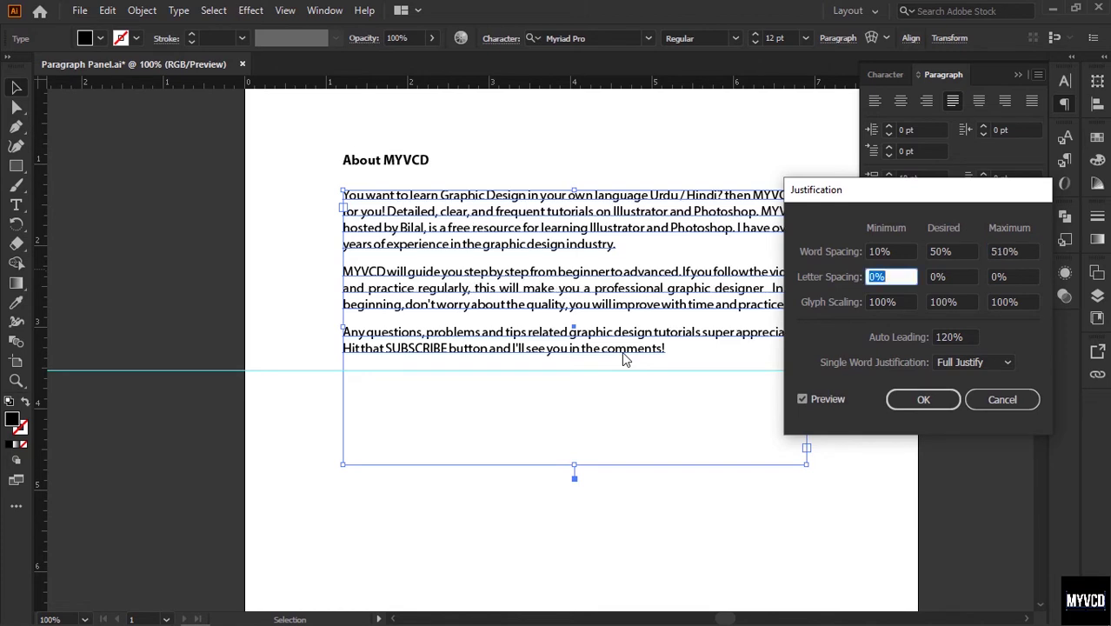
Try a maximum word spacing of 20%, and return the maximum to 133%.
key(shift+Tab)
text(20)
key(Tab)
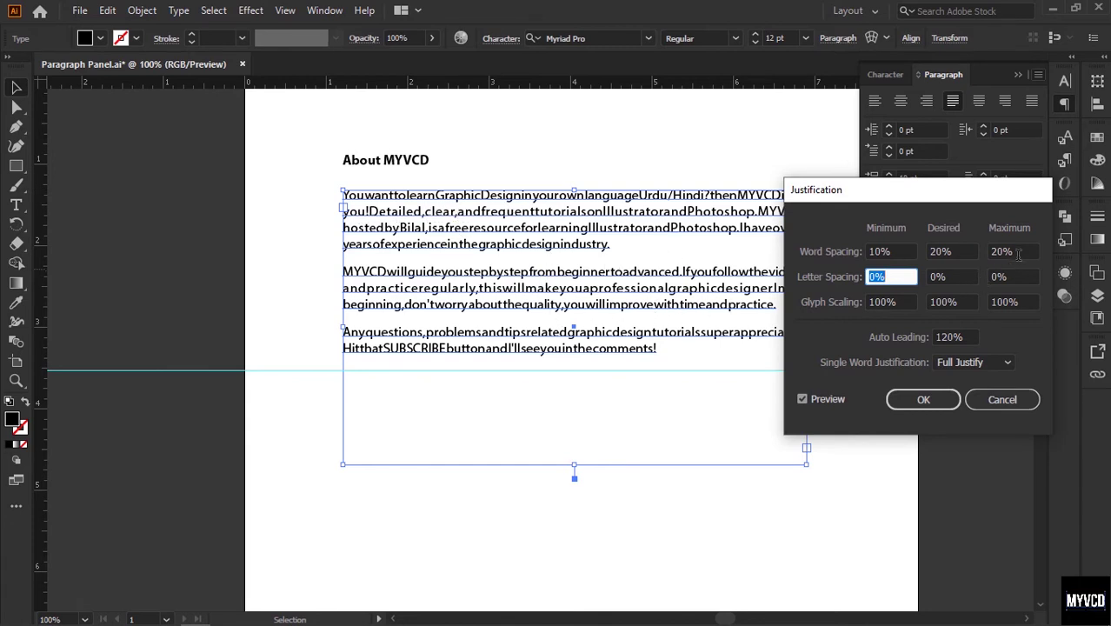
key(shift+Tab)
text(133)
key(Tab)
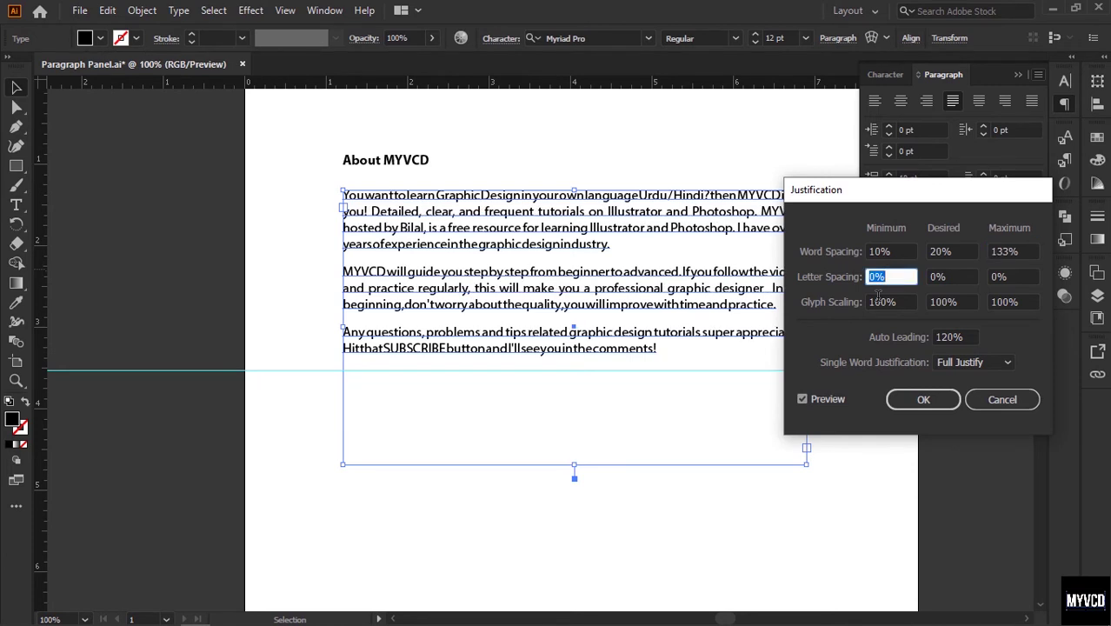
Try a maximum word spacing of 10%, and discard all the justification changes.
drag(1020, 252, 981, 252)
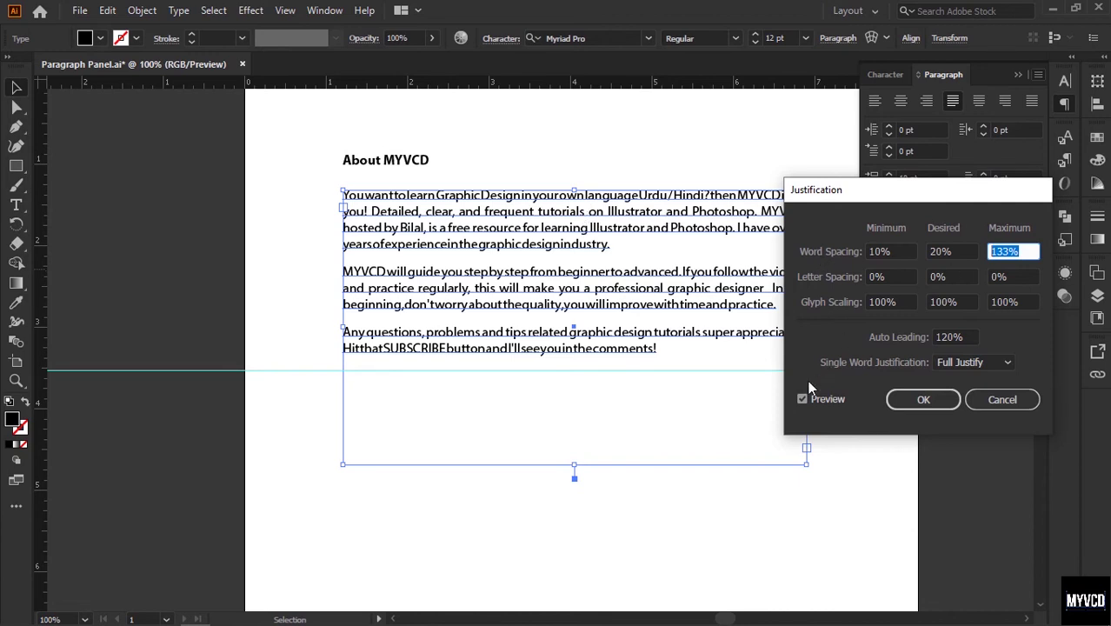
text(10)
key(Tab)
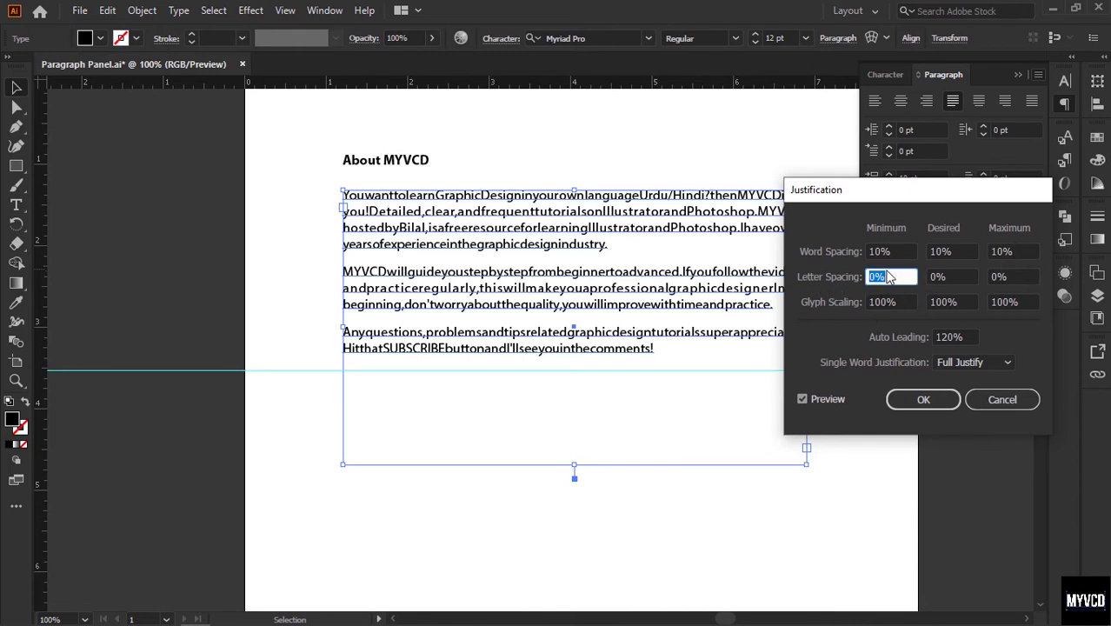
click(997, 399)
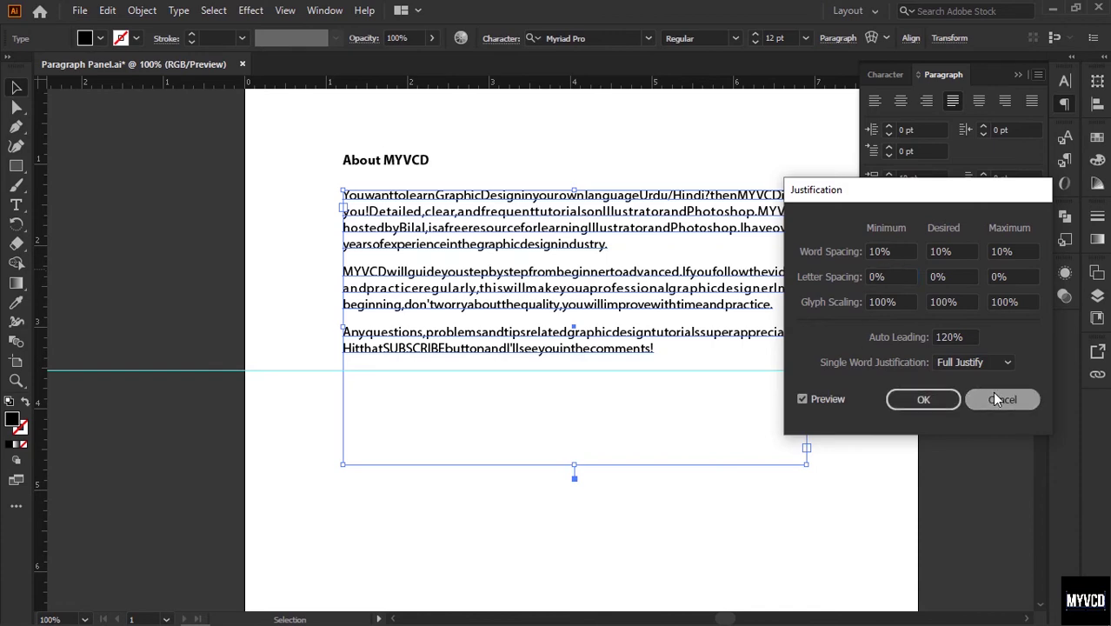
Reopen the Justification settings for the paragraph text, enable preview, and set the minimum letter spacing to -50%.
click(1036, 75)
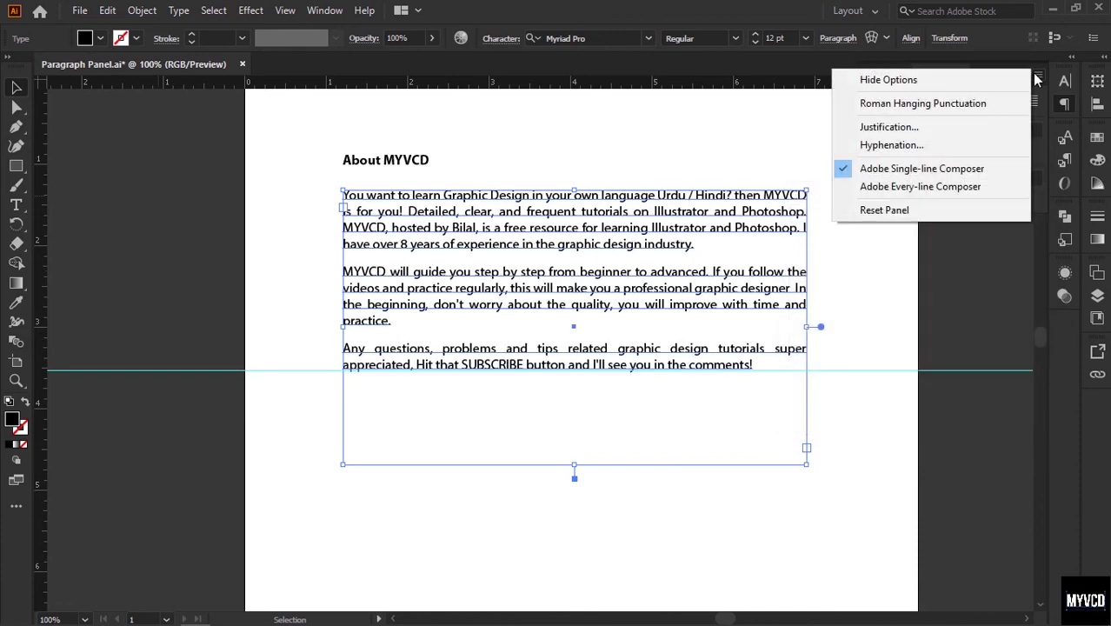
click(895, 124)
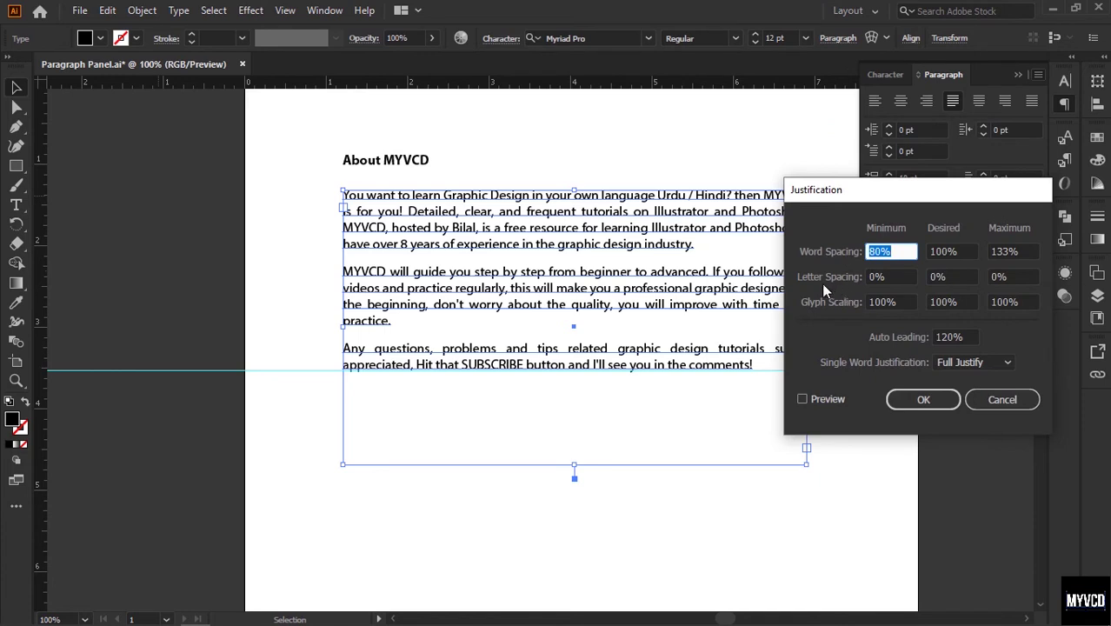
click(888, 275)
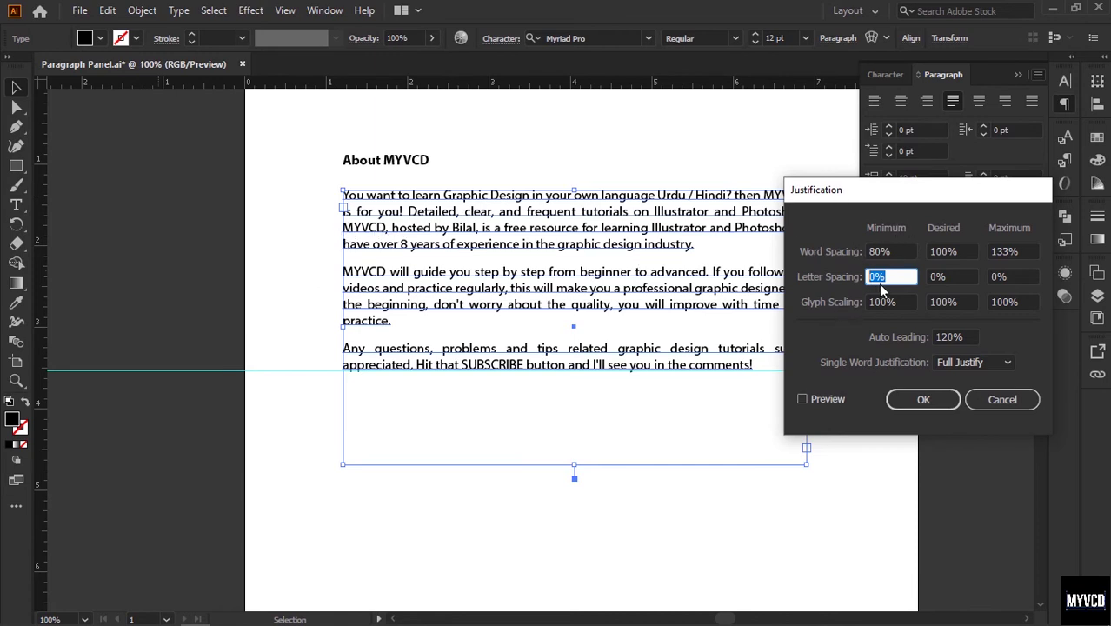
click(831, 399)
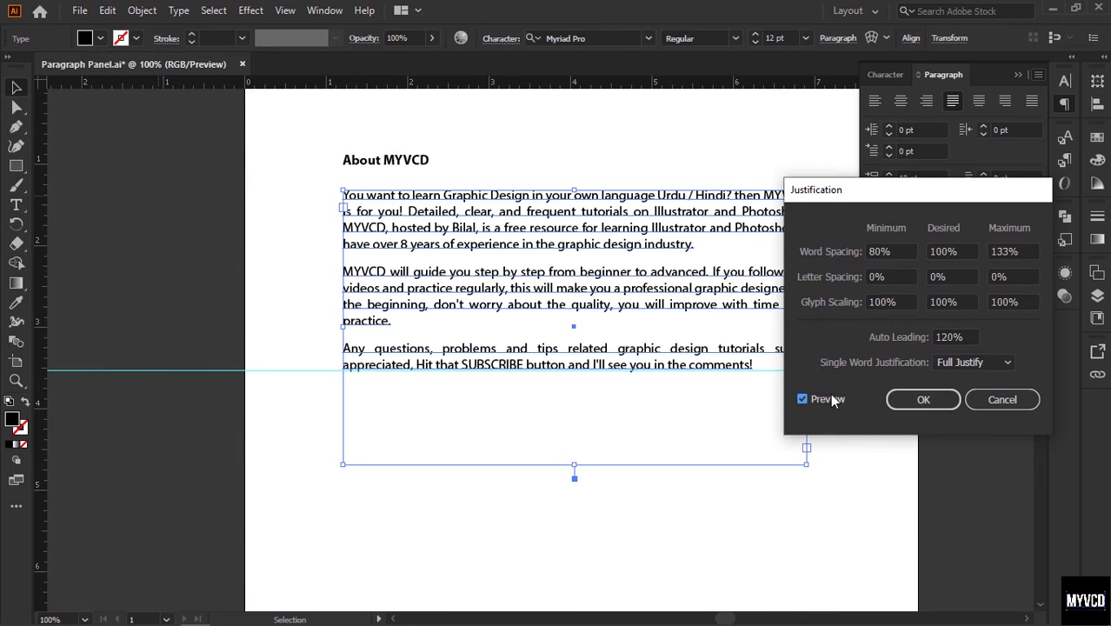
click(890, 277)
text(-)
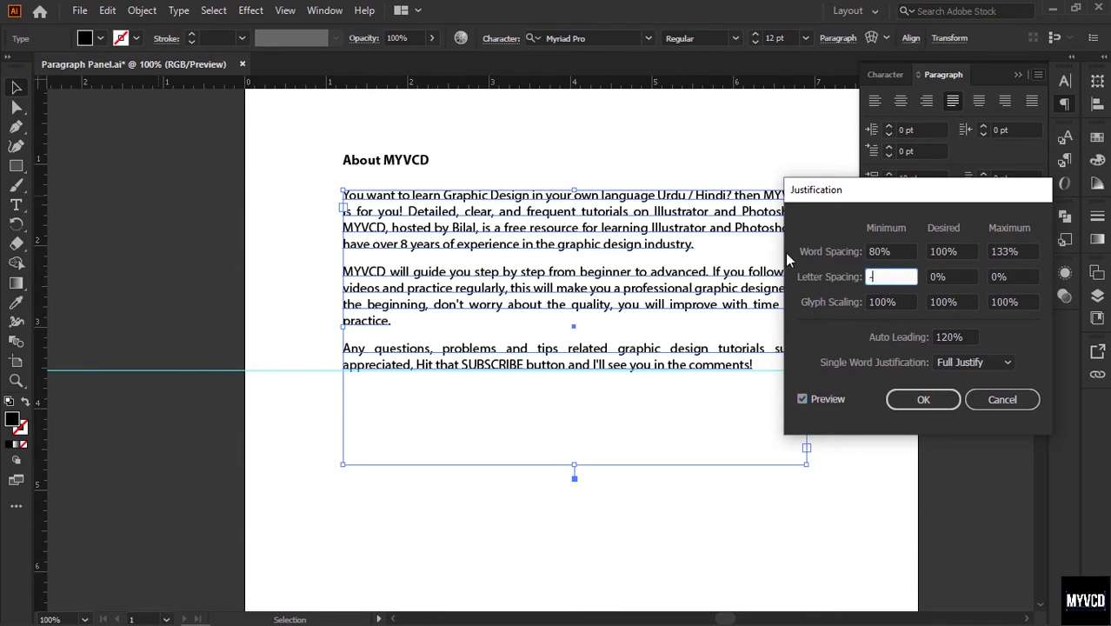
text(50)
key(Tab)
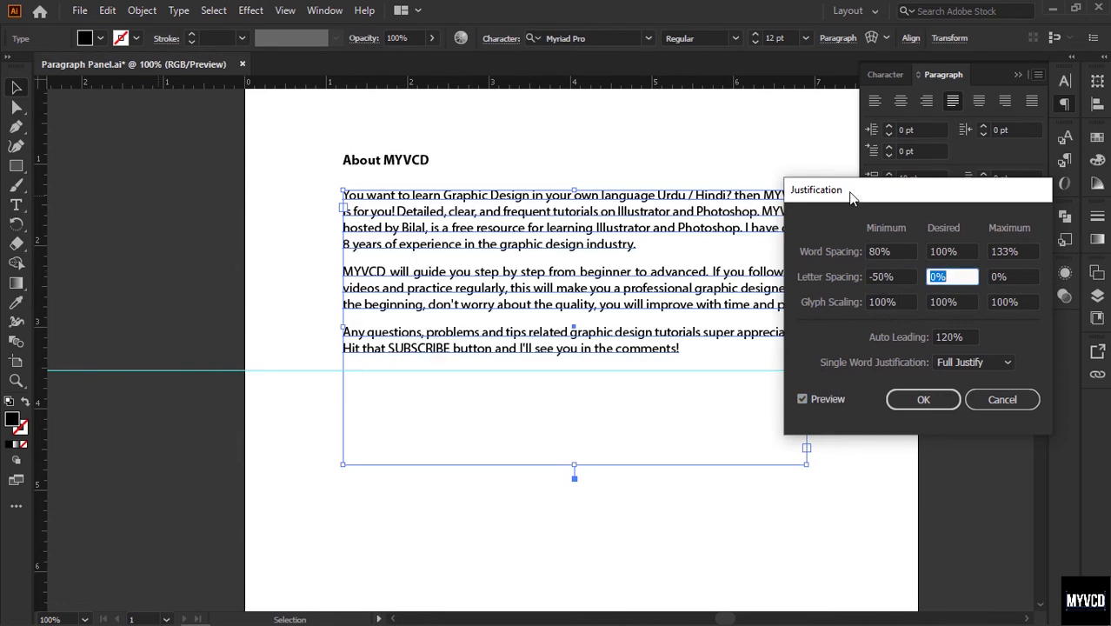
Move the Justification dialog away from the text, and set the minimum and desired letter spacing to -10%.
drag(852, 197, 867, 279)
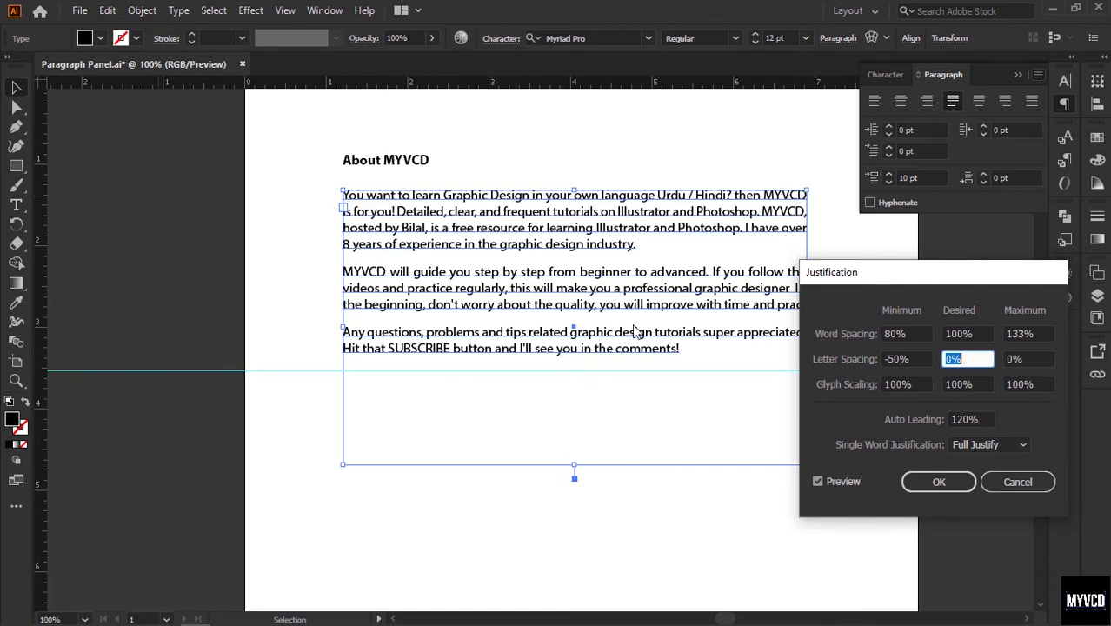
scroll(890, 360, up, 4)
text(0)
key(Tab)
key(shift+Tab)
text(-10)
key(Tab)
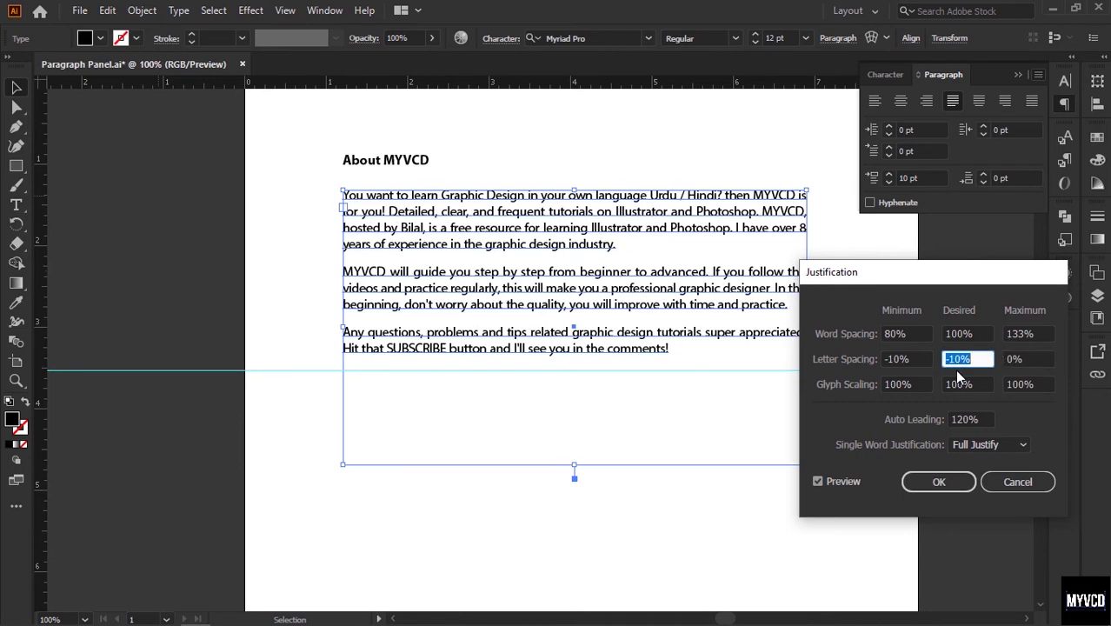
Try a maximum letter spacing of 20%, and change it to -10%.
text(20)
key(Tab)
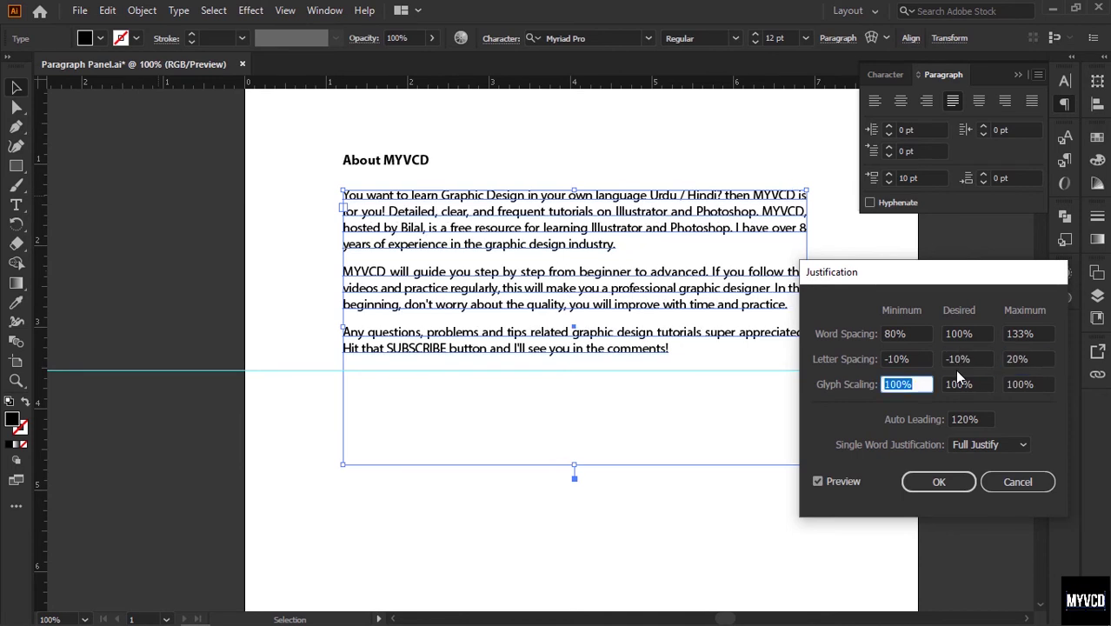
key(shift+Tab)
text(-10)
key(Tab)
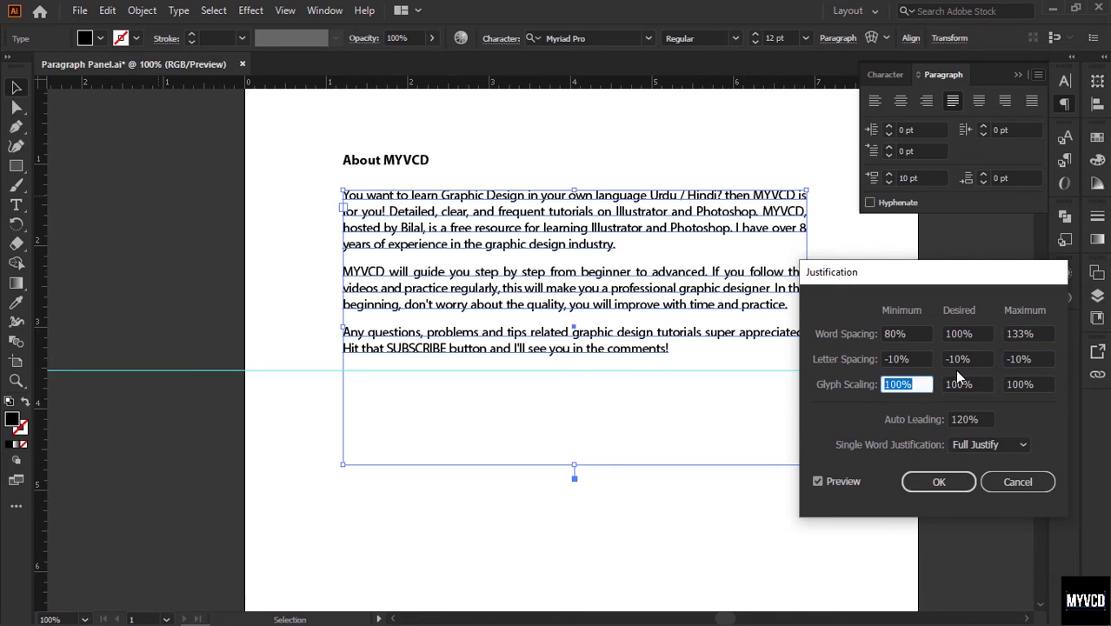
Try a maximum letter spacing of 50%, and discard the letter spacing changes.
key(shift+Tab)
text(50)
key(Tab)
key(shift+Tab)
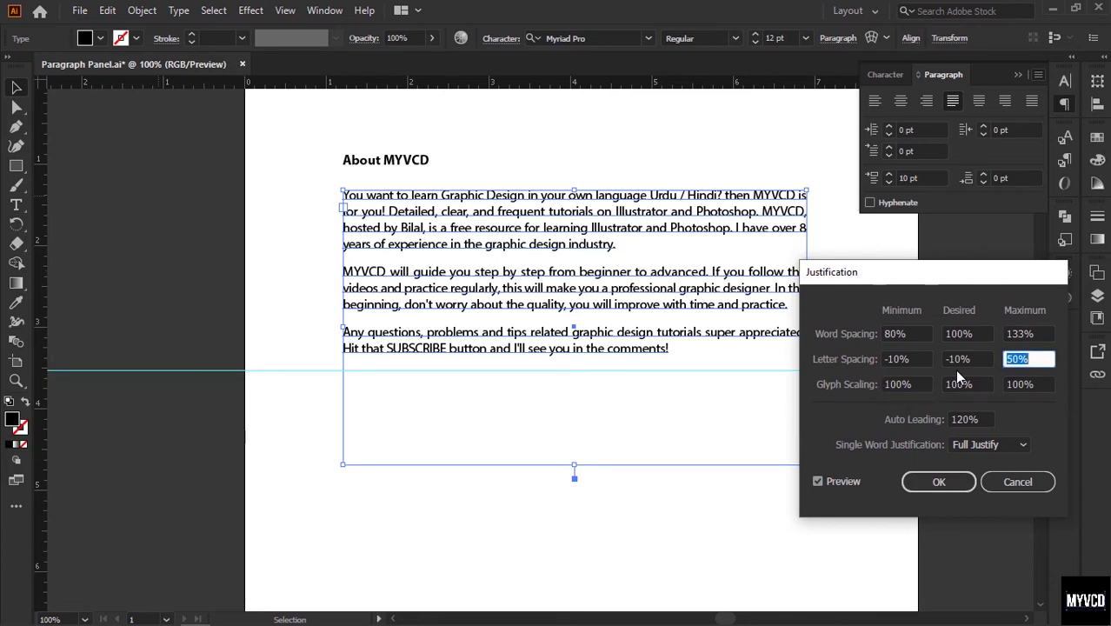
text(-)
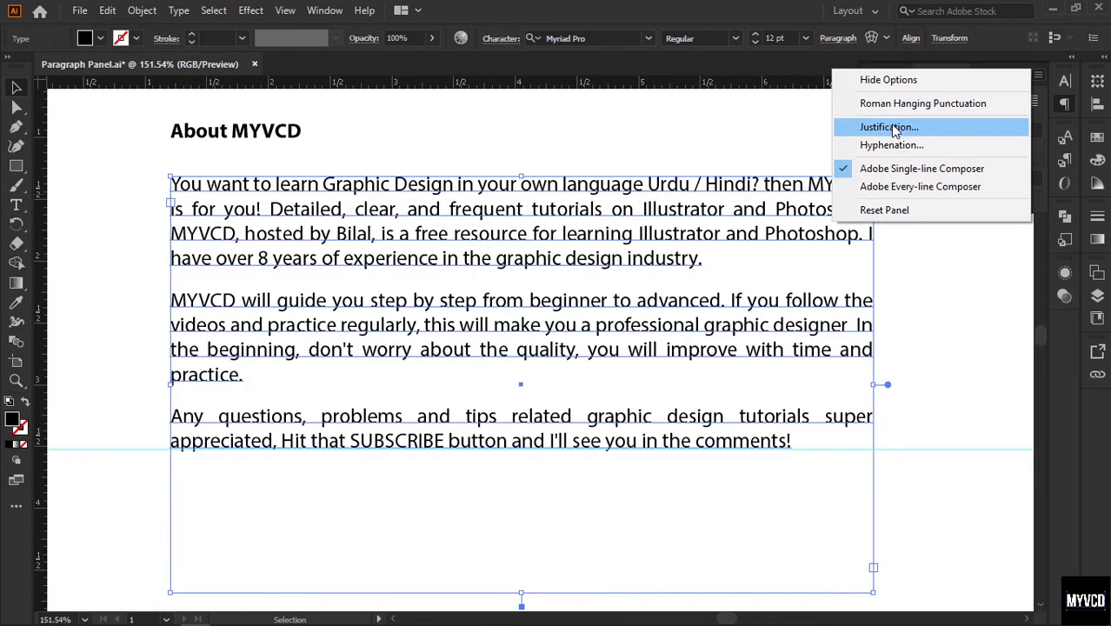
Reopen the Justification settings with preview enabled, uncover more of the text, and set the minimum glyph scaling to 50%.
click(888, 128)
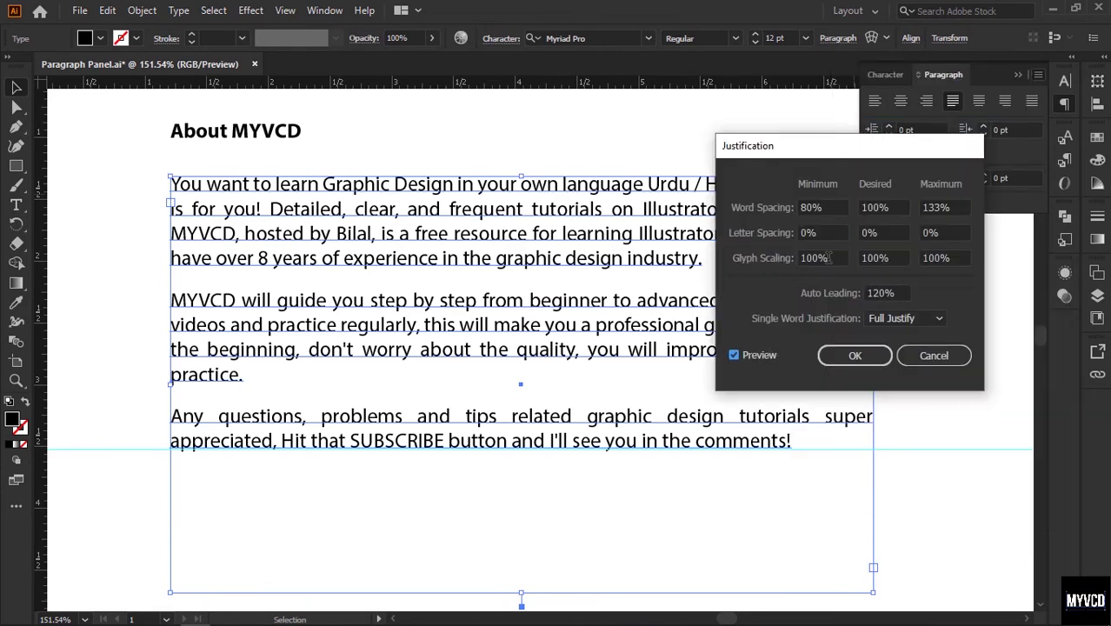
drag(789, 152, 852, 138)
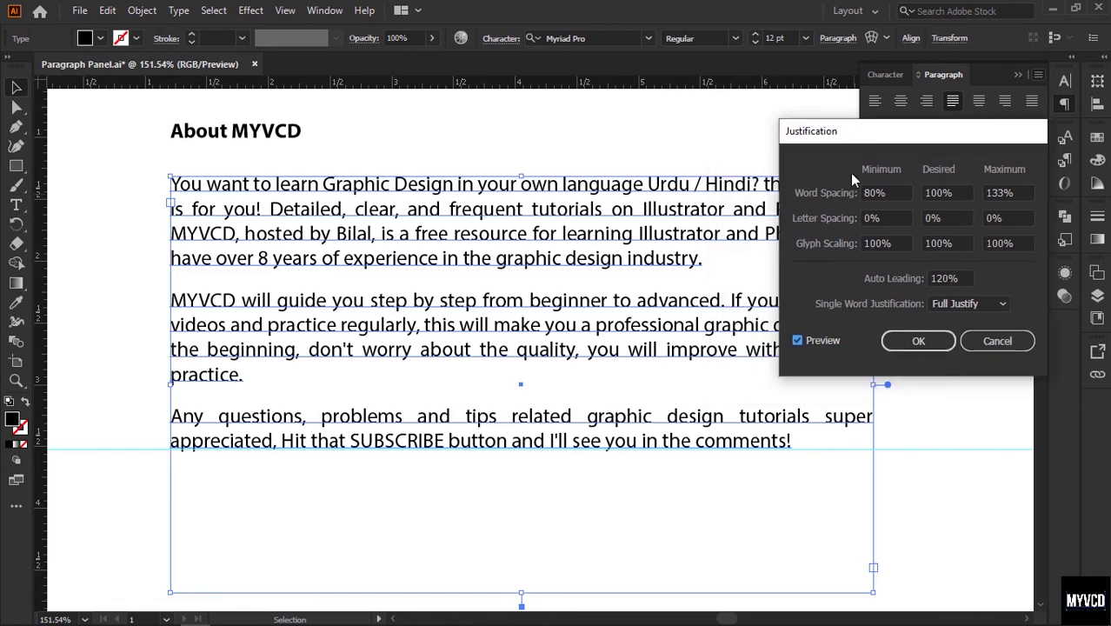
drag(897, 245, 832, 254)
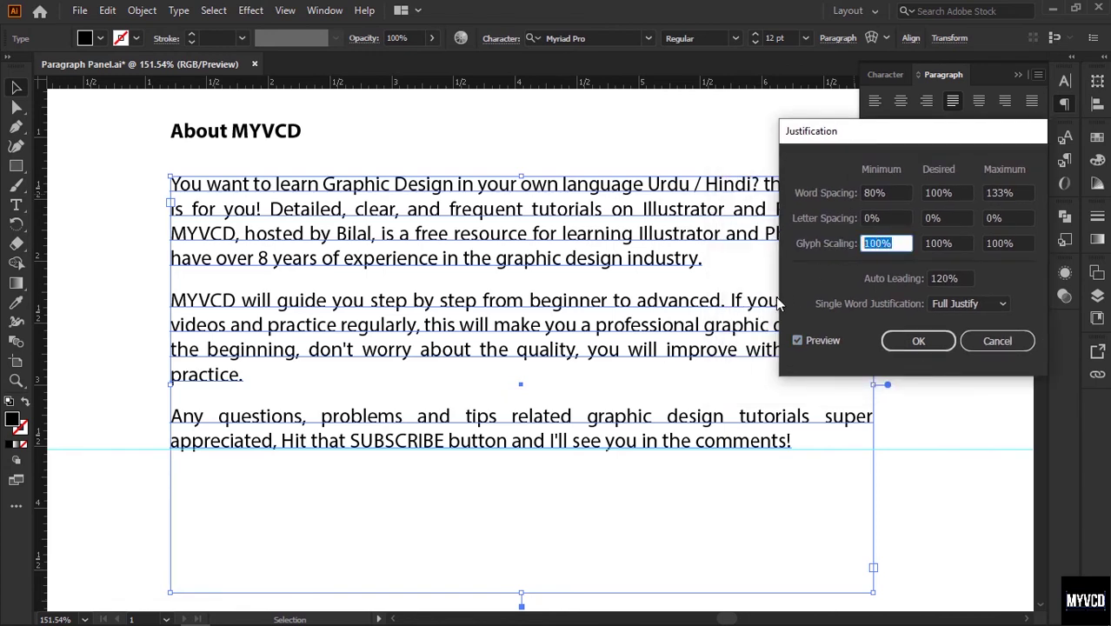
text(50)
key(Tab)
key(shift+Tab)
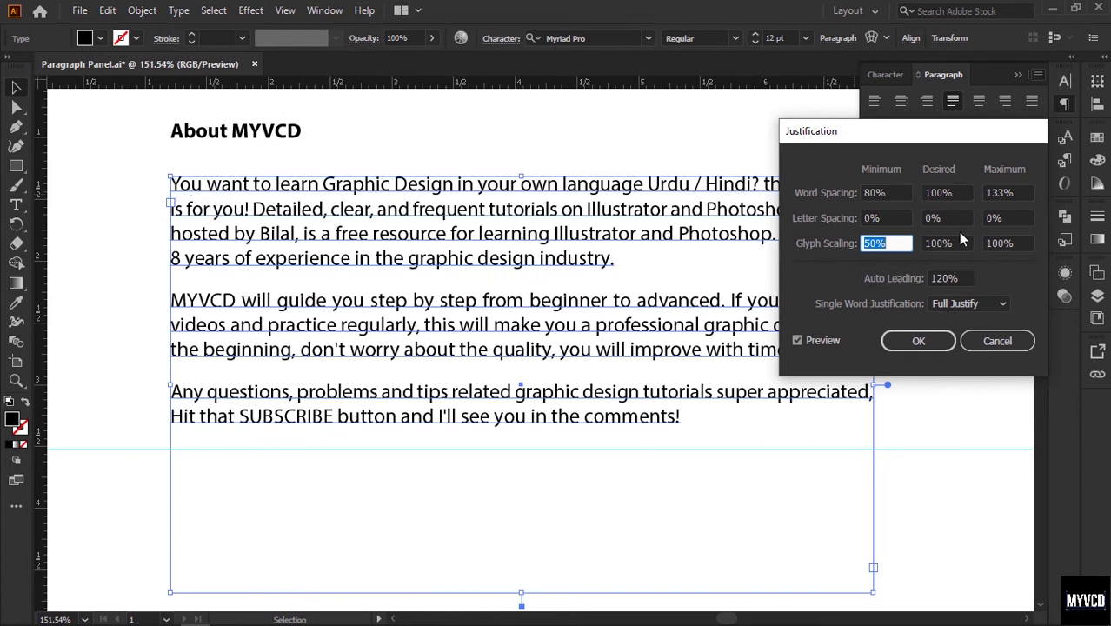
Switch the desired glyph scaling between 50% and 100% twice to compare the text, ending at 100%.
key(Tab)
text(50)
key(Tab)
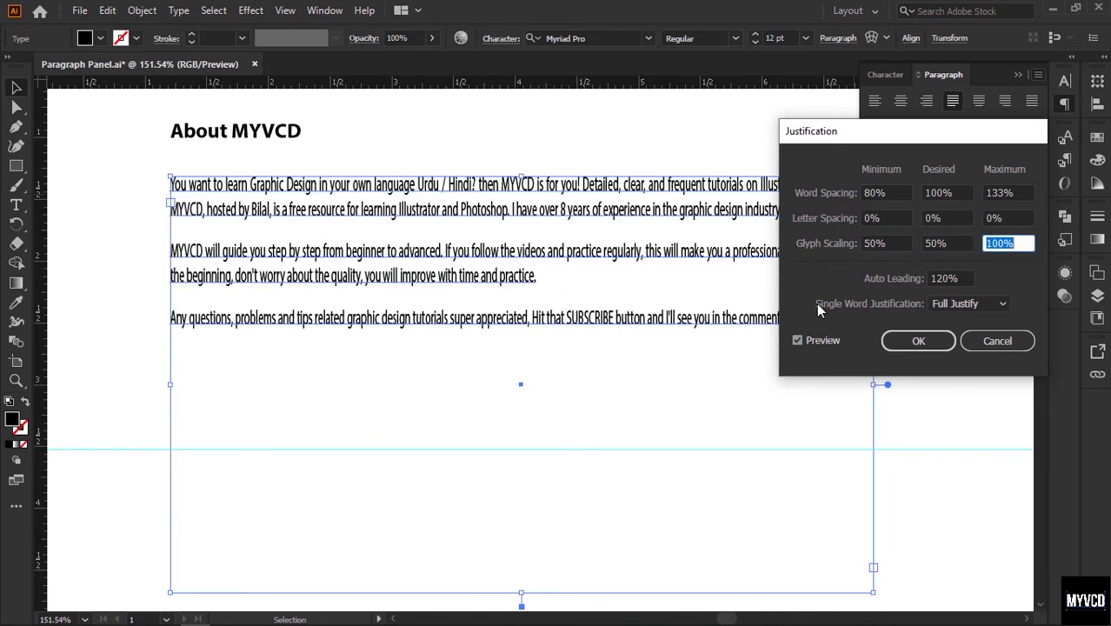
key(shift+Tab)
text(100)
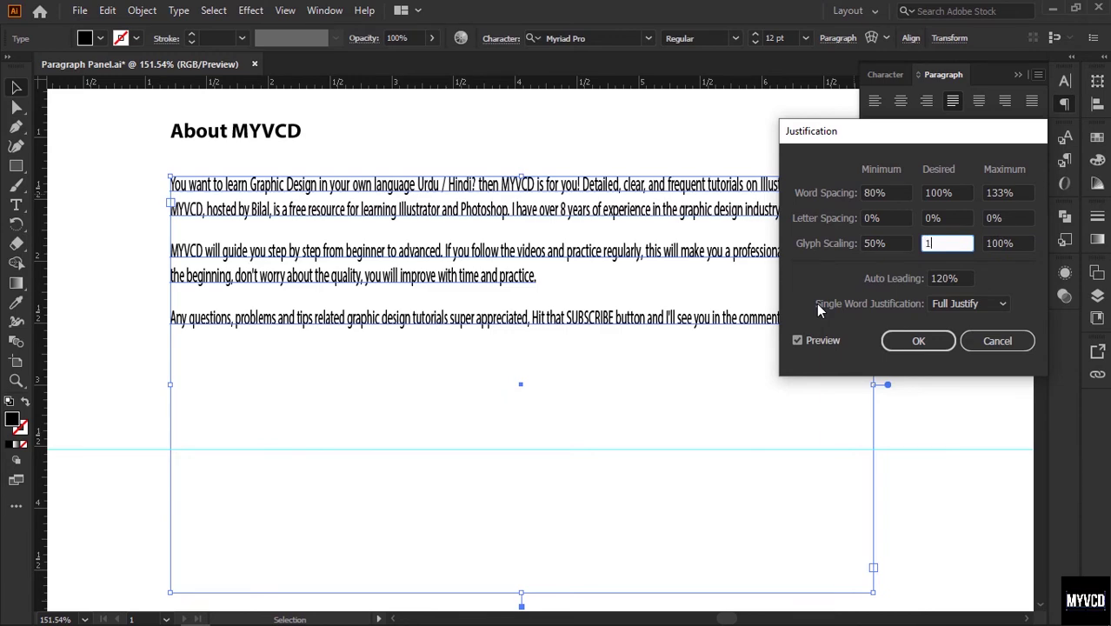
key(Tab)
key(shift+Tab)
text(50)
key(Tab)
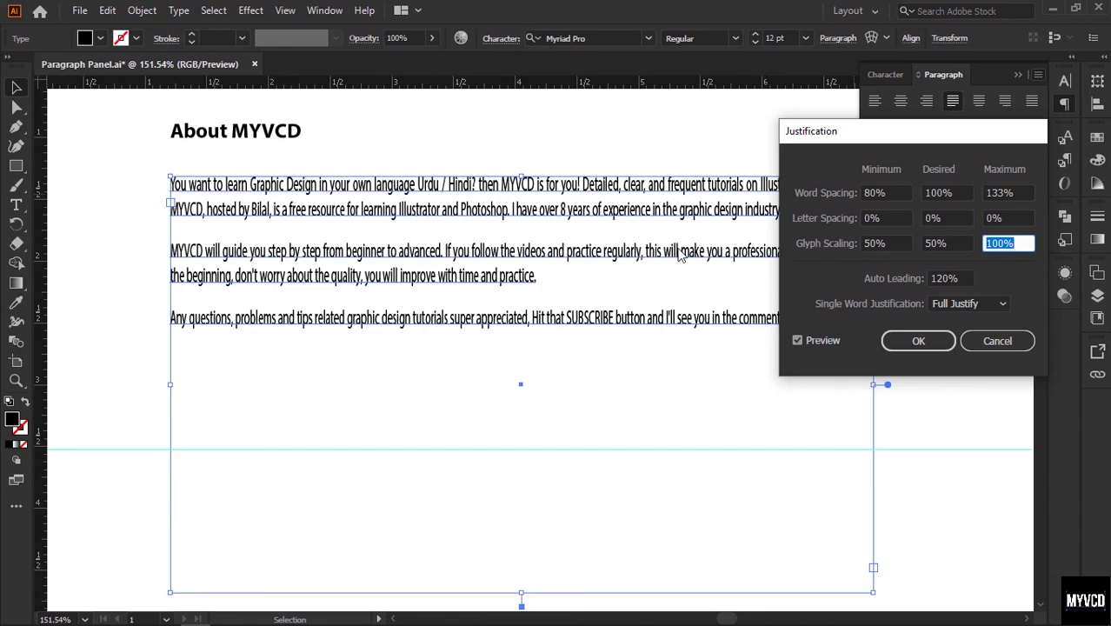
key(shift+Tab)
text(100)
key(Tab)
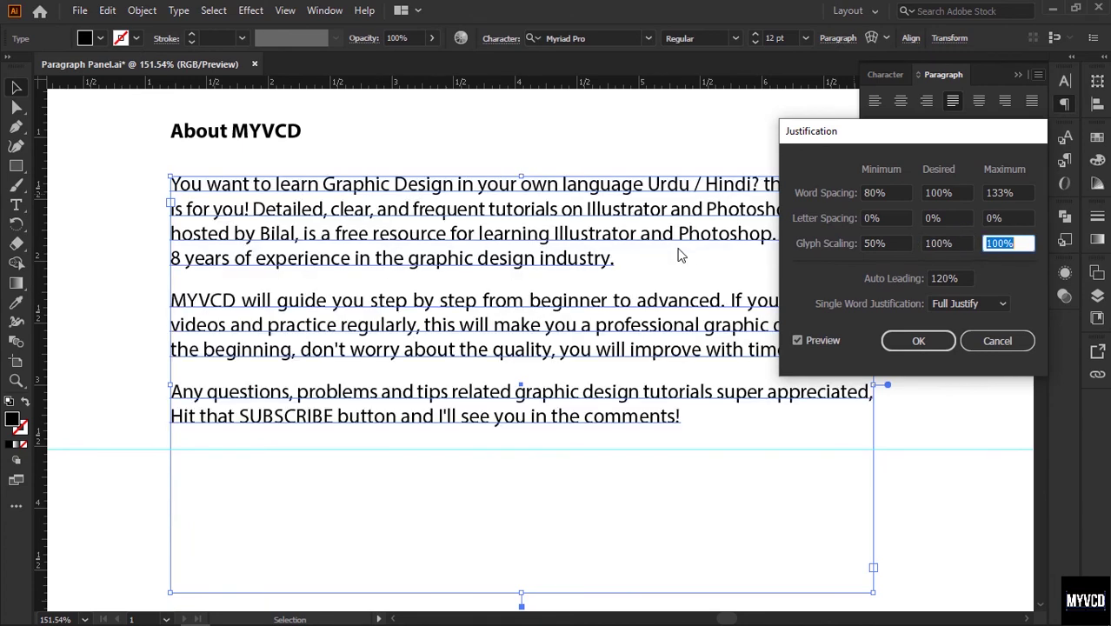
Try a maximum glyph scaling of 50%, and close the Justification settings without applying any changes.
text(50)
key(Tab)
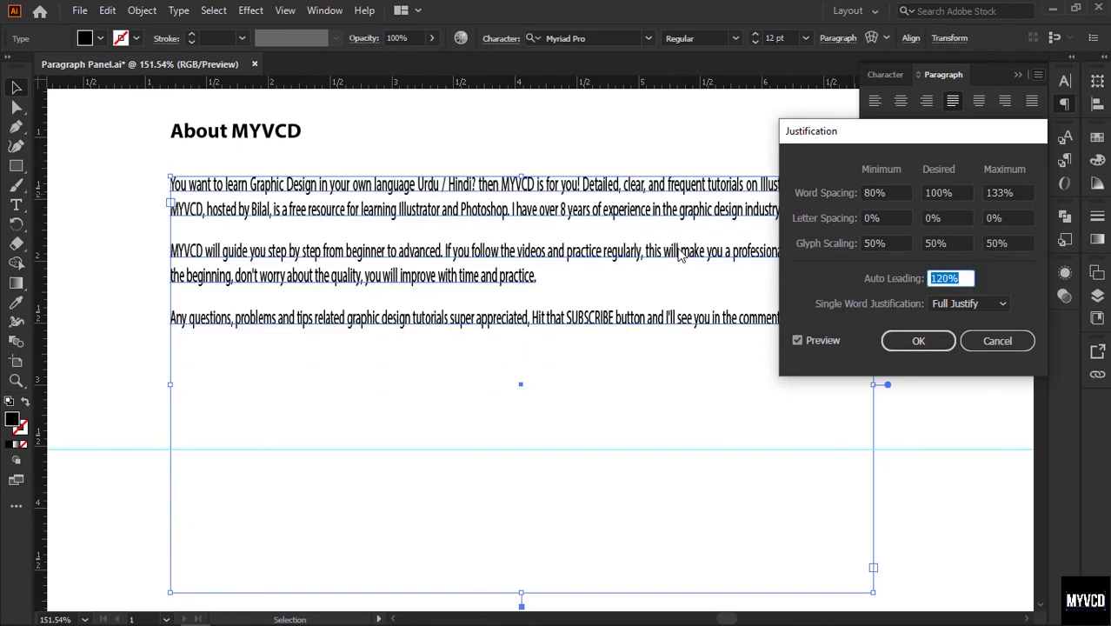
key(shift+Tab)
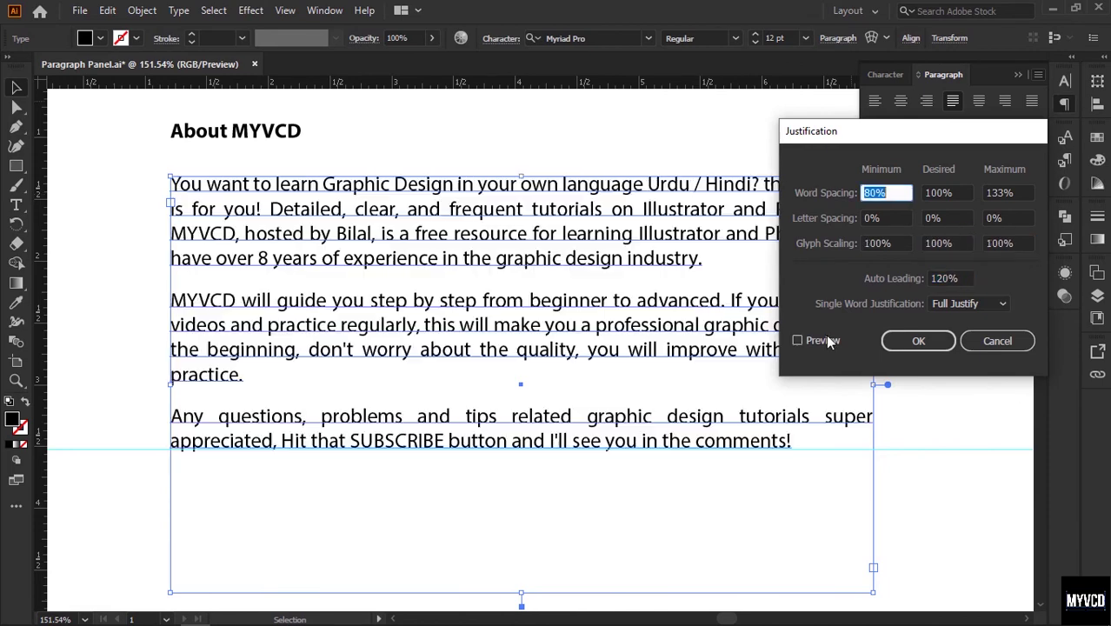
click(826, 337)
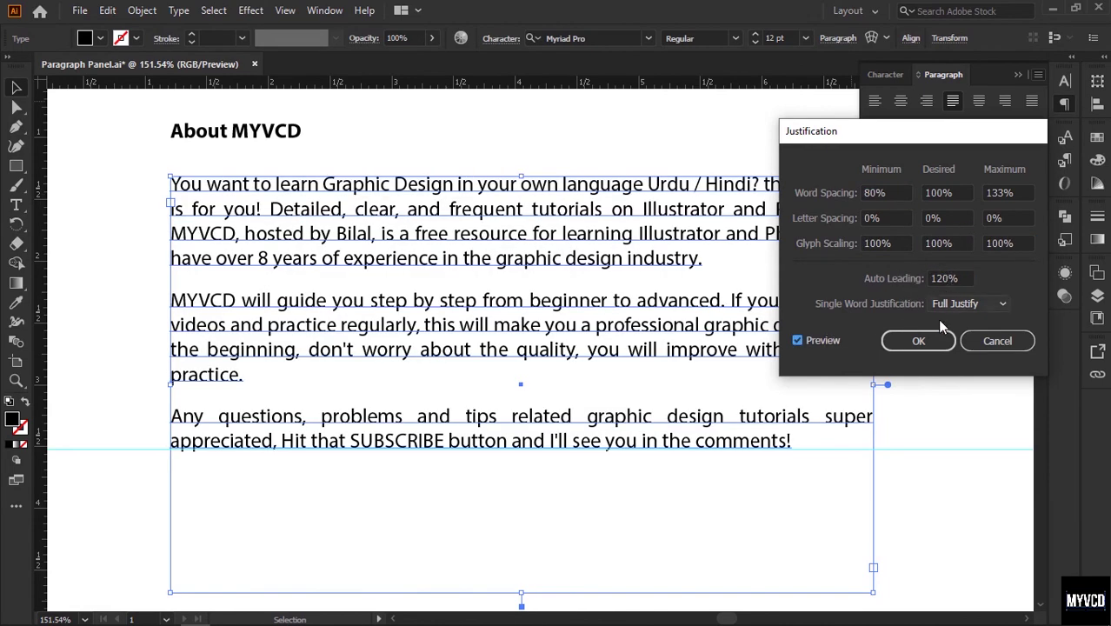
click(997, 340)
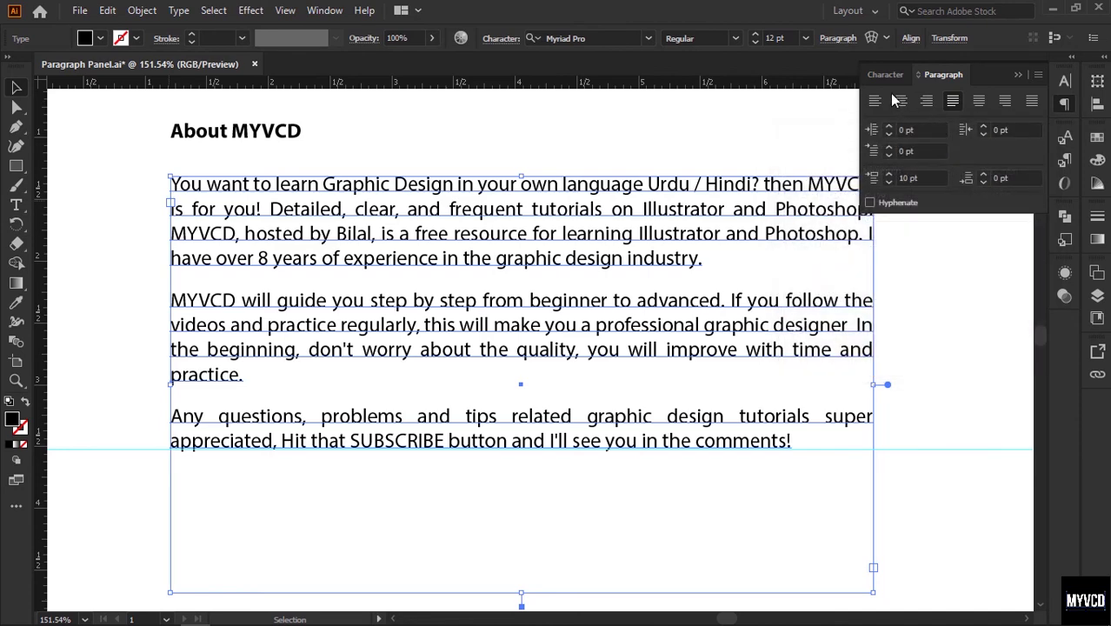
Examine the preset leading values for the paragraph text in the Character settings, keeping Auto leading.
click(888, 76)
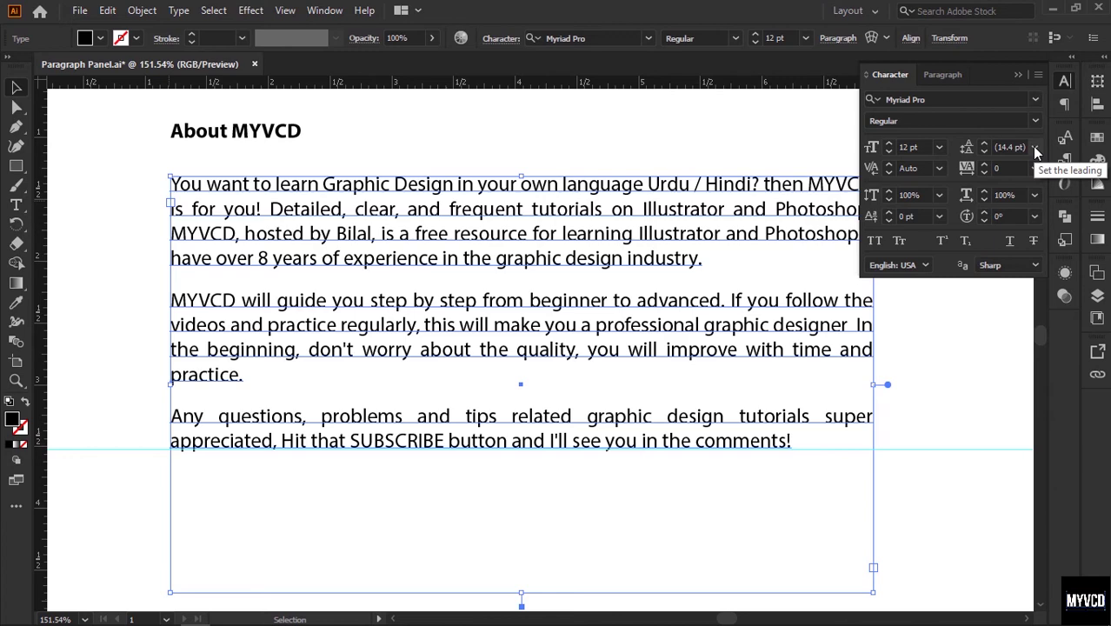
click(1034, 148)
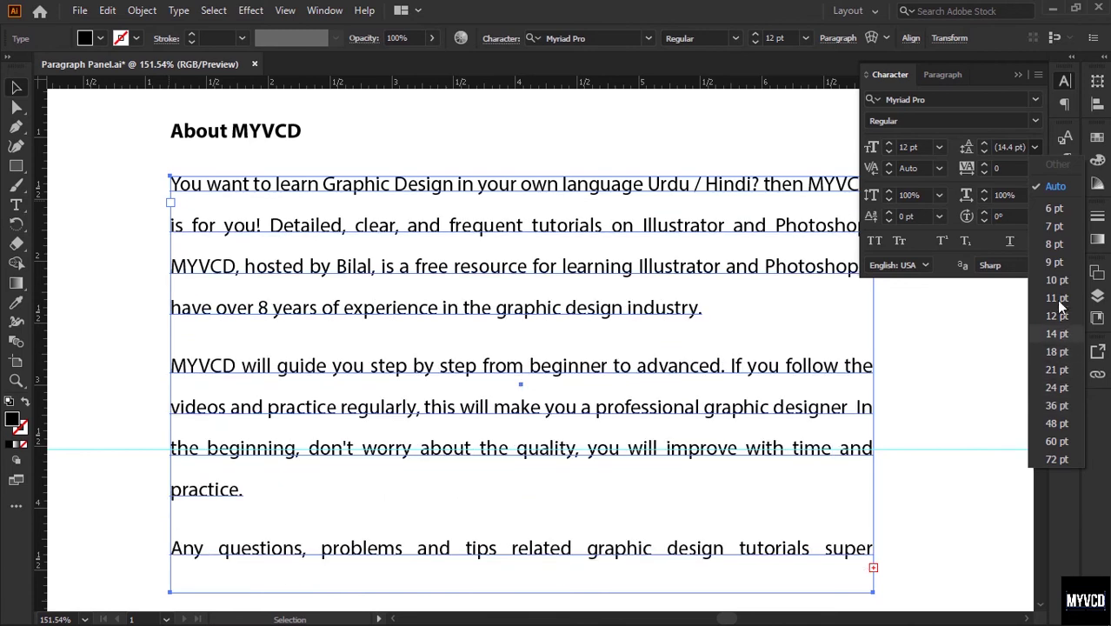
click(1007, 143)
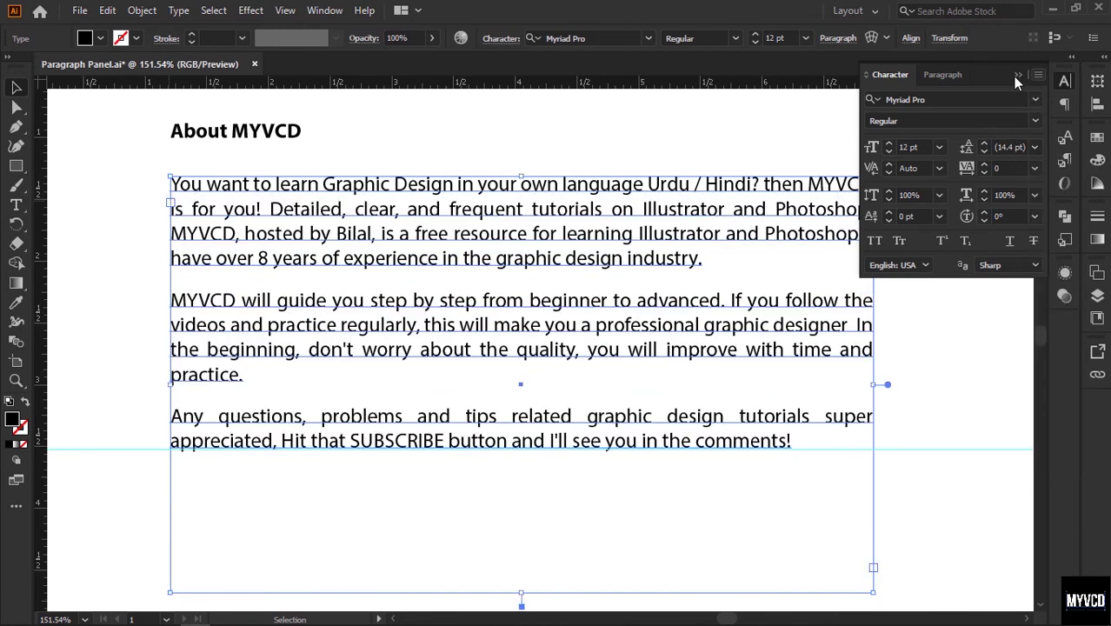
Try an auto leading of 50% with preview enabled in the paragraph's Justification settings, and cancel the change.
click(933, 75)
click(1038, 74)
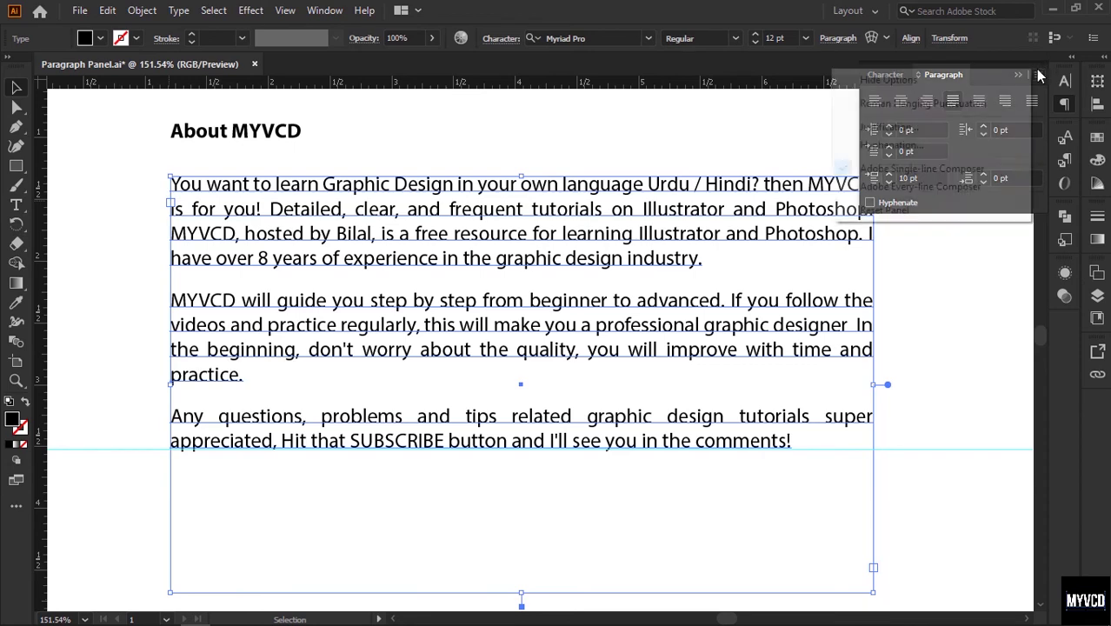
click(891, 126)
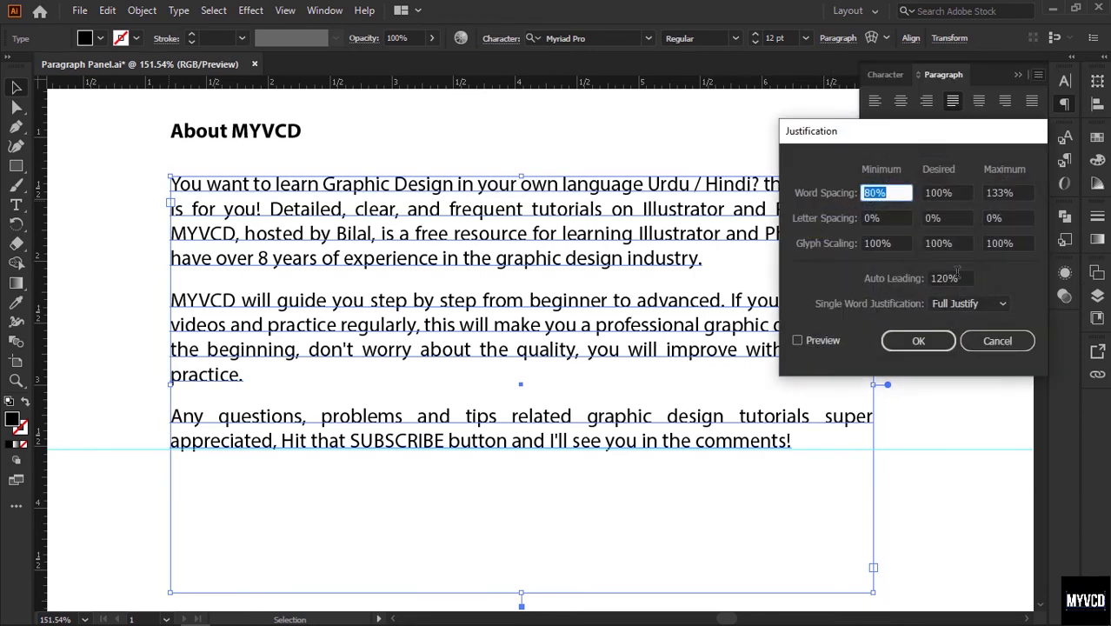
click(969, 279)
text(50)
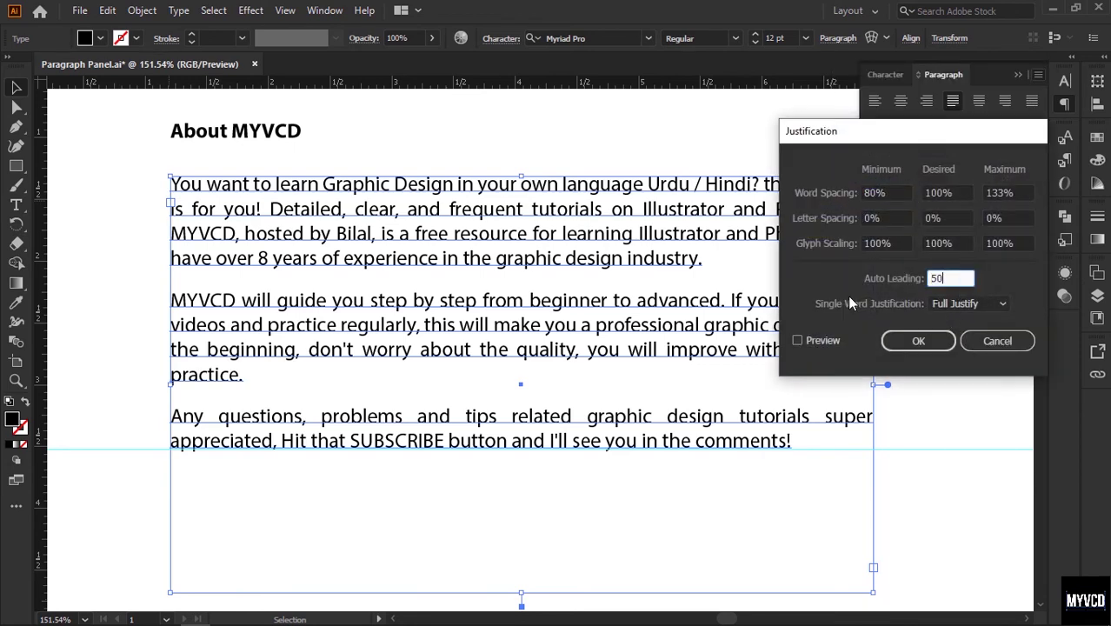
key(Tab)
key(shift+Tab)
click(822, 340)
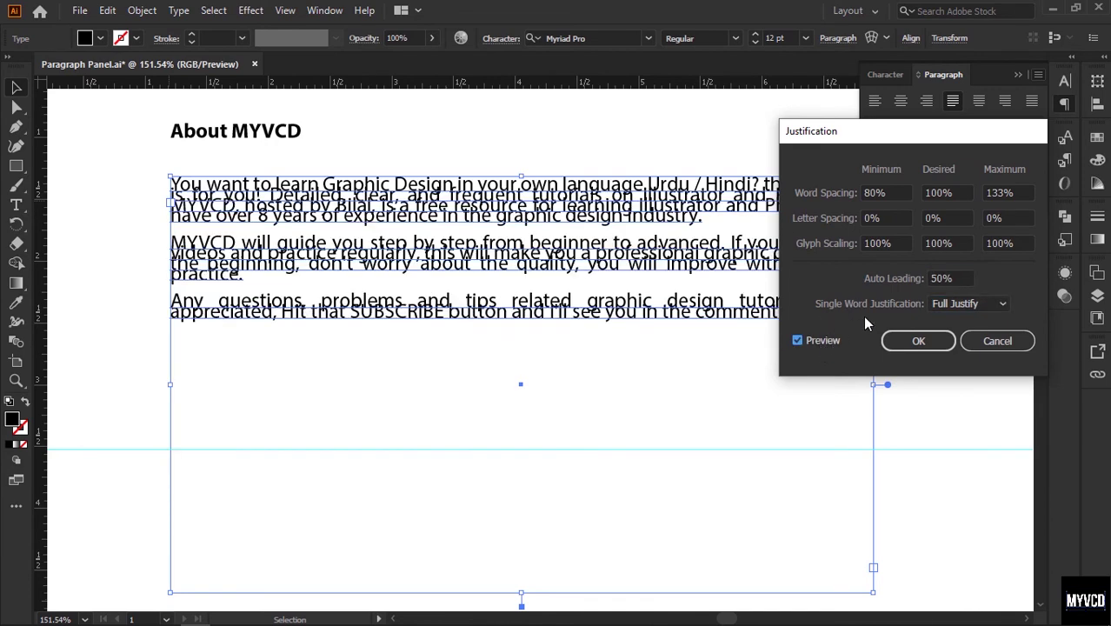
click(958, 277)
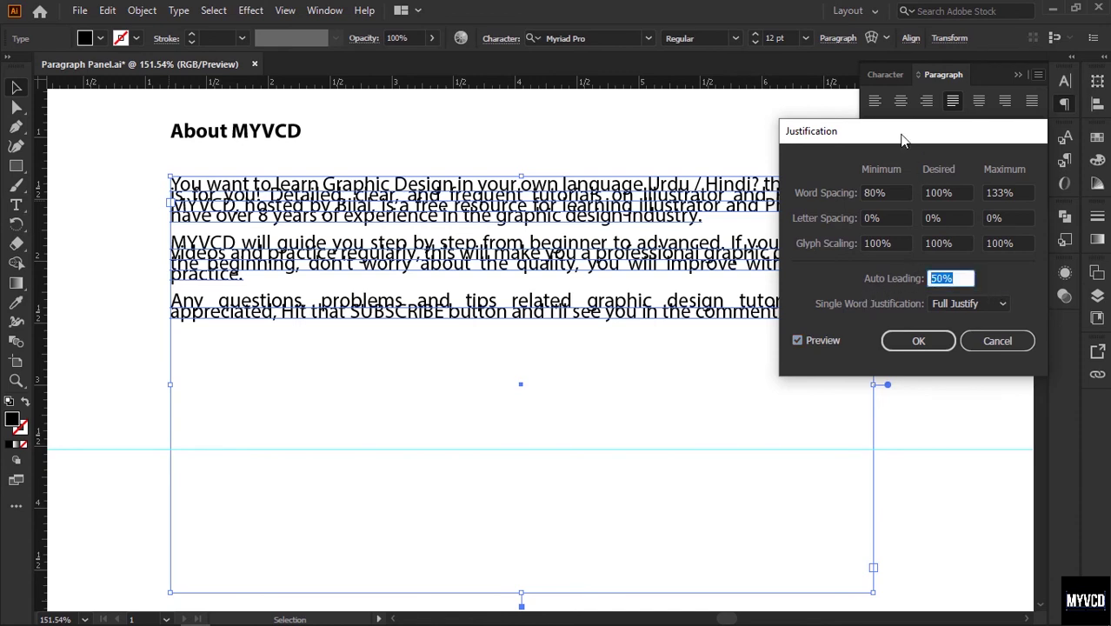
key(Escape)
Add a line of Lorem ipsum placeholder point text beside the About MYVCD heading and shift it closer to the heading.
click(879, 76)
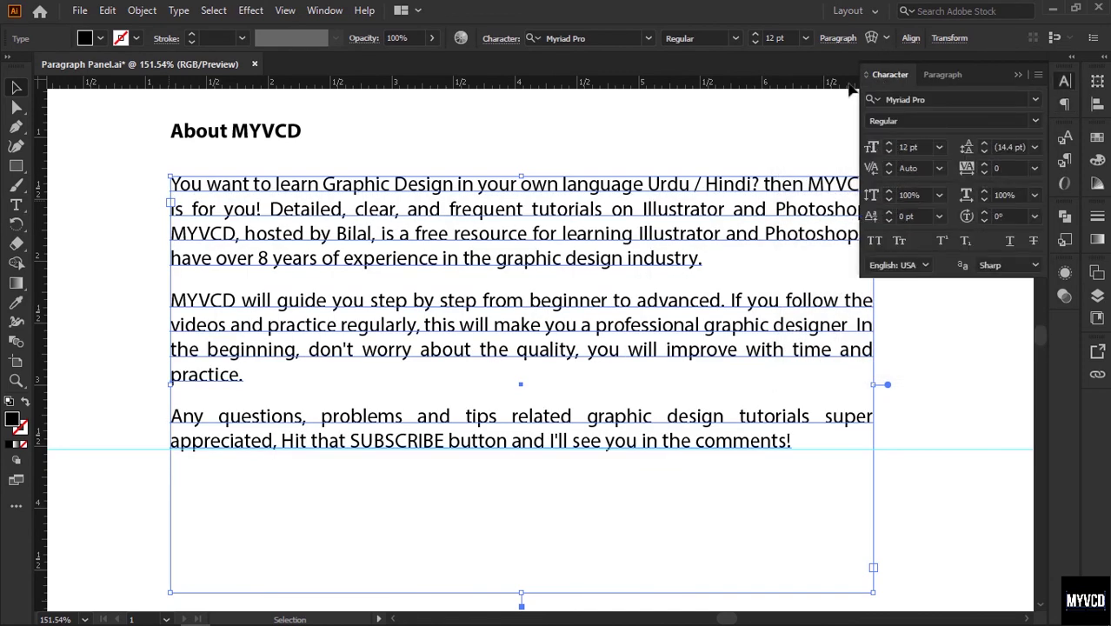
key(m)
key(t)
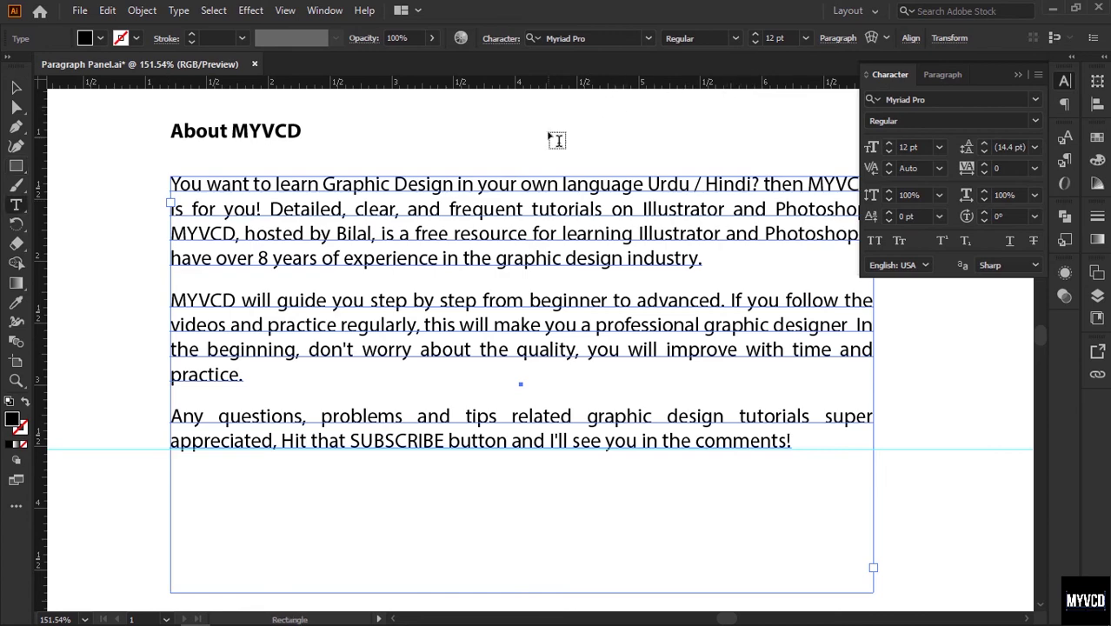
click(535, 126)
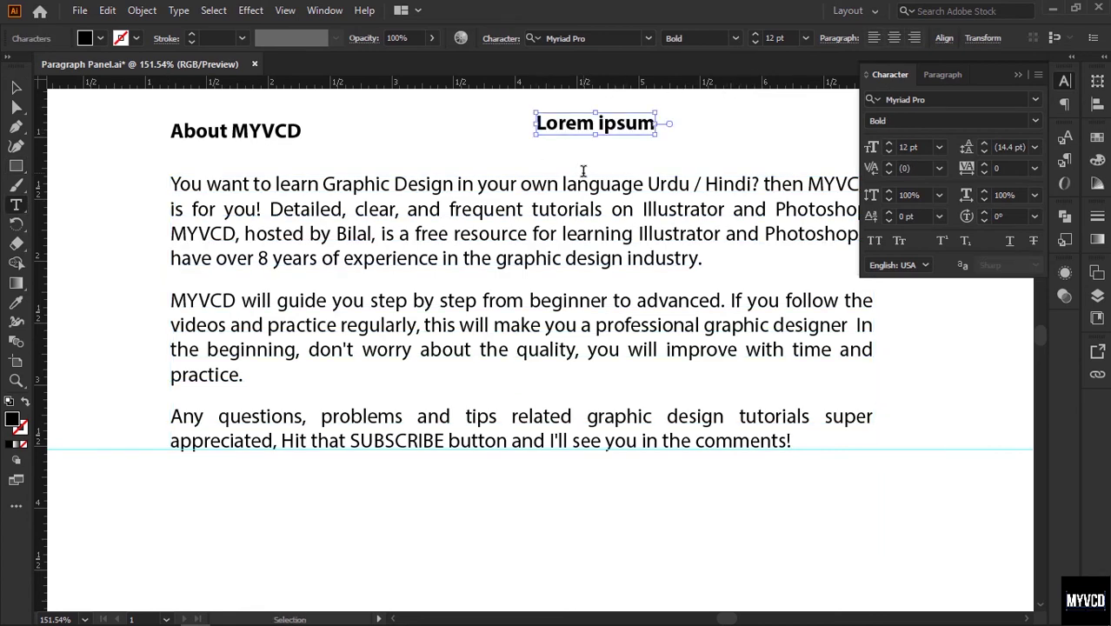
key(ctrl+a)
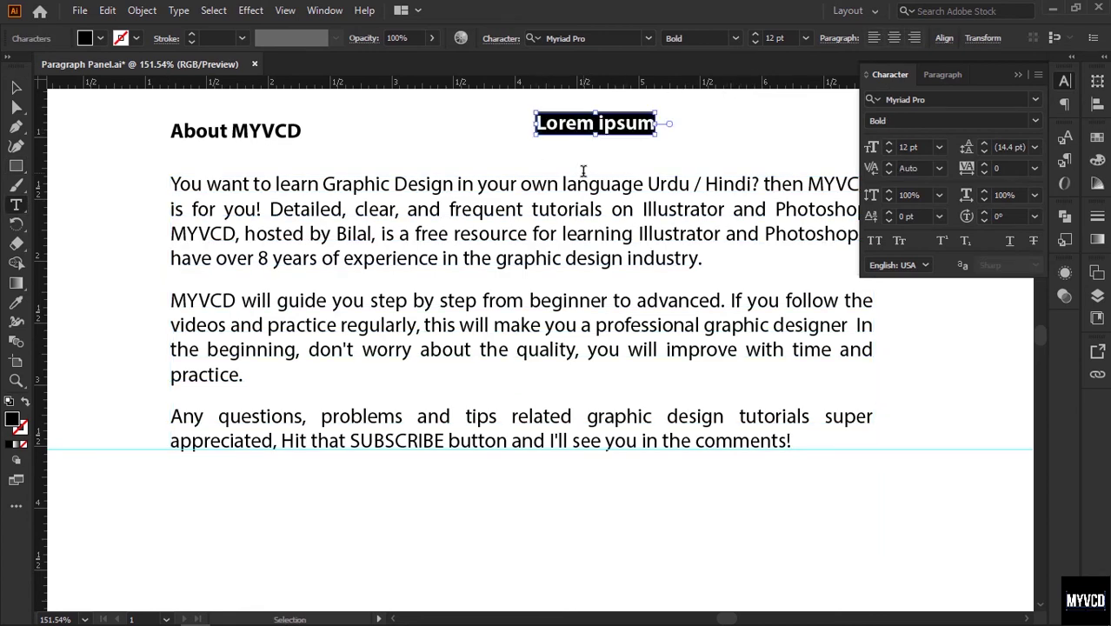
key(ctrl+v)
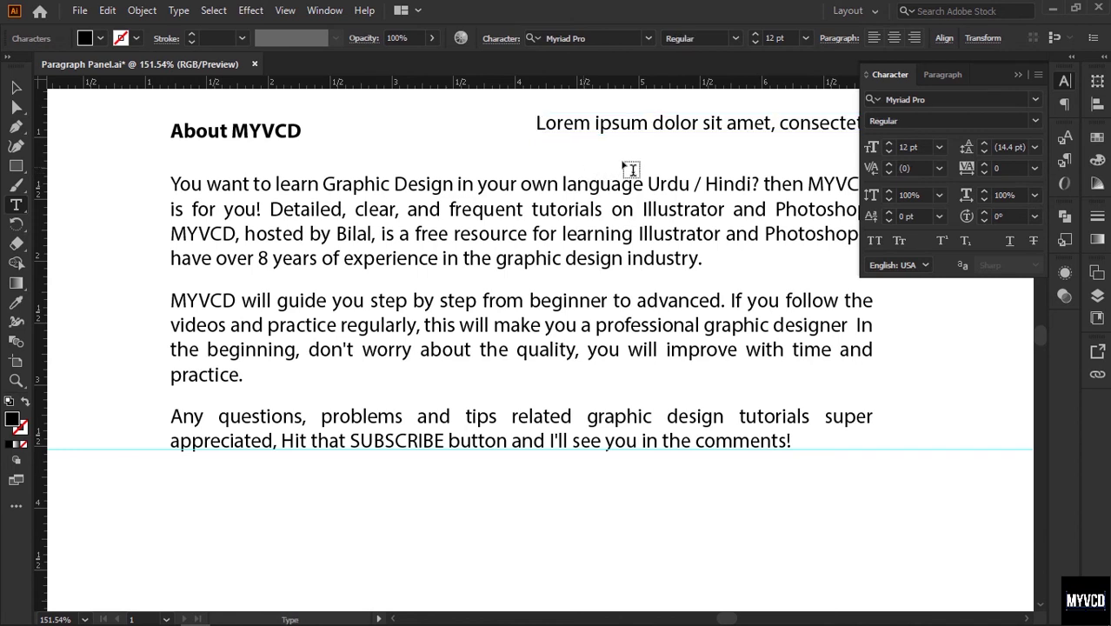
key(Escape)
drag(660, 132, 538, 132)
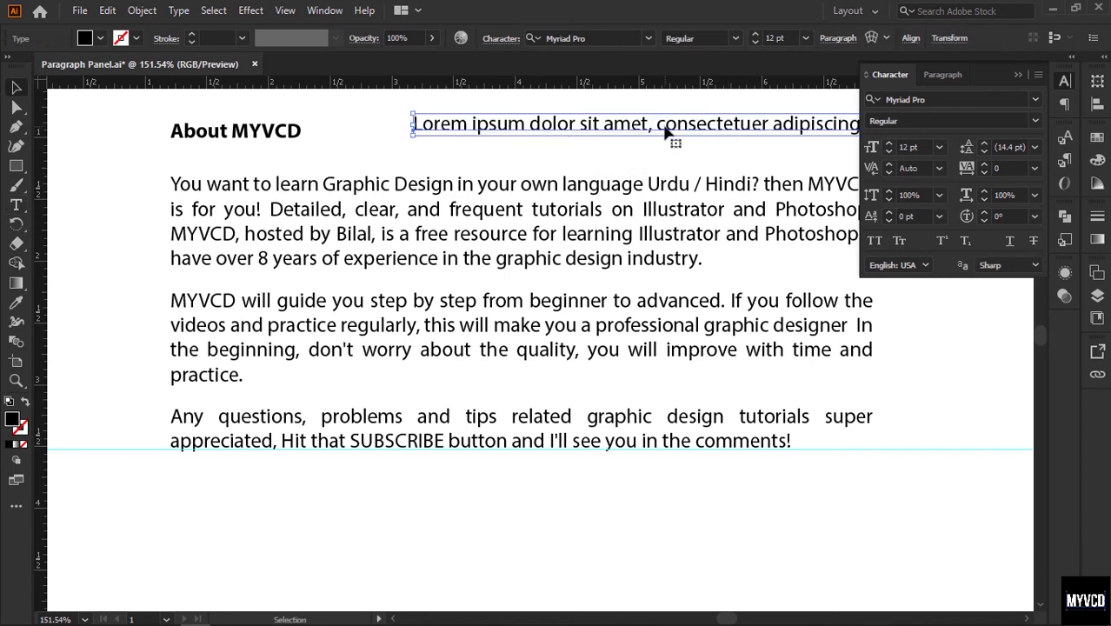
Break the placeholder text into three lines, after "amet," and after "sed".
key(t)
key(Left)
key(Return)
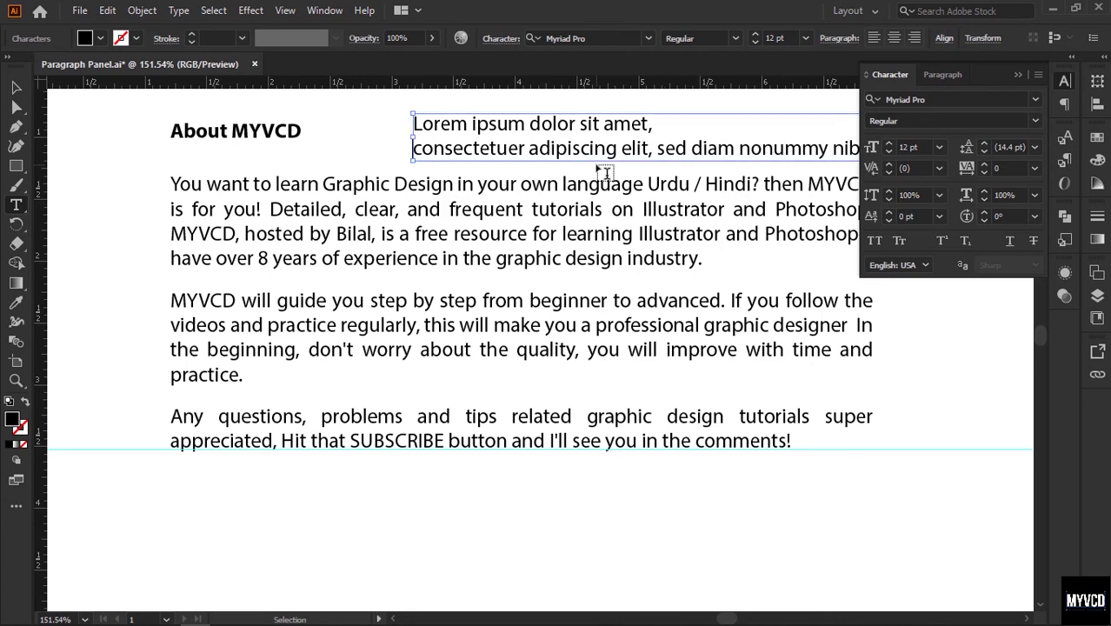
key(ctrl+Right)
key(ctrl+Right)
key(ctrl+Right)
key(ctrl+Right)
key(ctrl+Right)
key(Return)
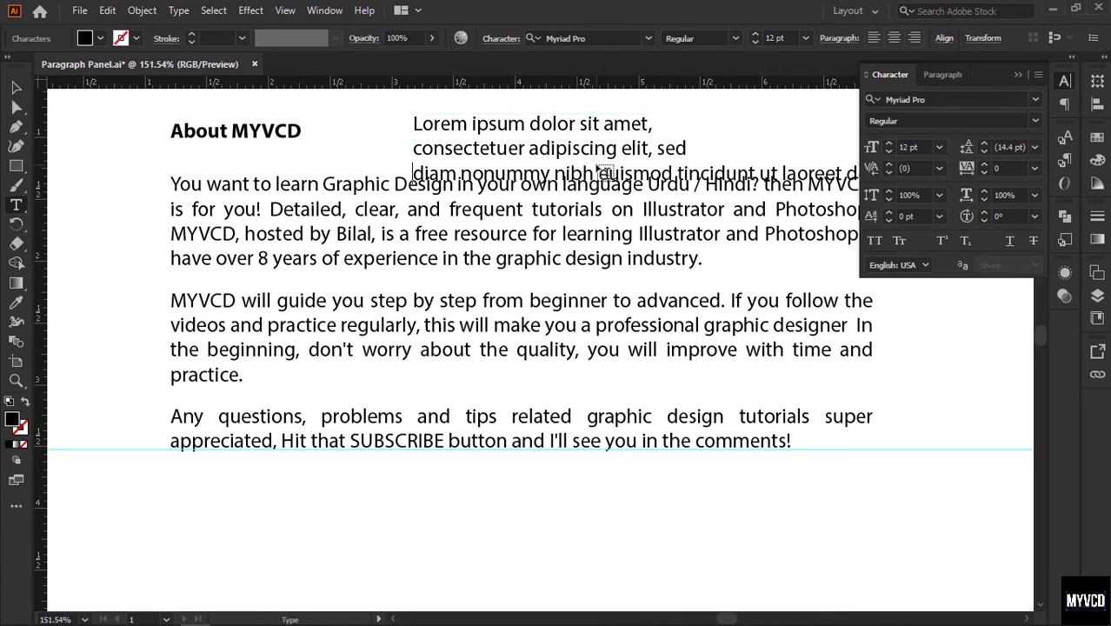
Preview different preset leading values on the three-line placeholder text, and delete that text object.
key(Escape)
drag(616, 165, 451, 385)
scroll(455, 381, down, 2)
drag(474, 320, 454, 308)
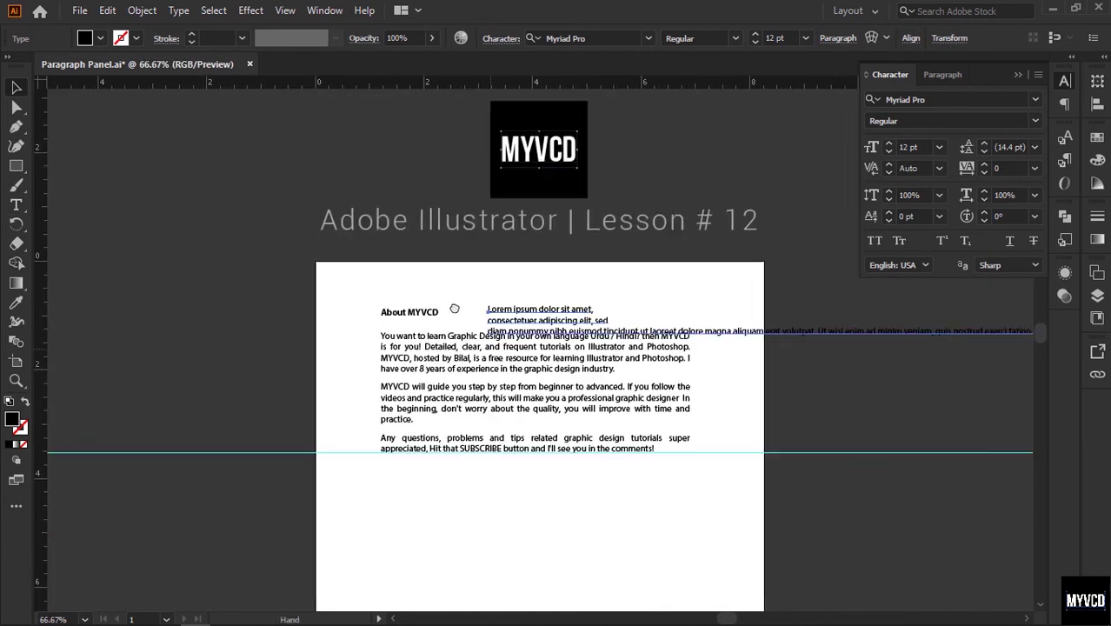
drag(454, 308, 418, 266)
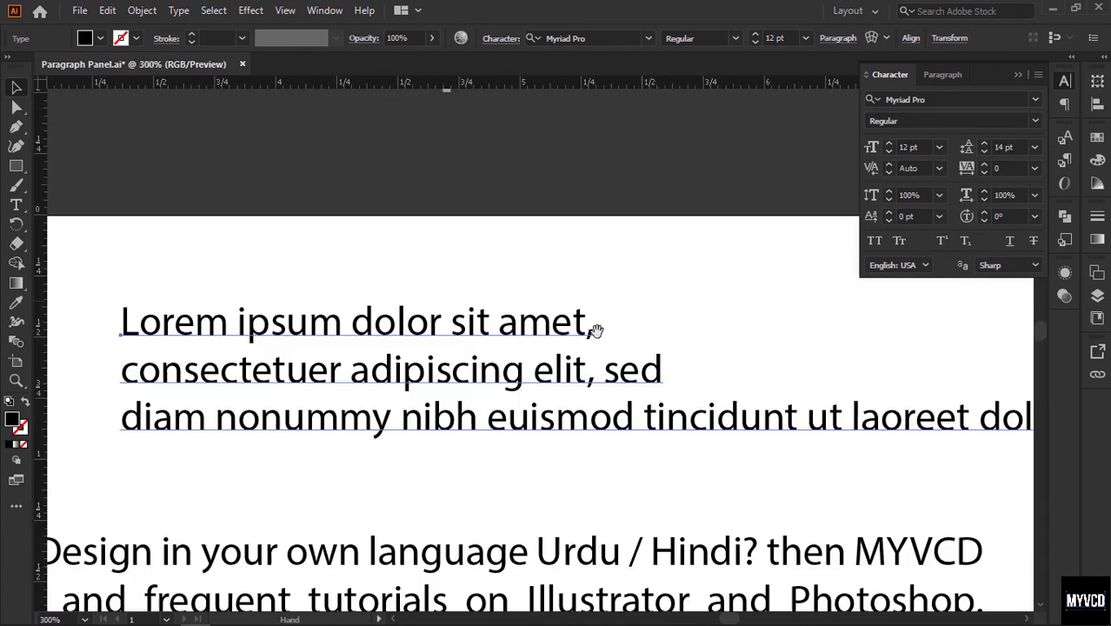
scroll(524, 383, down, 1)
drag(541, 348, 547, 279)
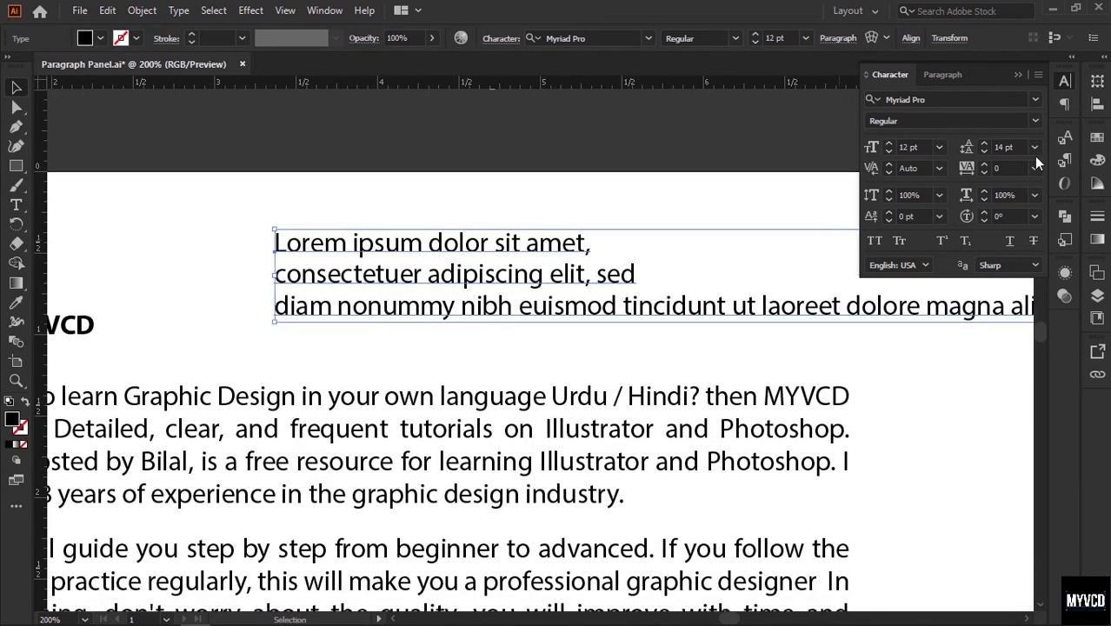
click(1034, 147)
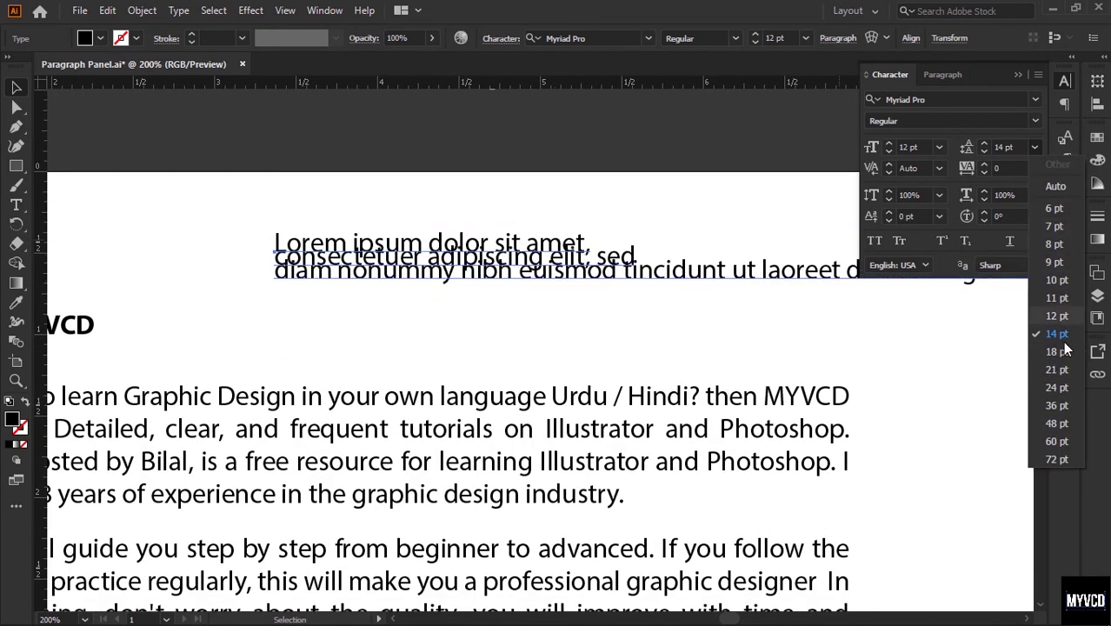
click(523, 290)
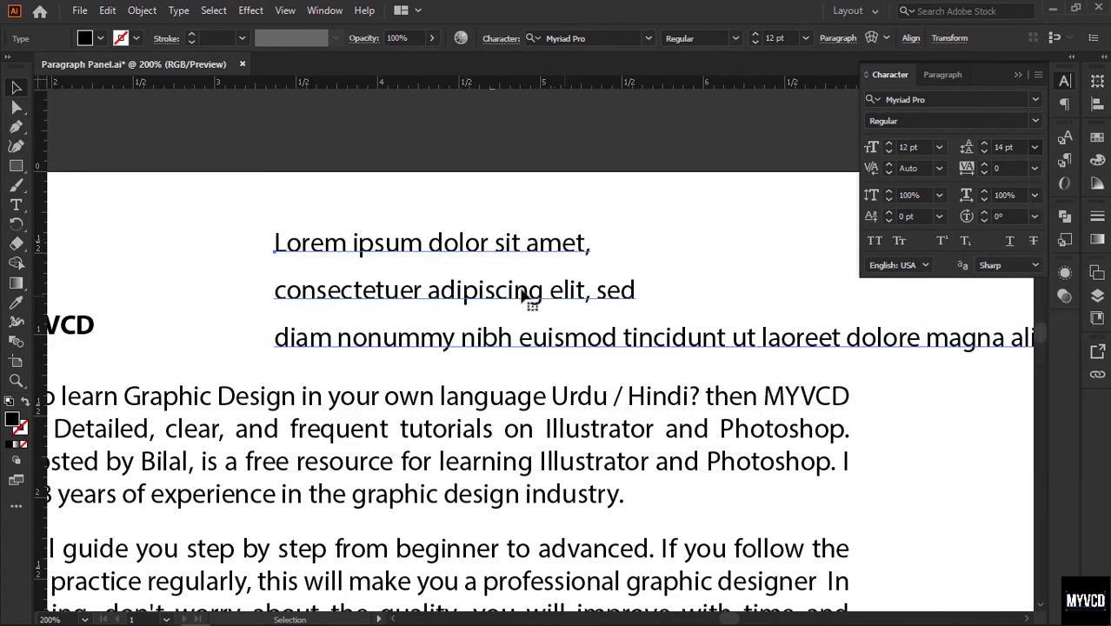
key(Delete)
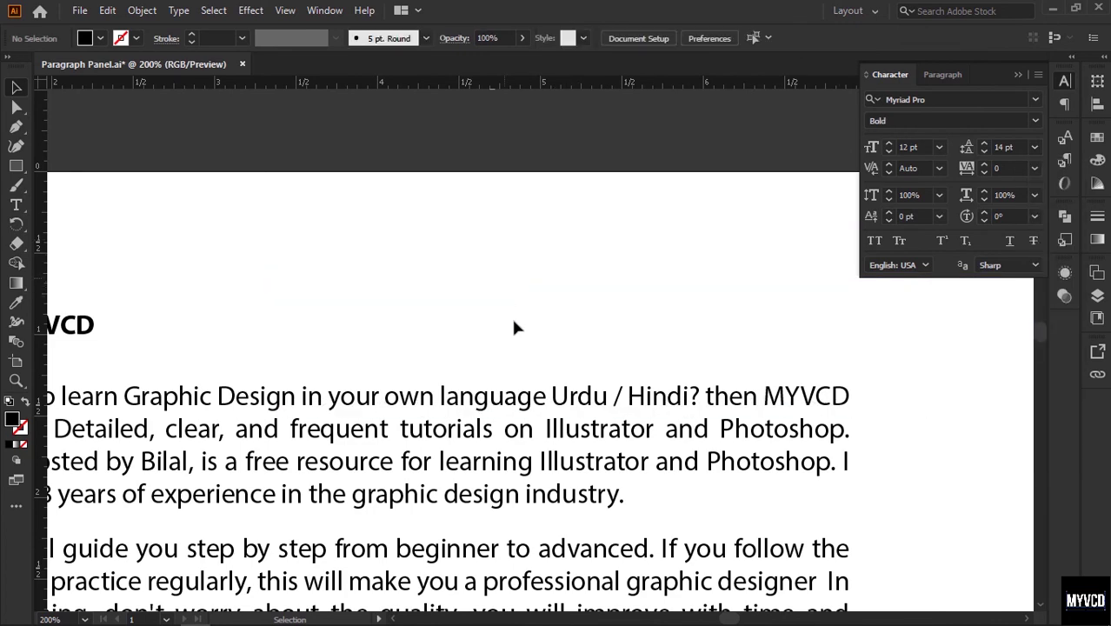
Examine the Single Word Justification options for the paragraph text with preview enabled, and cancel the Justification settings.
click(527, 415)
click(945, 74)
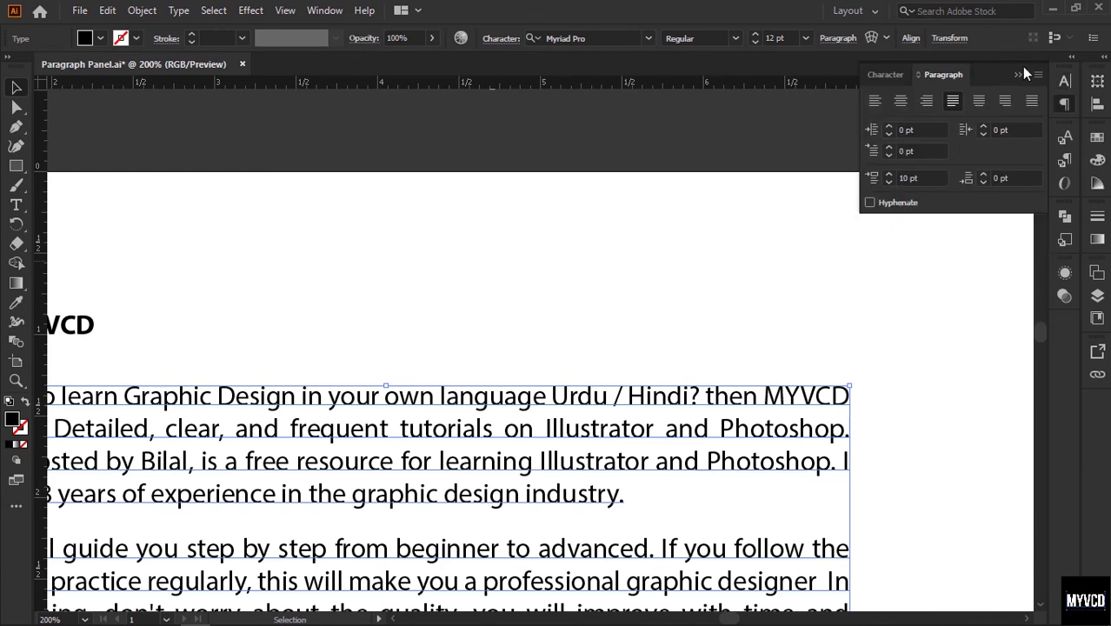
click(1037, 79)
click(917, 127)
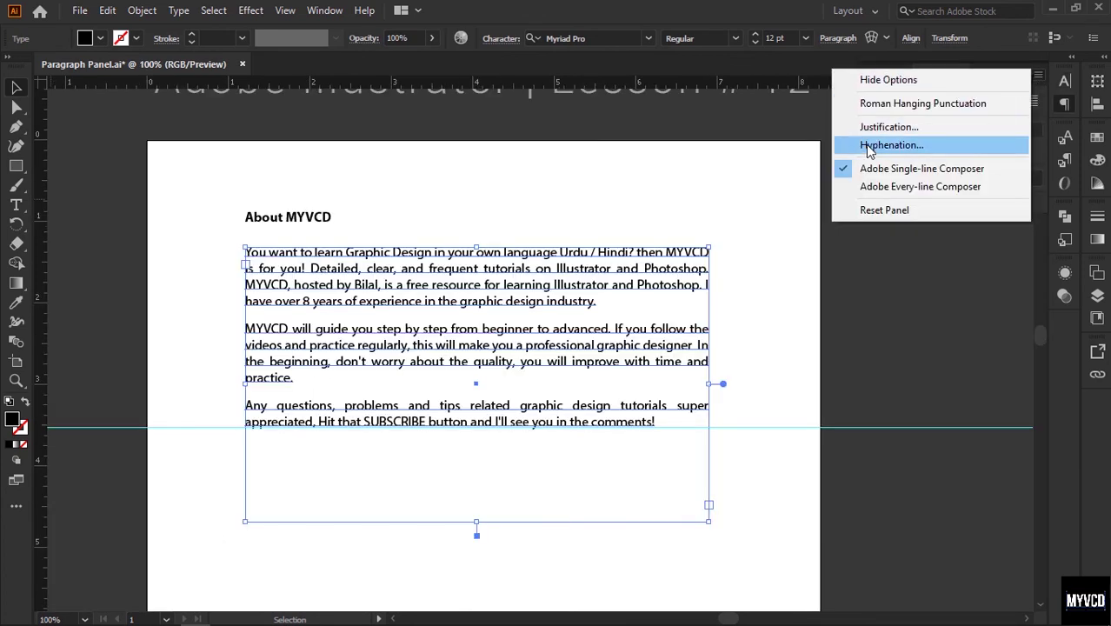
click(886, 127)
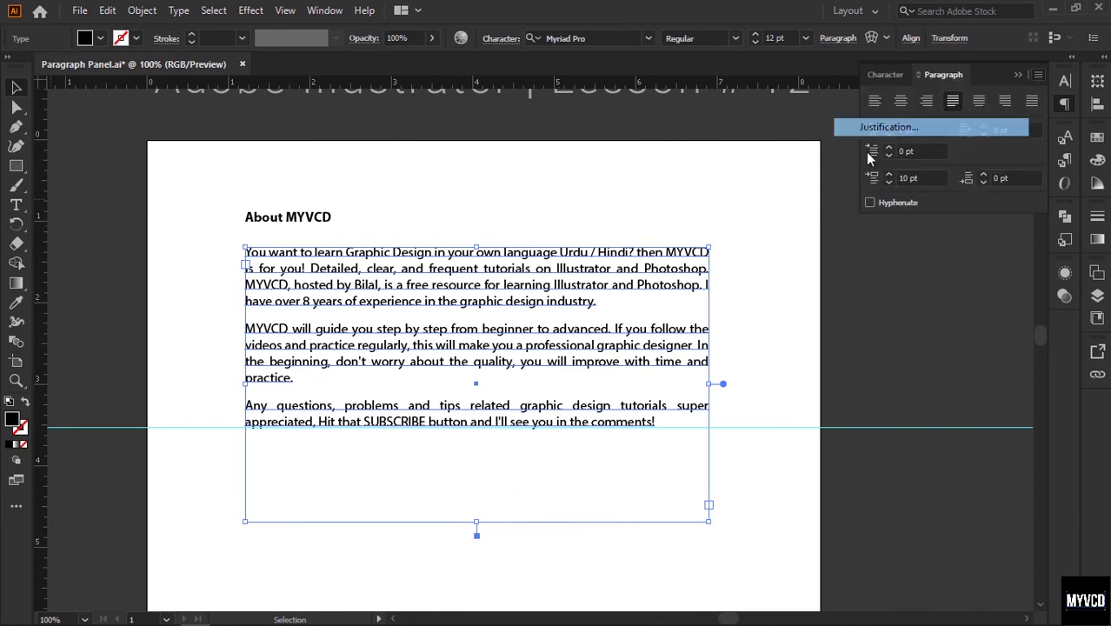
click(986, 304)
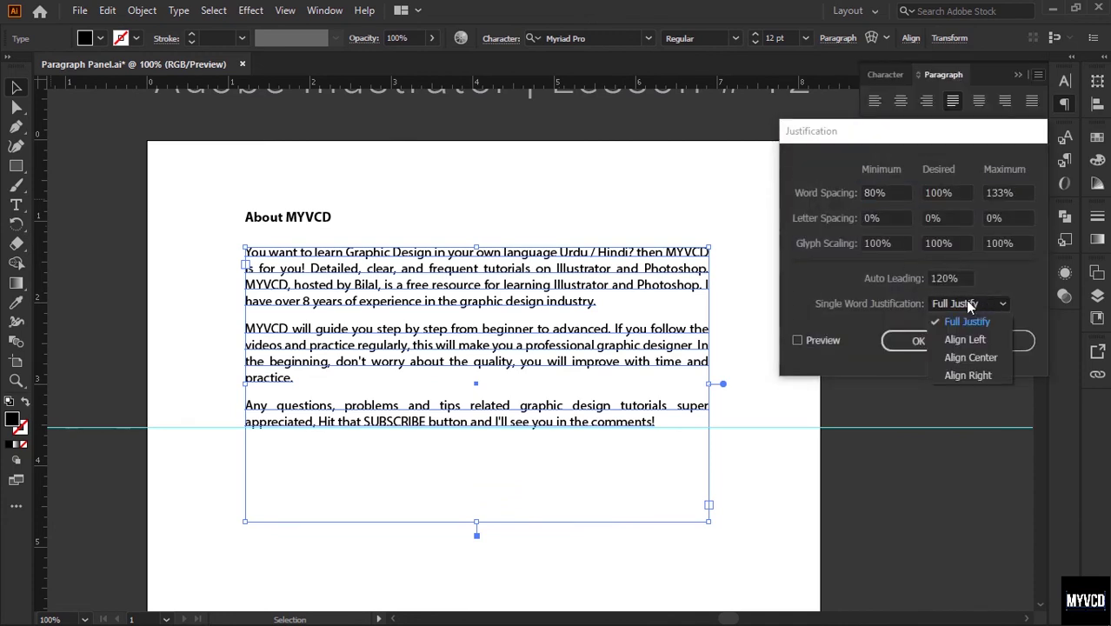
click(822, 340)
click(965, 304)
click(911, 136)
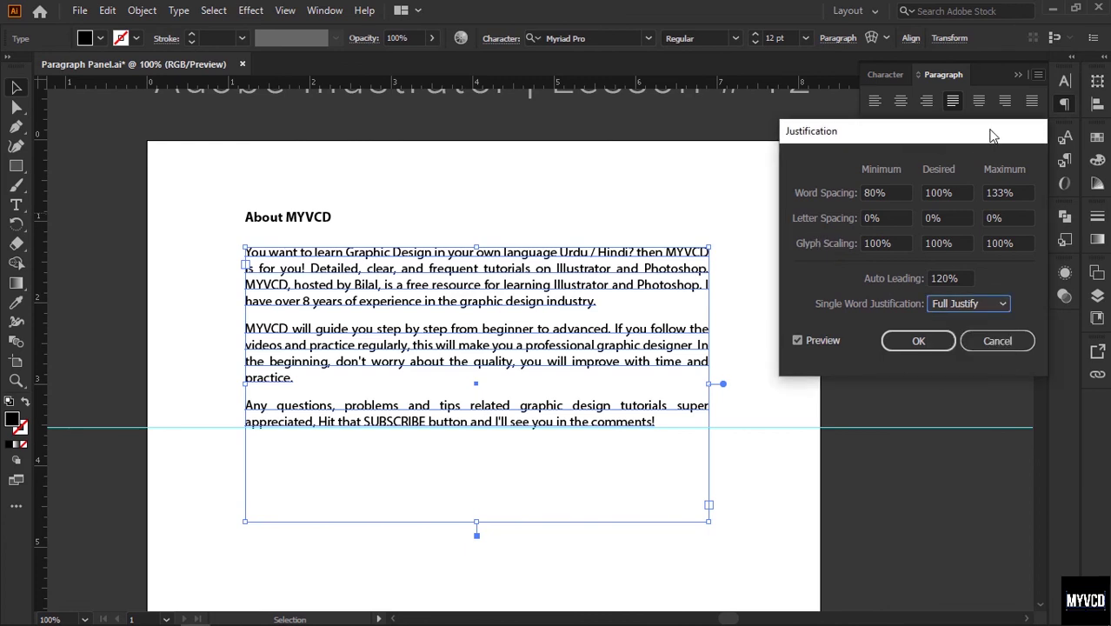
key(Escape)
Try justifying the paragraphs with the last line centered, last line right and all lines, ending with last line aligned left.
click(978, 101)
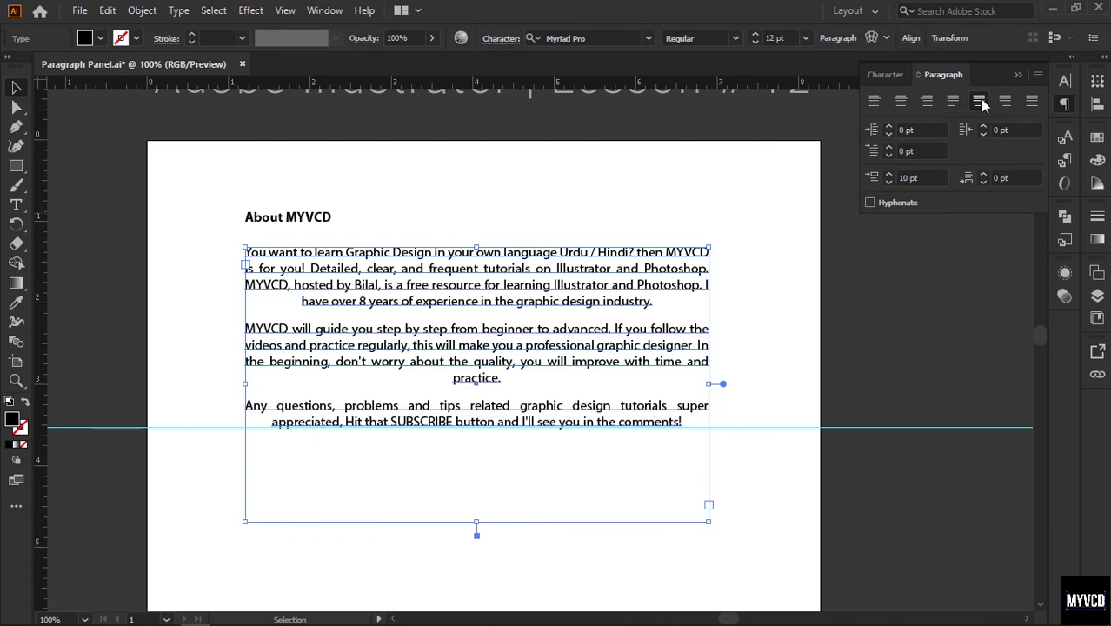
click(1006, 102)
click(1032, 101)
click(953, 101)
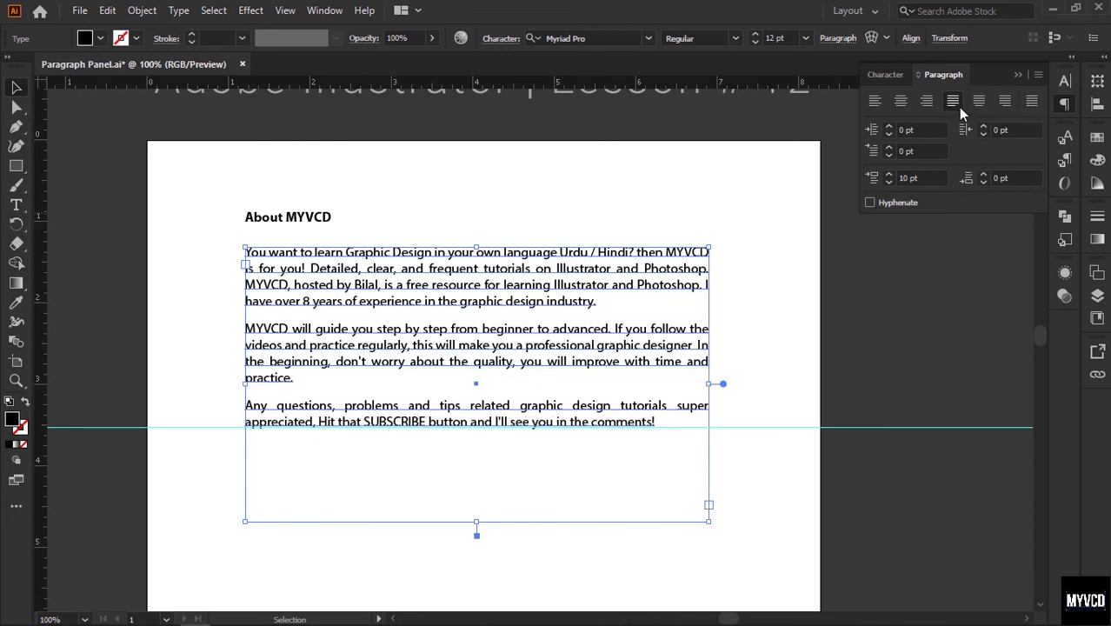
Open the paragraph's Hyphenation settings, enable preview, and toggle hyphenation off and on to compare the line breaks.
click(1037, 76)
click(895, 145)
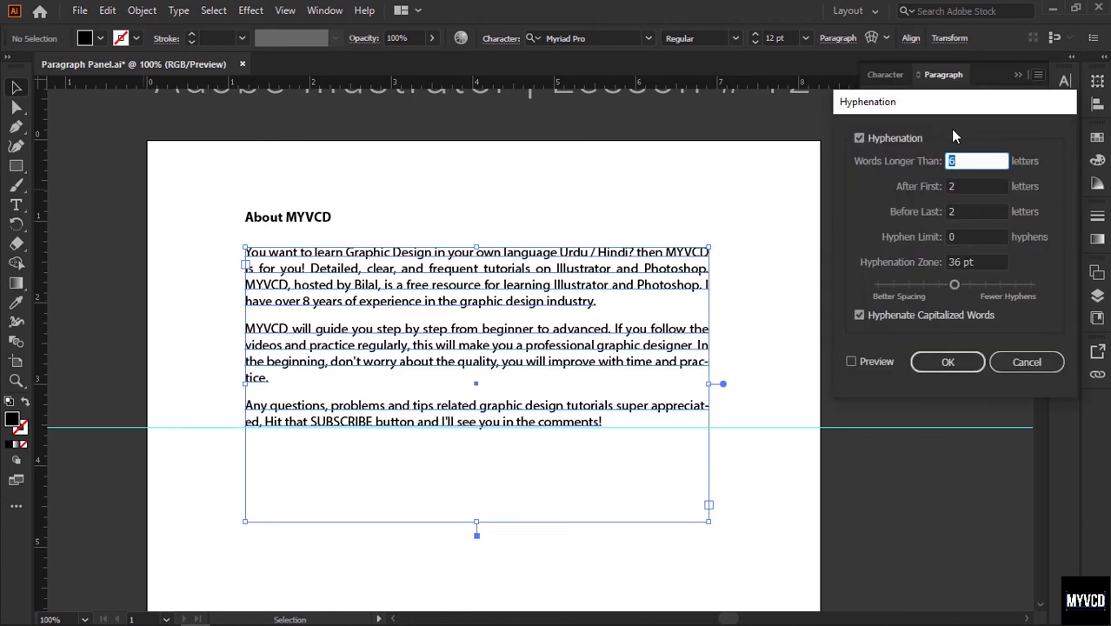
click(859, 138)
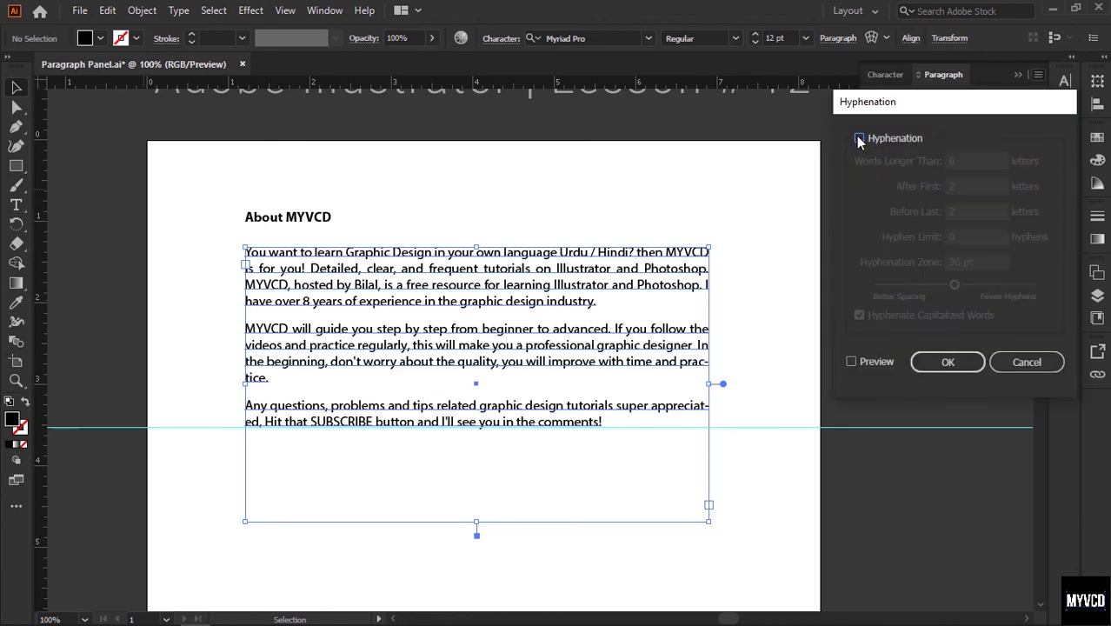
click(859, 139)
click(852, 361)
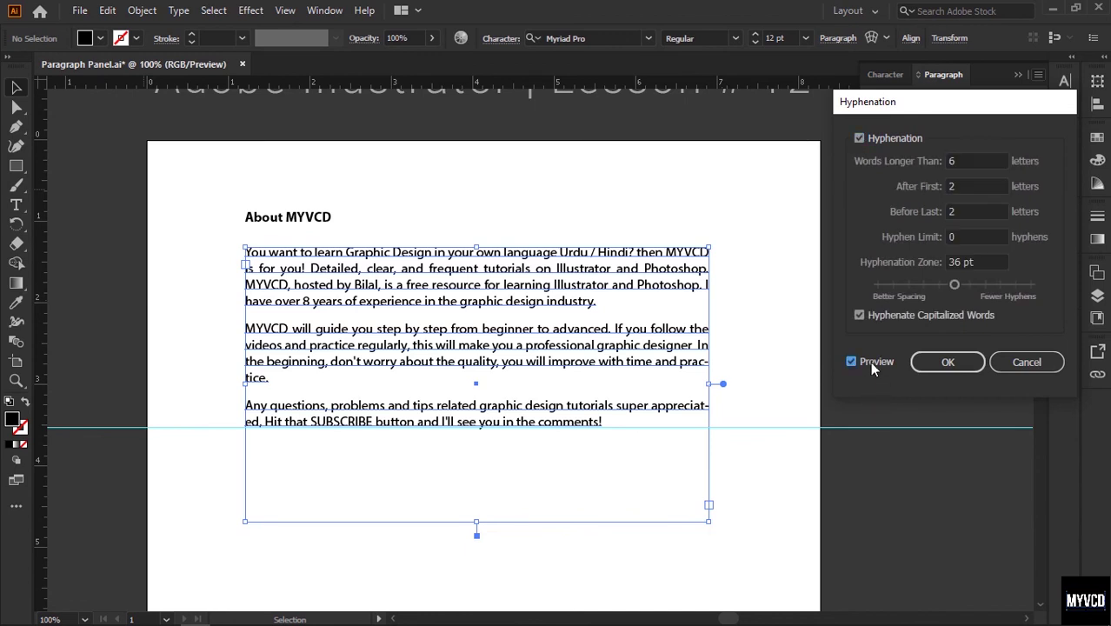
click(865, 138)
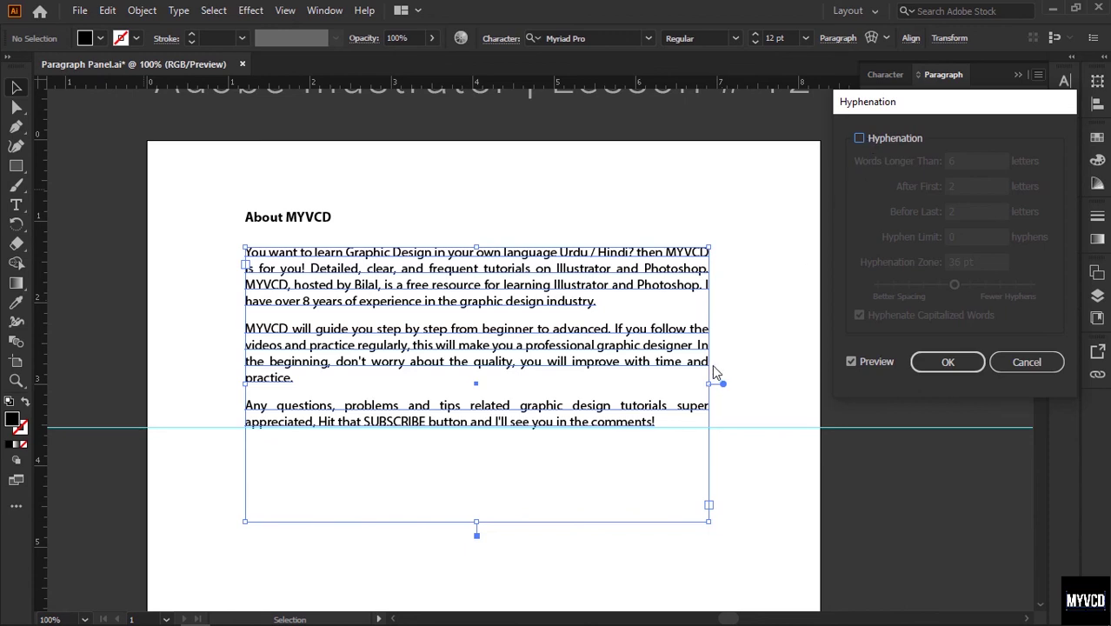
click(880, 139)
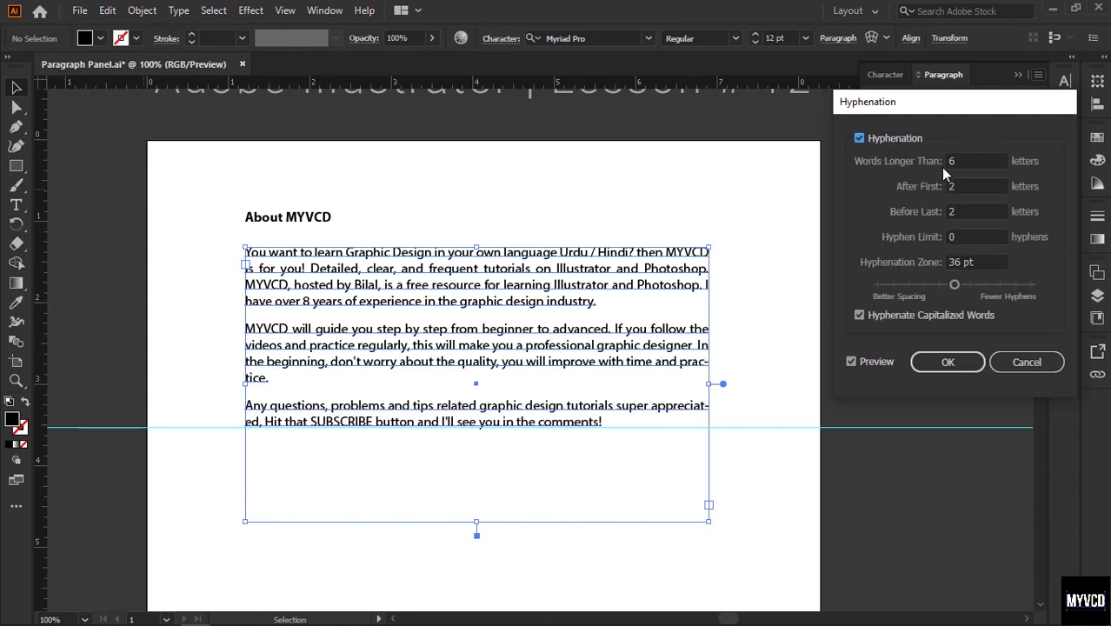
Raise the Words Longer Than hyphenation limit to 10 letters, lower it to 7, and raise it past 10 again.
click(956, 161)
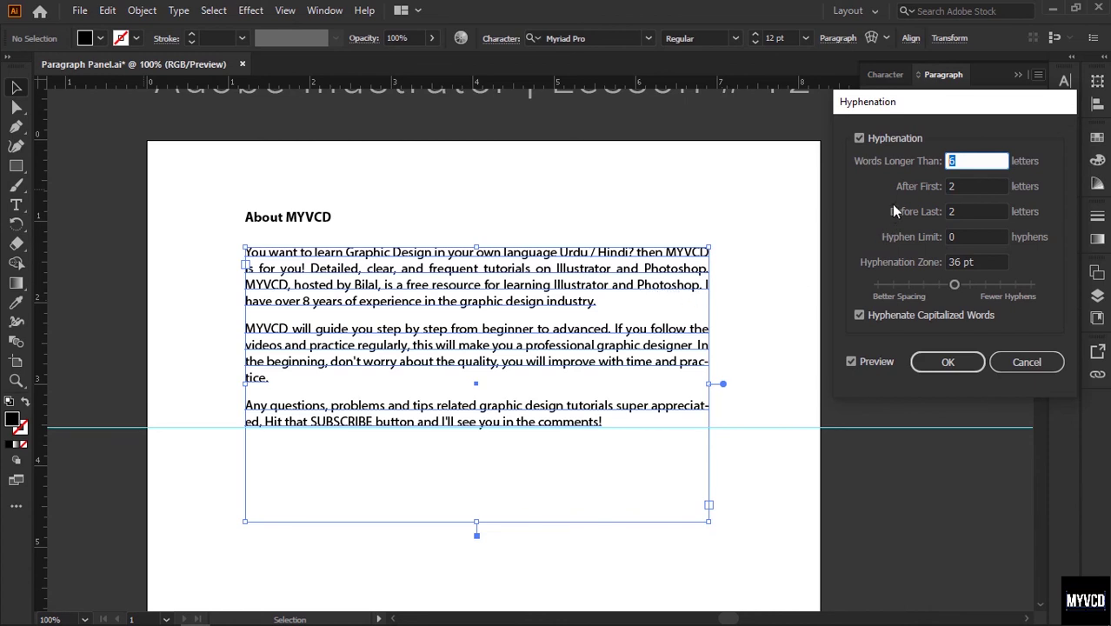
key(Up)
key(Up)
key(Up)
key(Up)
key(Up)
key(Up)
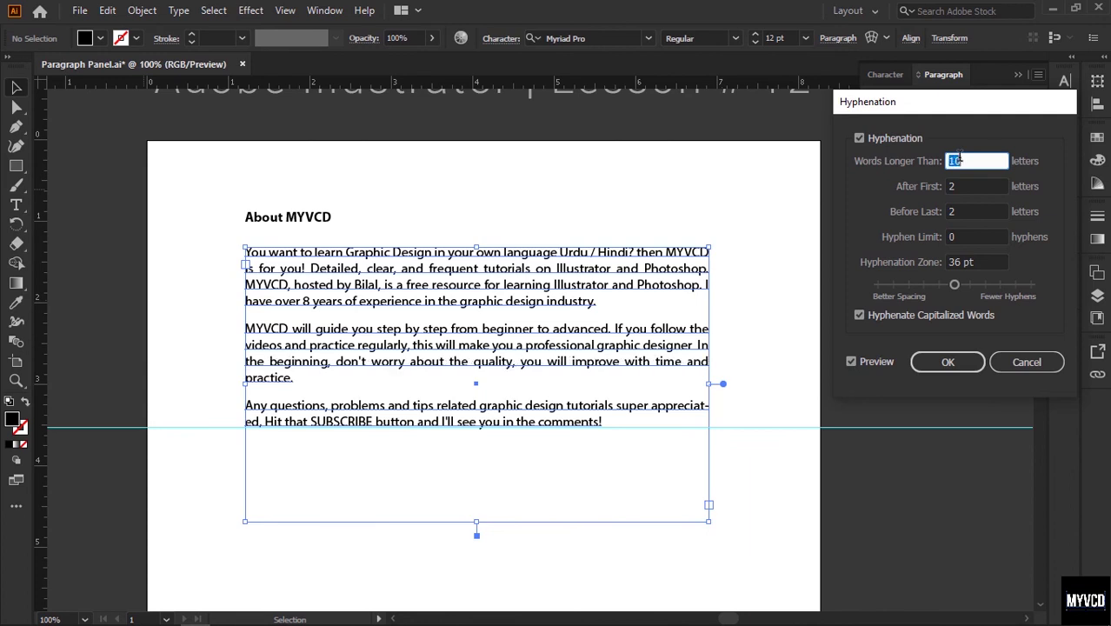
key(Down)
key(Down)
key(Down)
key(Down)
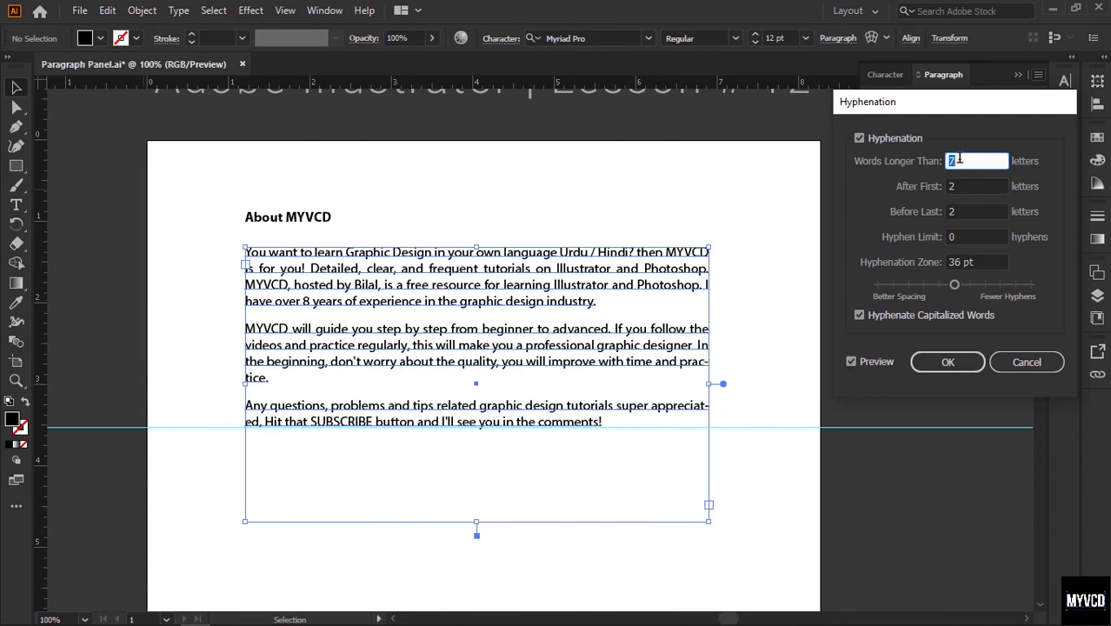
key(Up)
key(Up)
key(Up)
key(Up)
key(Up)
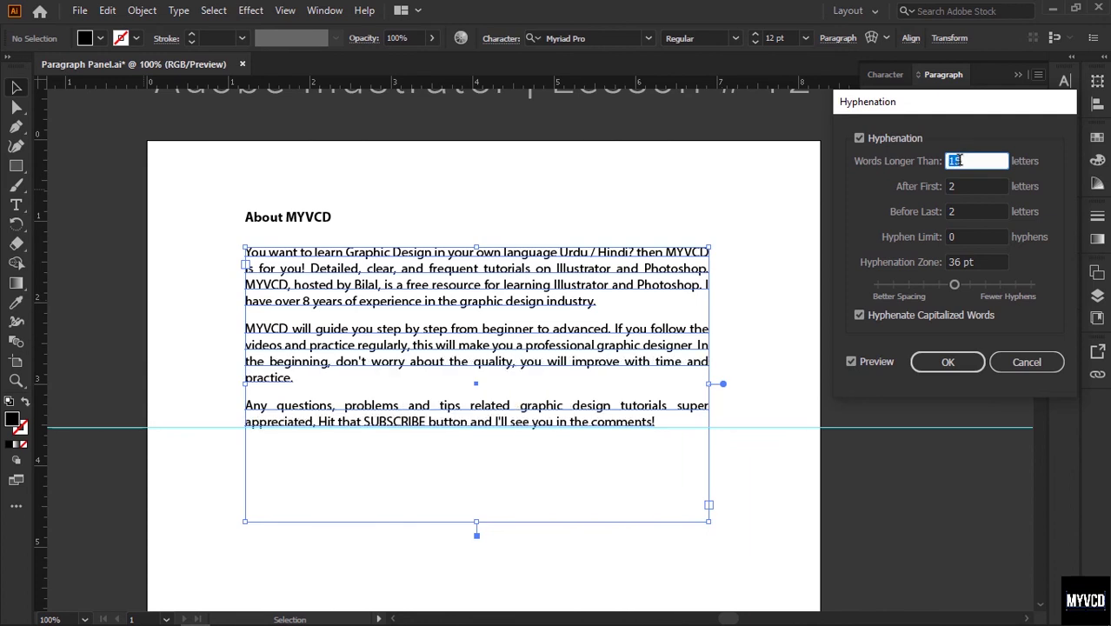
Try hyphenating words longer than 6 letters, with After First set to 1 letter and Hyphen Limit set to 16.
key(Down)
key(Down)
key(Down)
key(Down)
key(Down)
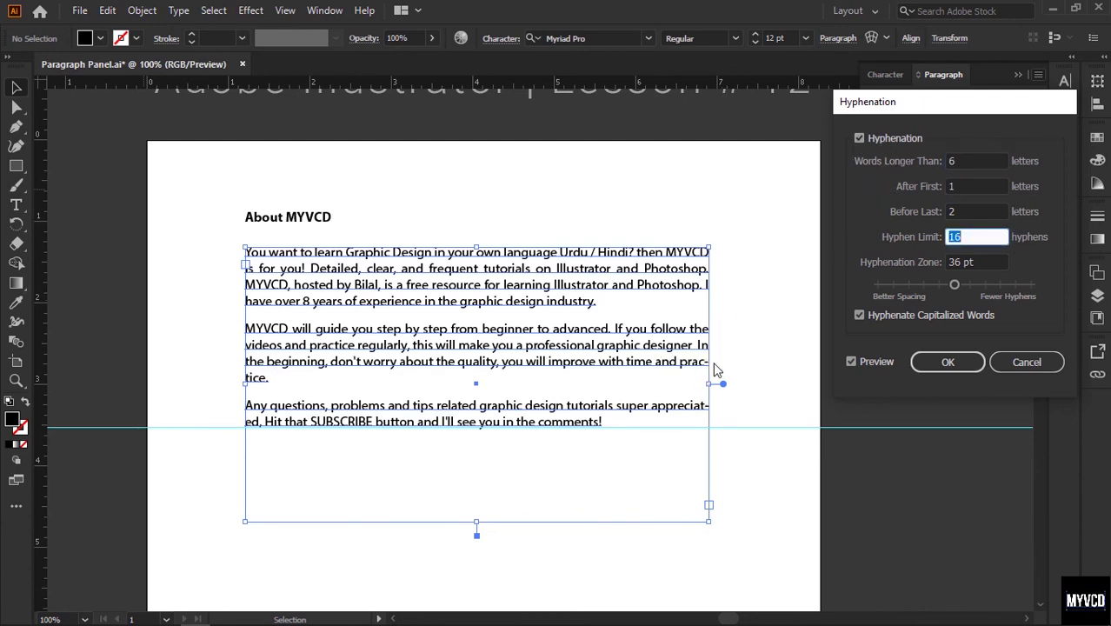
Toggle hyphenation off and on in the preview to compare line breaks, cancel the Hyphenation settings and deselect the text.
click(910, 137)
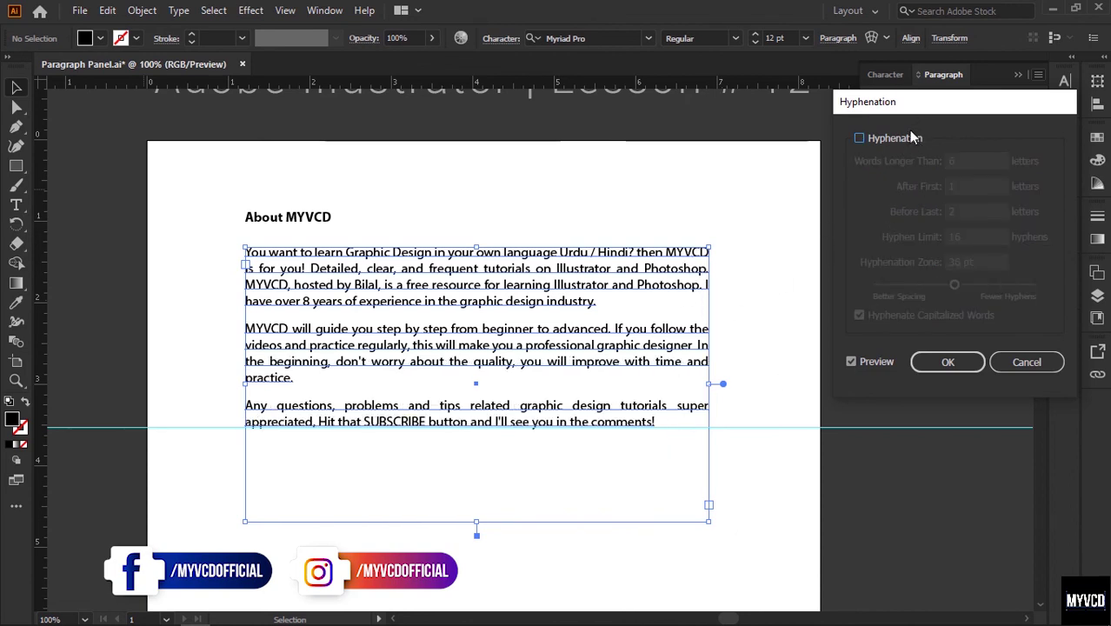
click(899, 144)
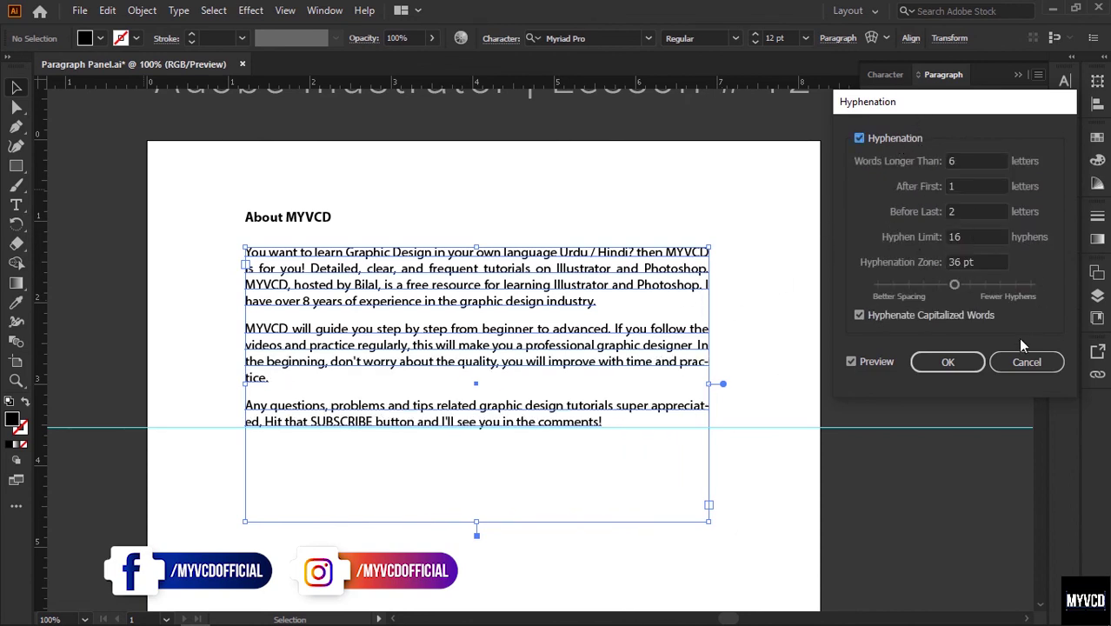
click(1019, 362)
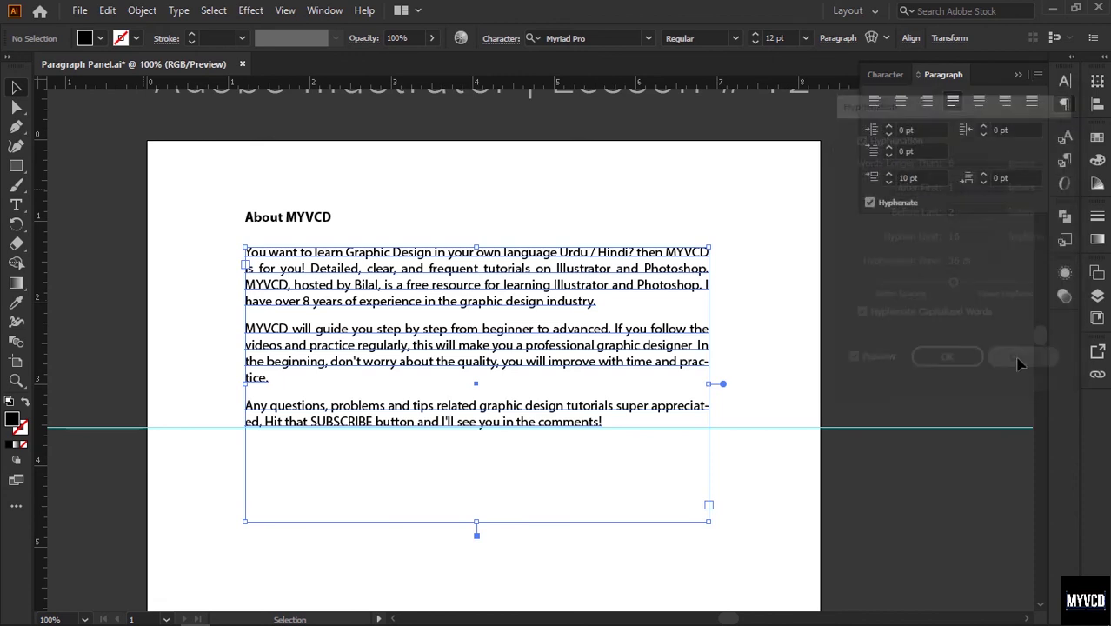
click(742, 324)
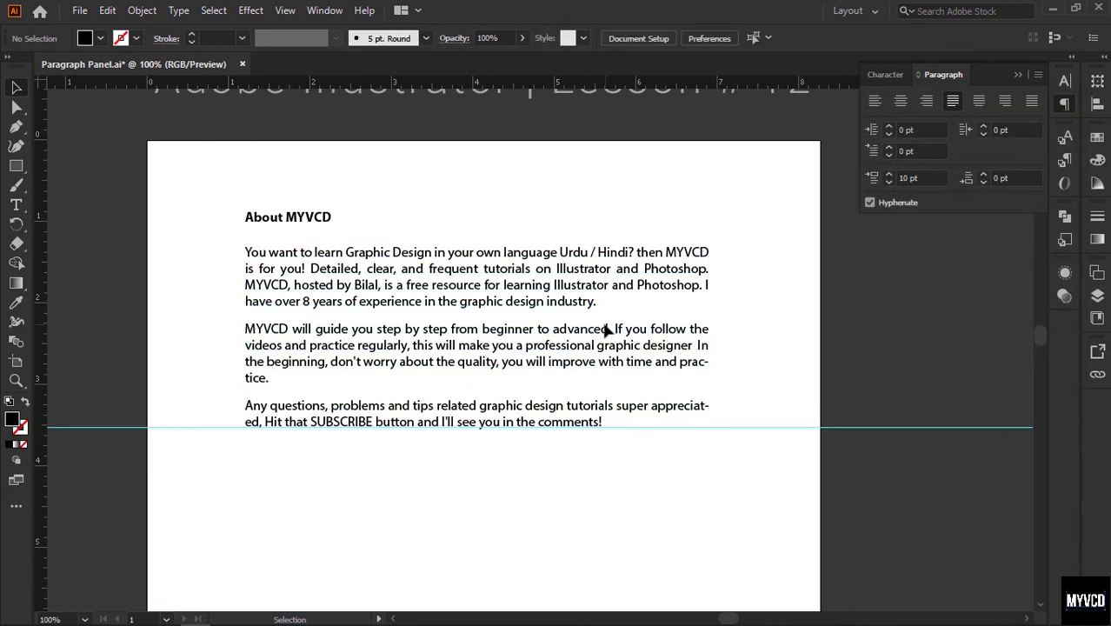
Review the paragraph text's Hyphenation settings, dismiss them without changes, and turn off hyphenation for the text.
click(612, 328)
click(1038, 75)
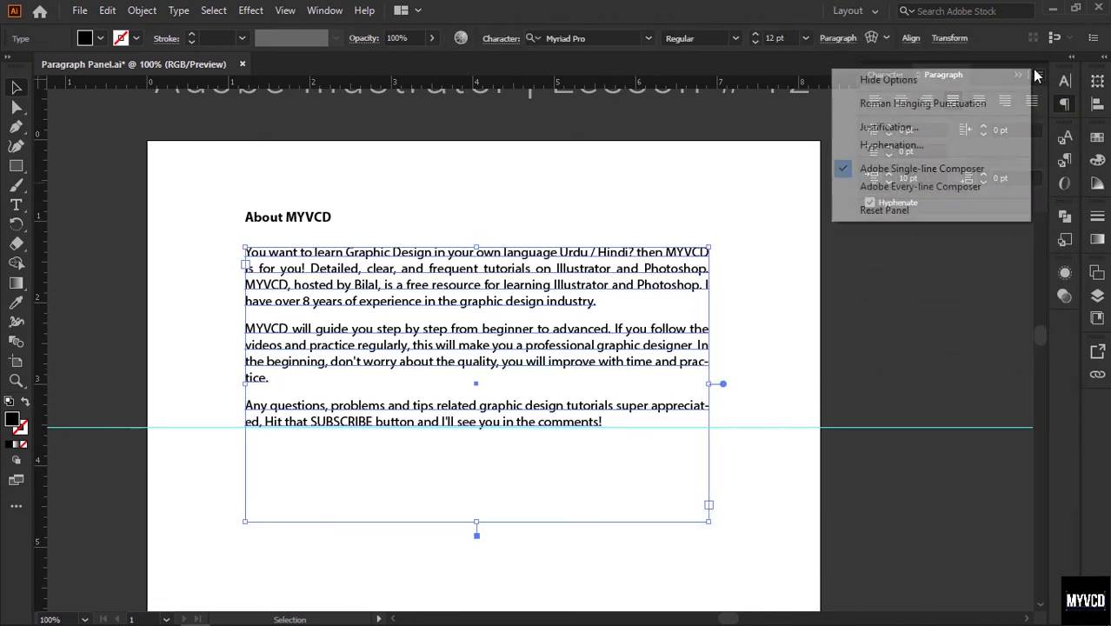
click(877, 146)
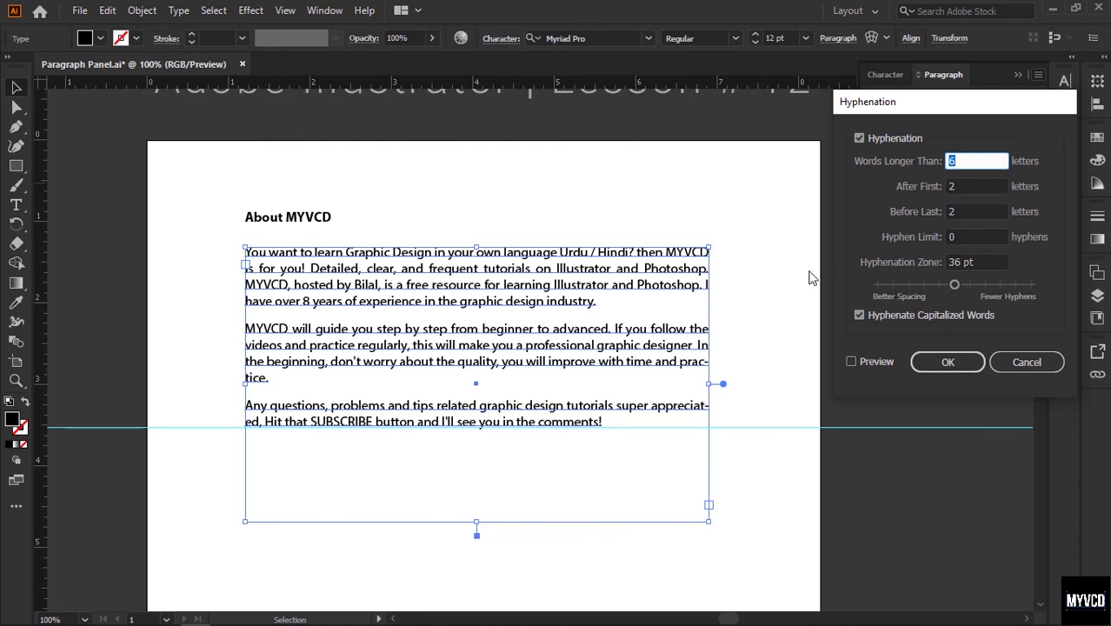
key(Escape)
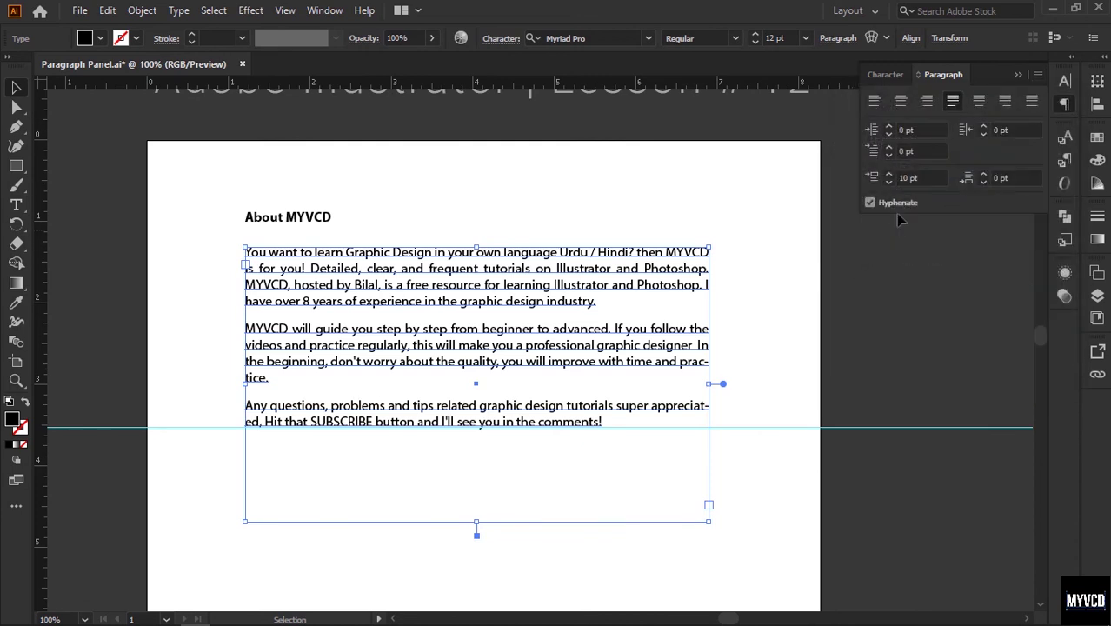
click(894, 207)
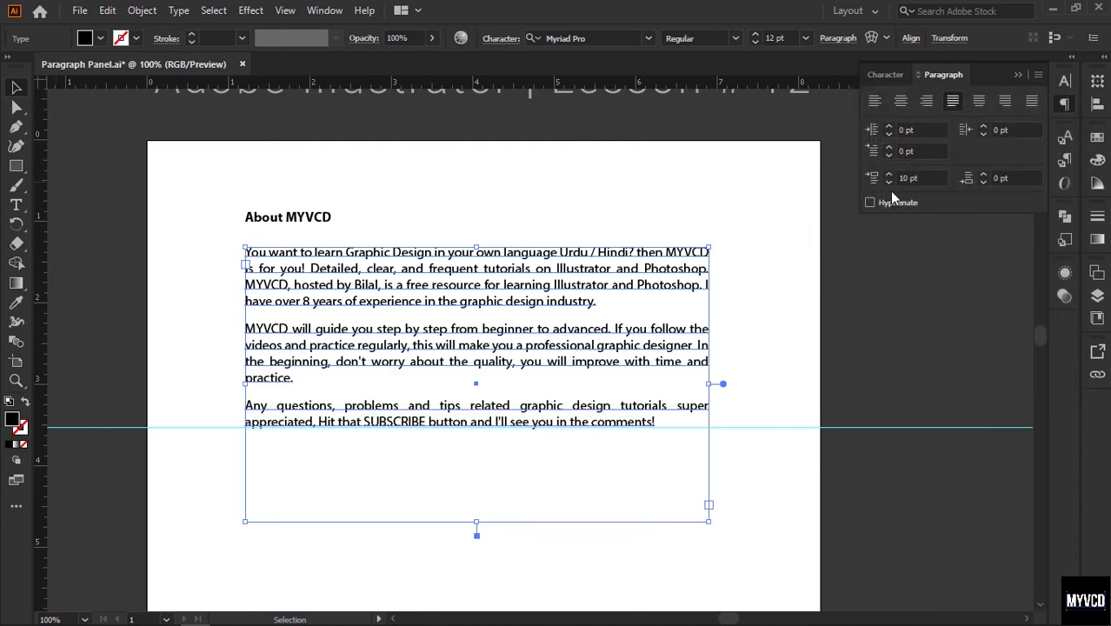
click(791, 232)
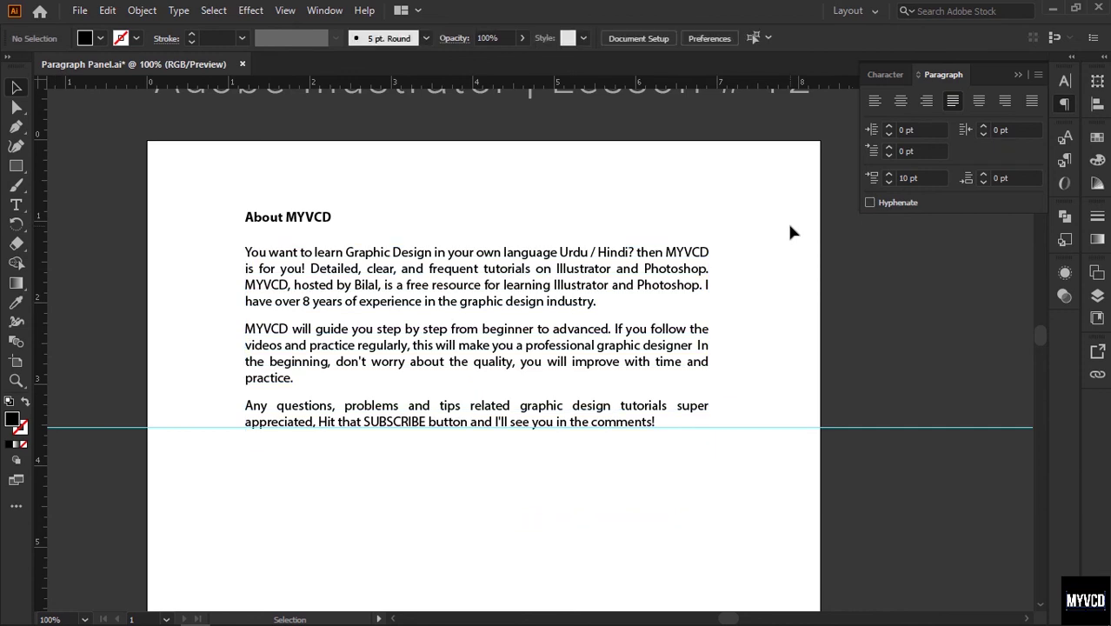